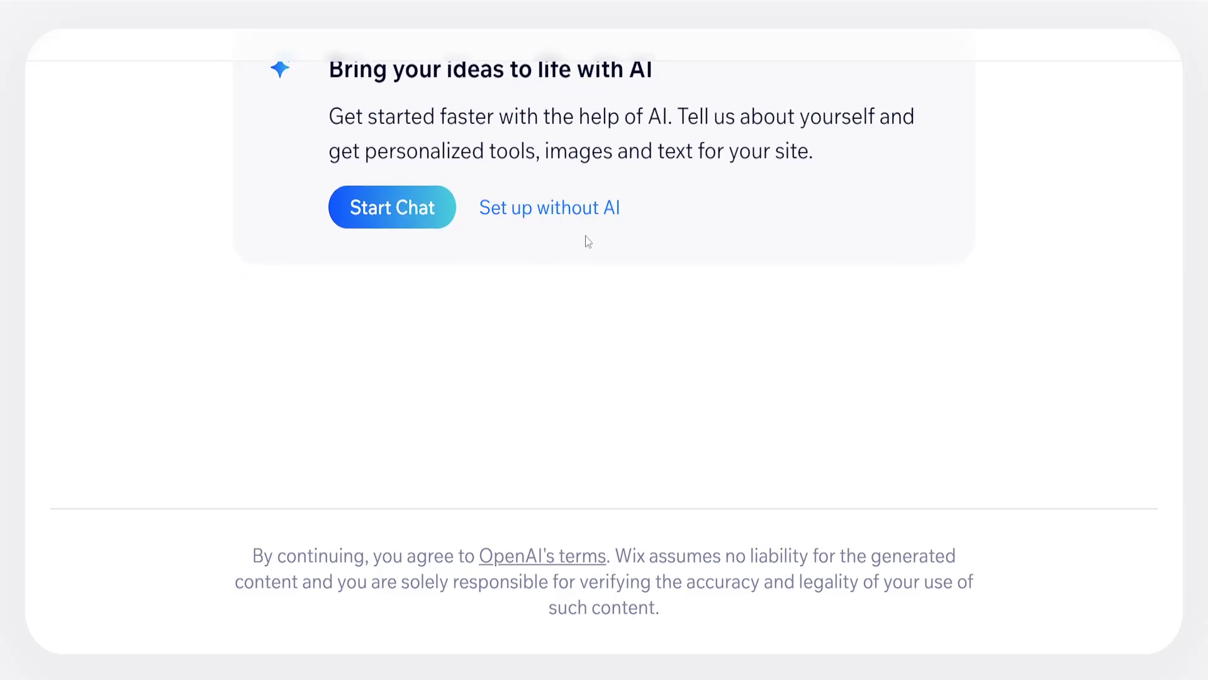
Step: Choose to set up the site without AI and search the website types for "portfolio"
left_click(533, 209)
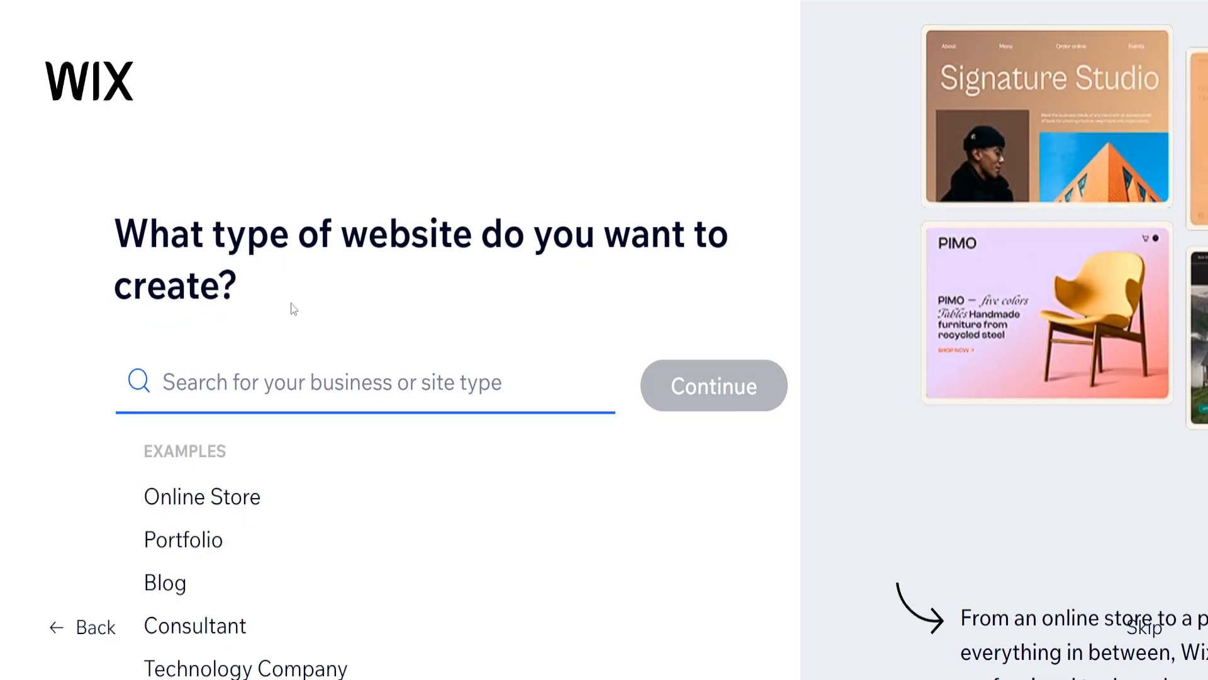
type("portfo")
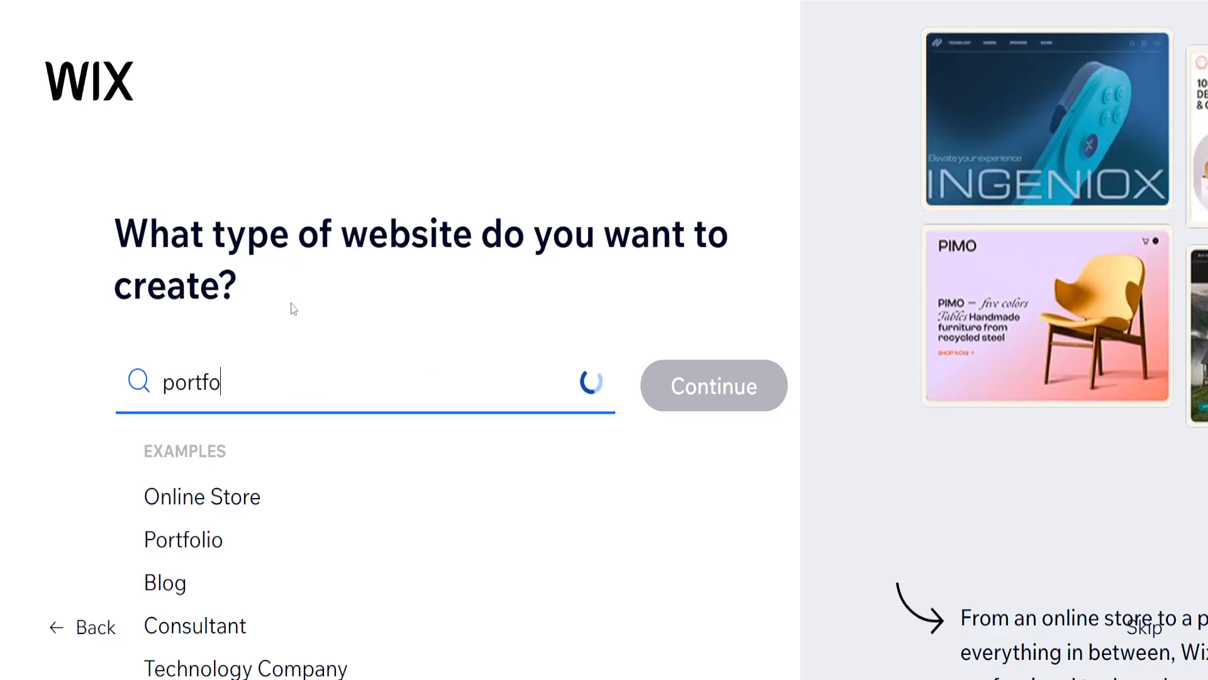
type("lio")
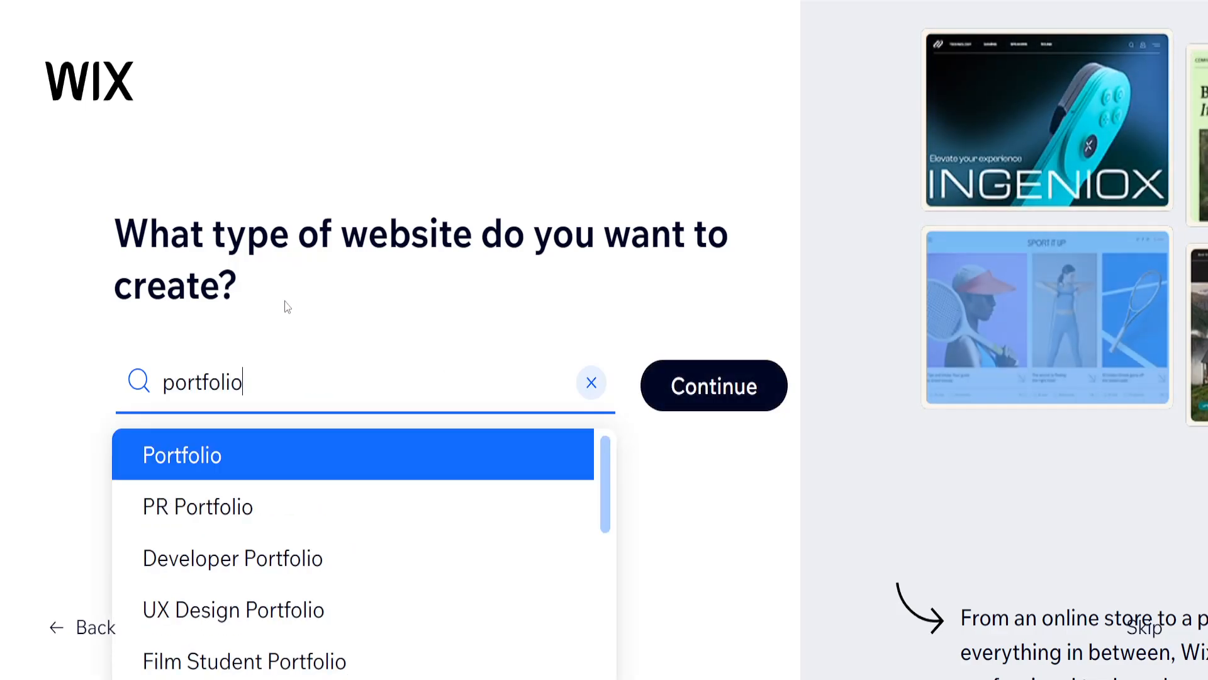
Step: Choose Digital Art Portfolio from the suggested website types and continue the setup
scroll(381, 522, "down", 1)
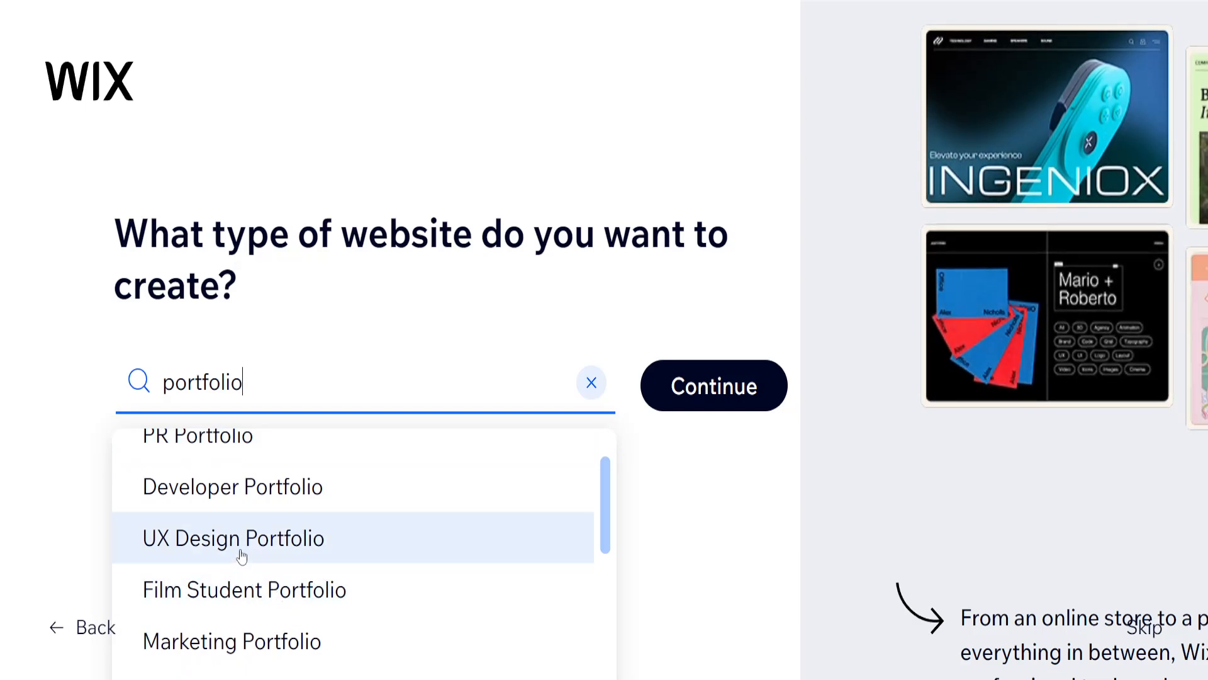
scroll(244, 554, "down", 3)
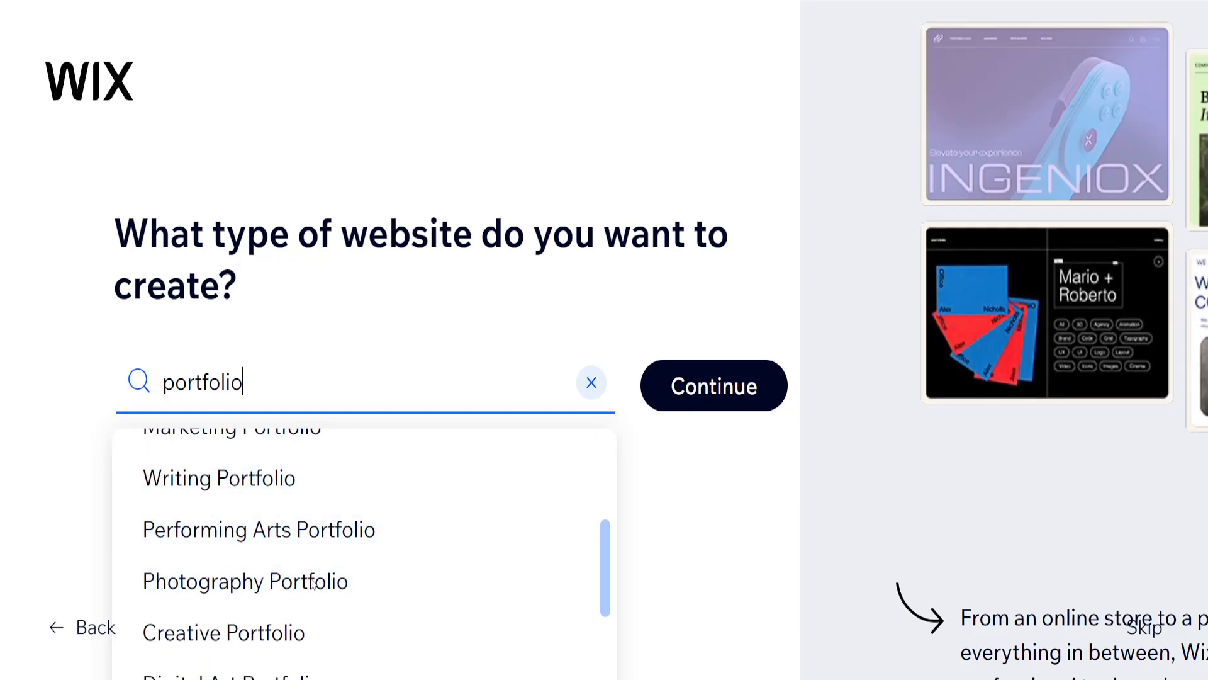
scroll(289, 497, "up", 4)
scroll(291, 500, "down", 1)
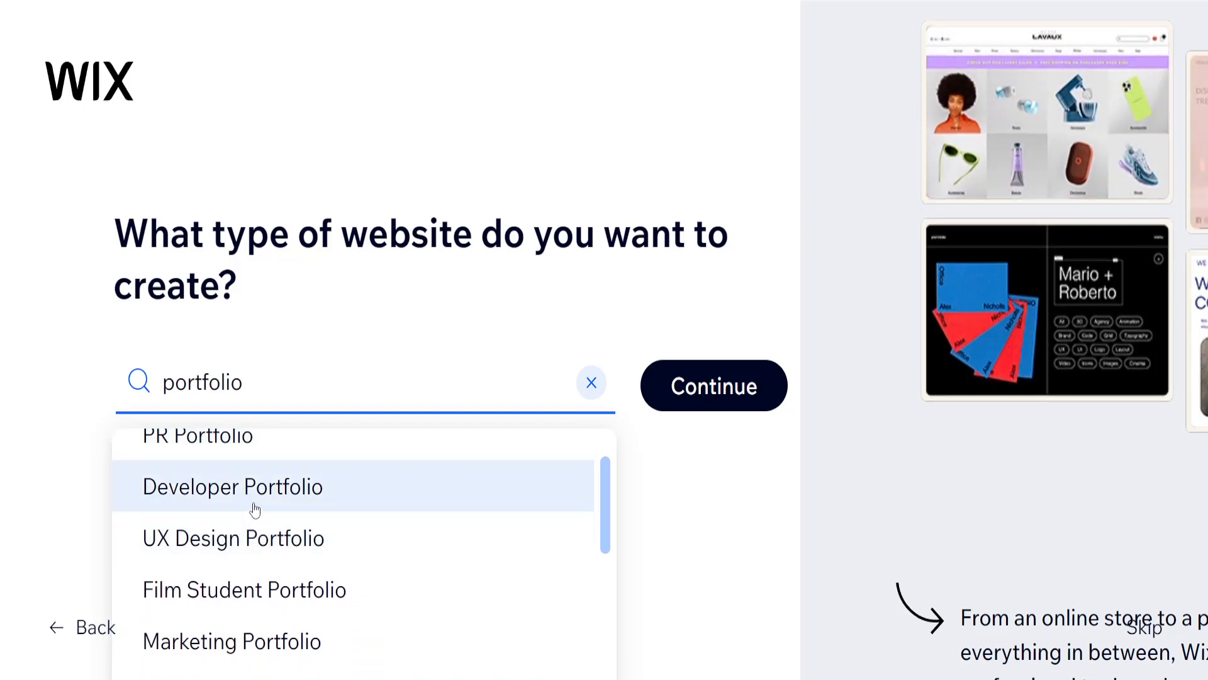
scroll(255, 497, "down", 6)
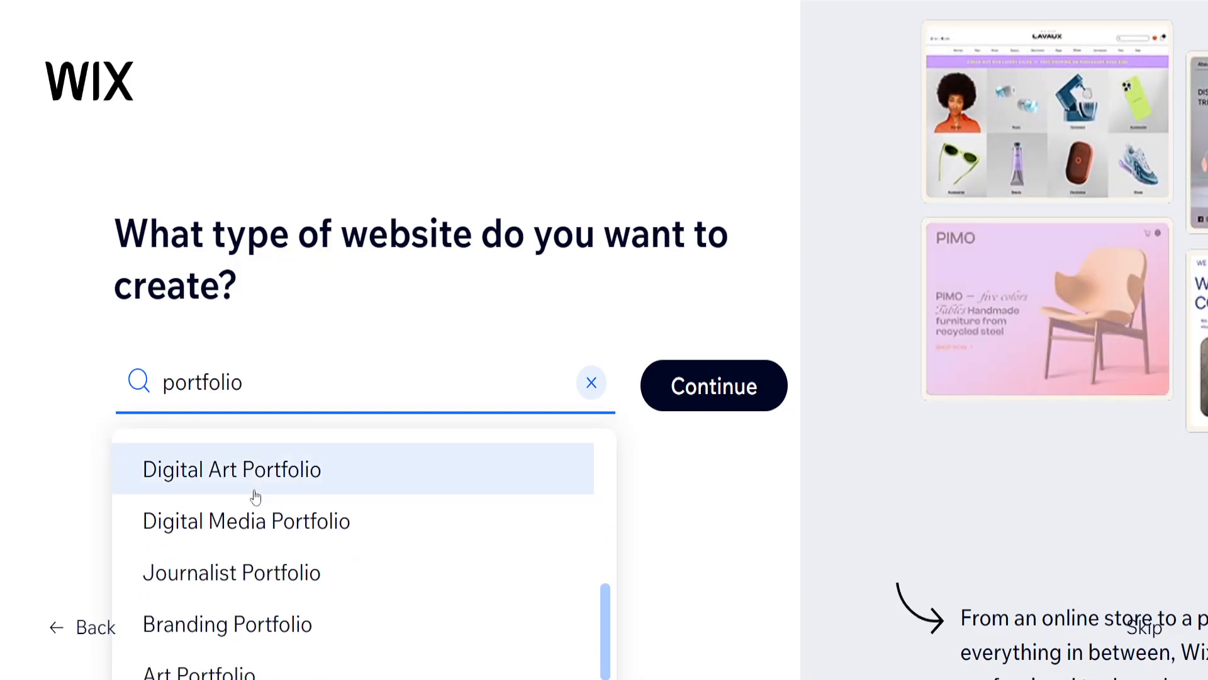
scroll(257, 523, "down", 5)
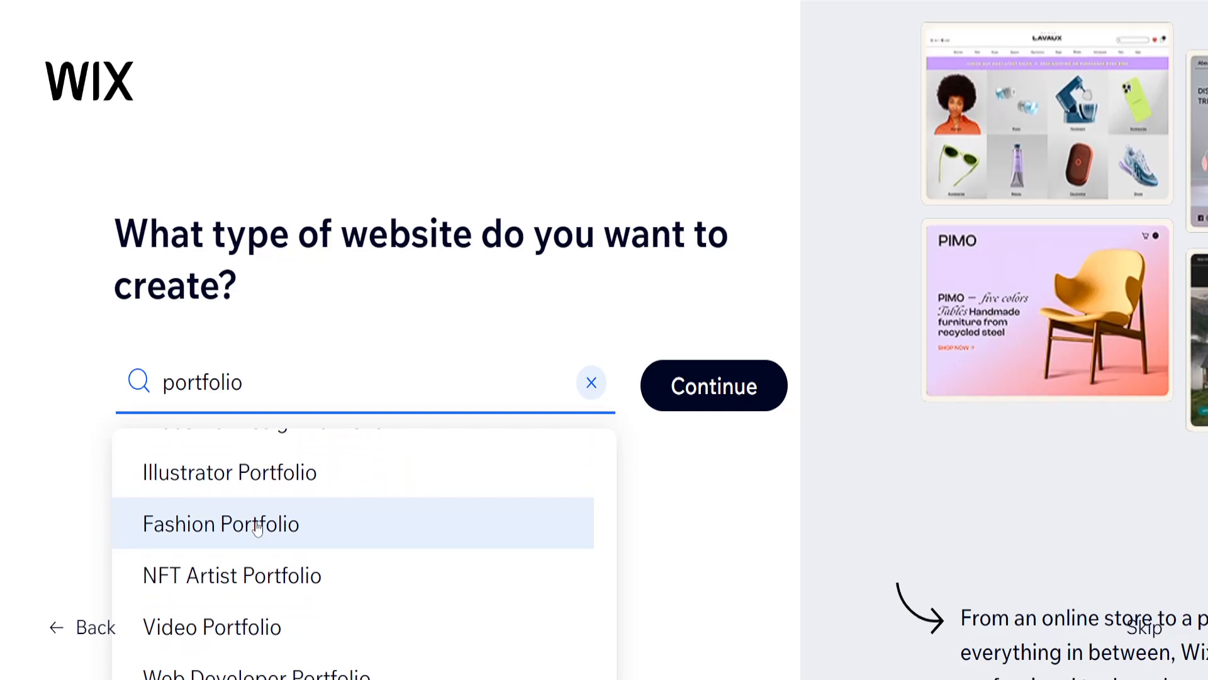
scroll(256, 526, "up", 5)
scroll(251, 488, "up", 1)
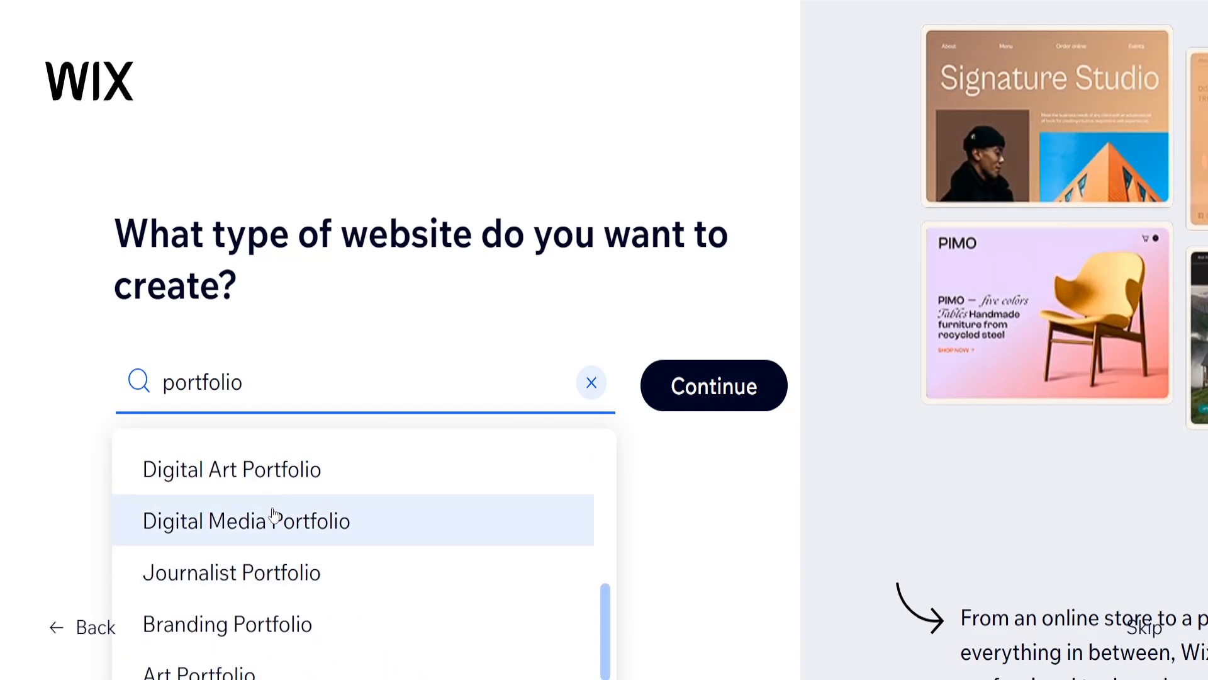
left_click(280, 471)
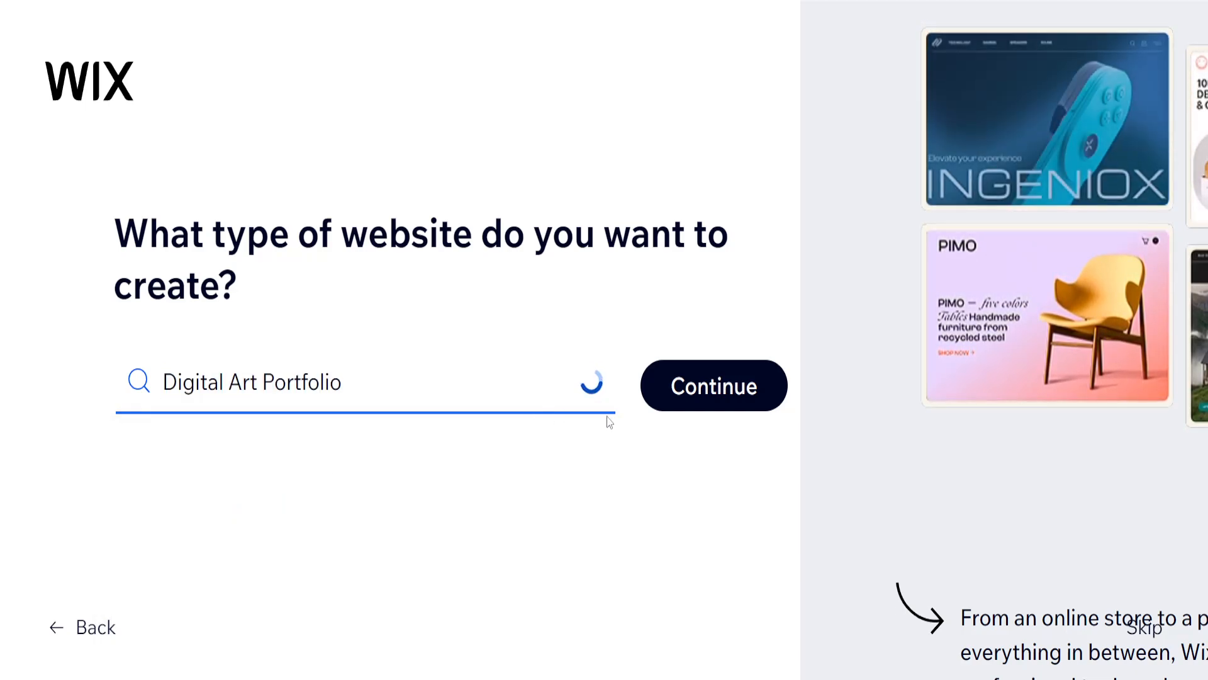
left_click(677, 387)
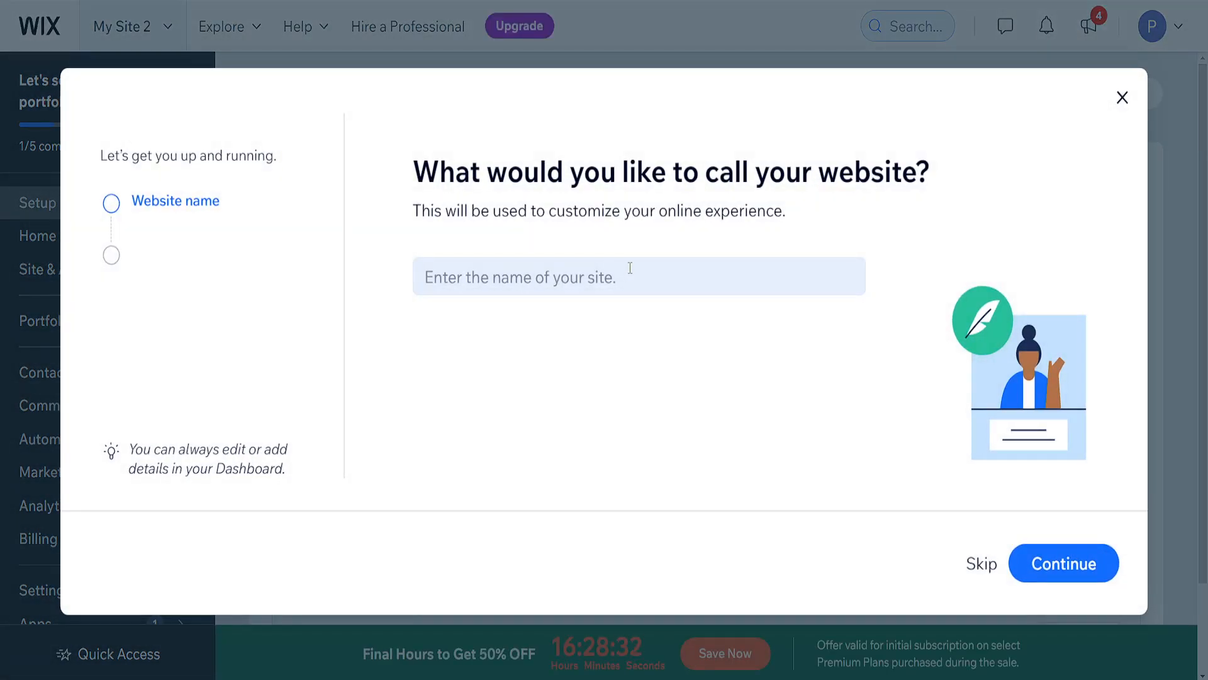
Step: Name the website "Ned Help Portfolio" and continue to the app selection
left_click(619, 276)
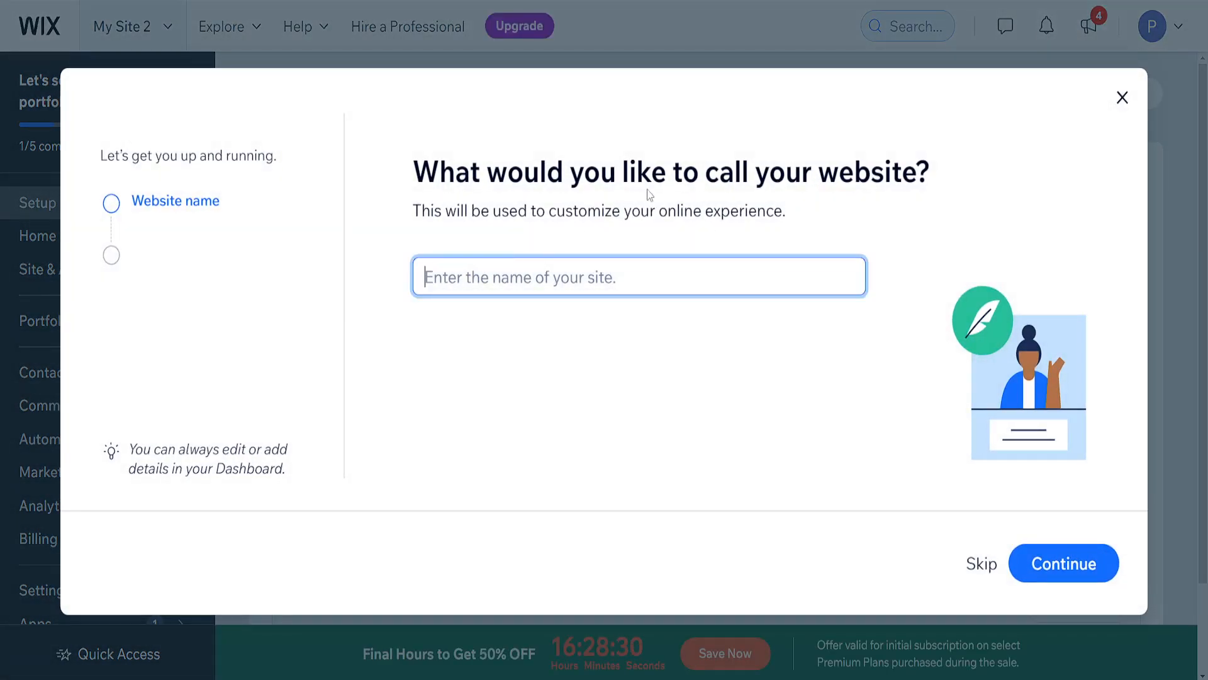
type("Ned Help Portfolio")
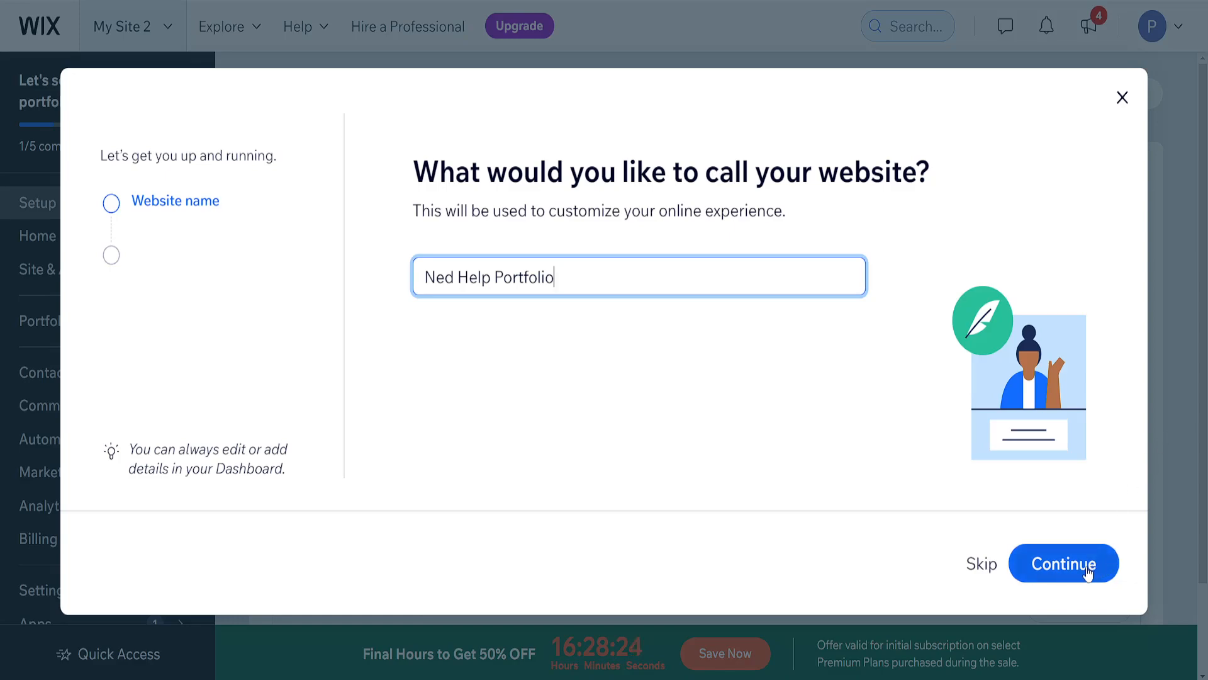
left_click(1064, 564)
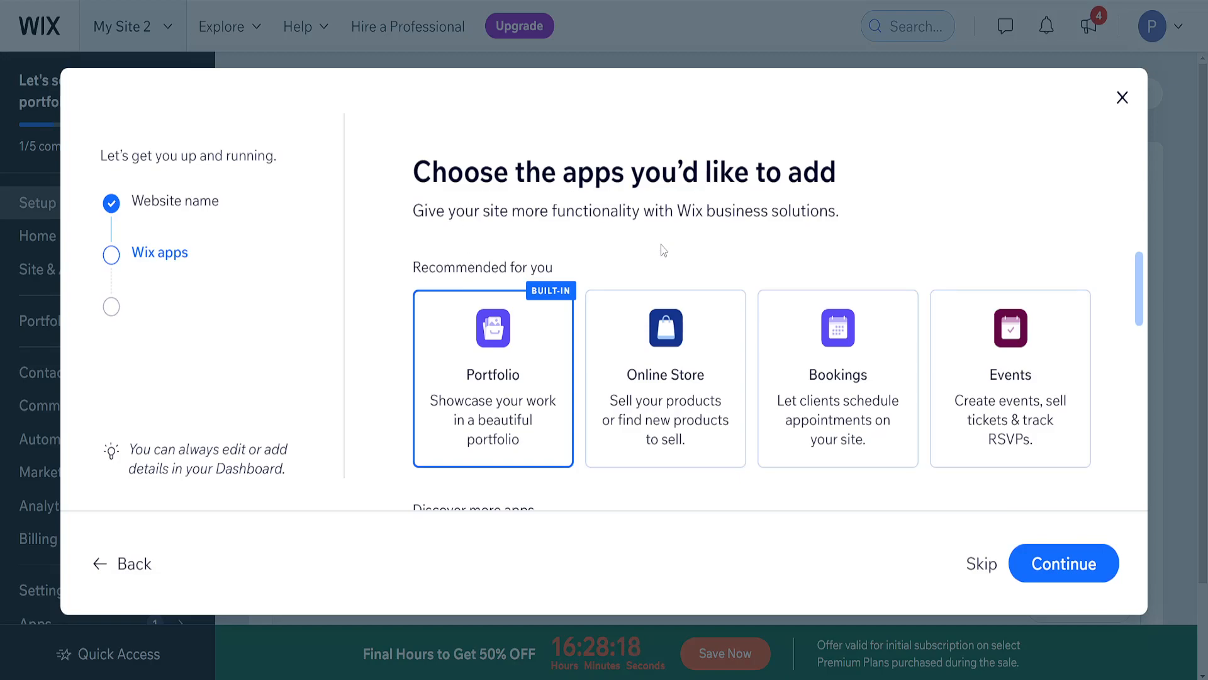
Step: Add the Bookings app alongside the built-in Portfolio app and continue
scroll(444, 378, "down", 2)
scroll(447, 366, "up", 2)
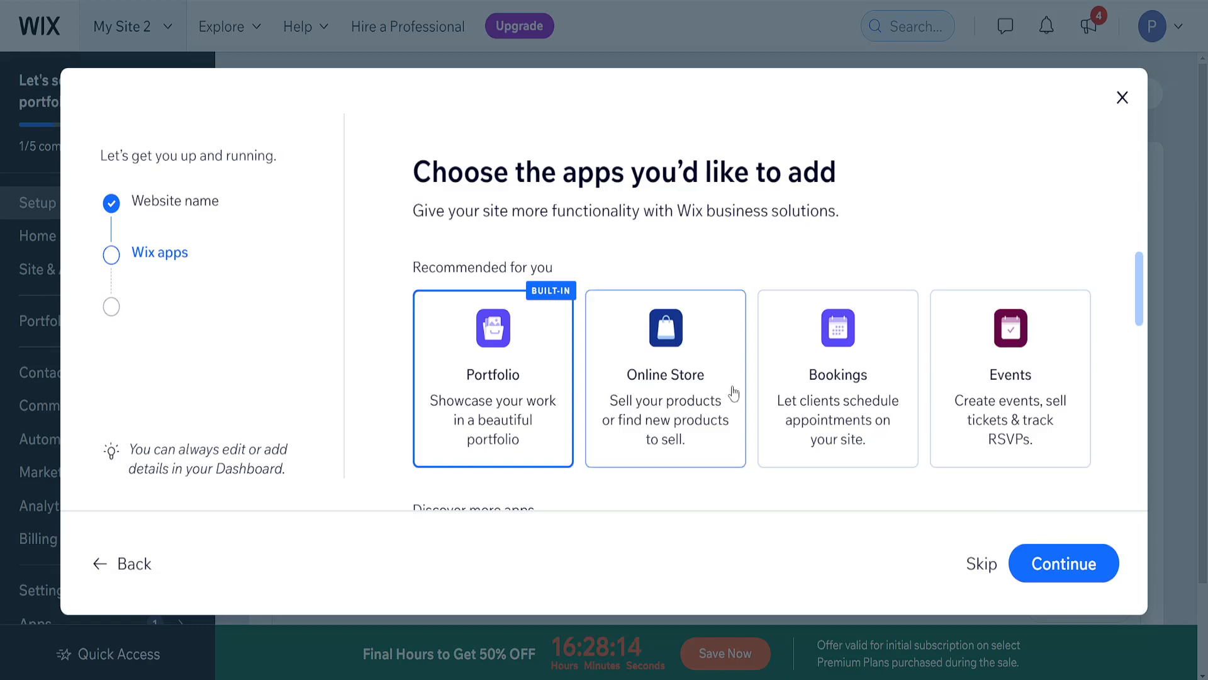
left_click(843, 420)
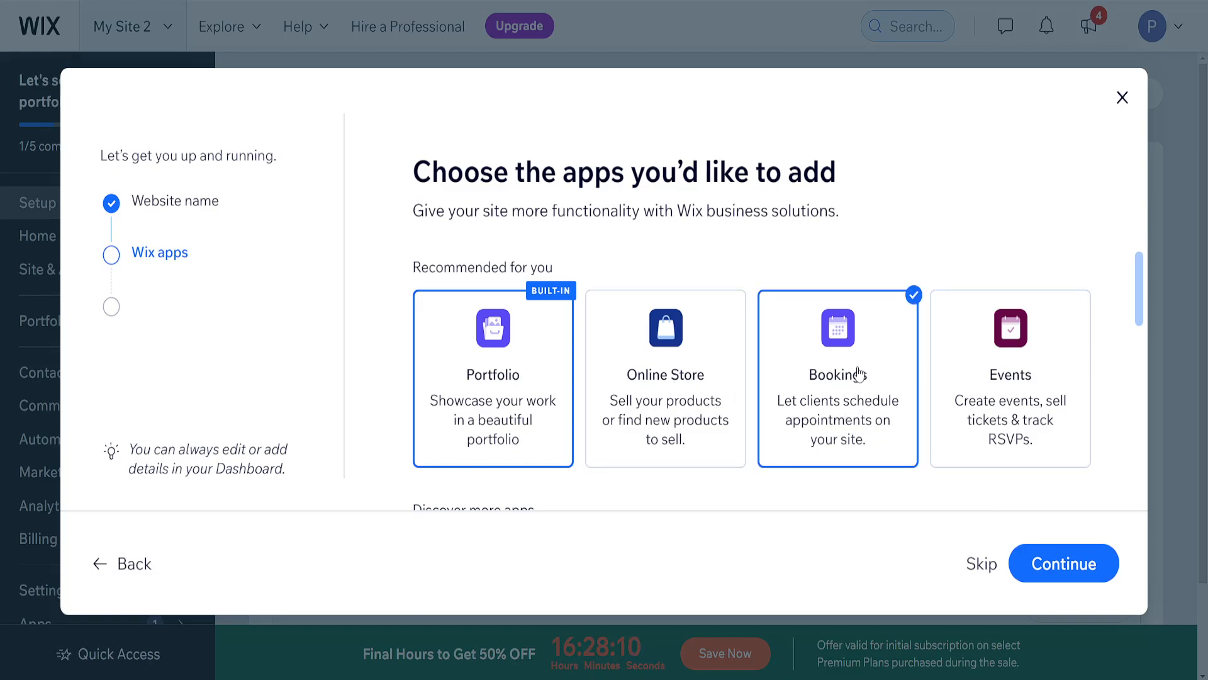
scroll(860, 372, "down", 5)
scroll(859, 372, "up", 2)
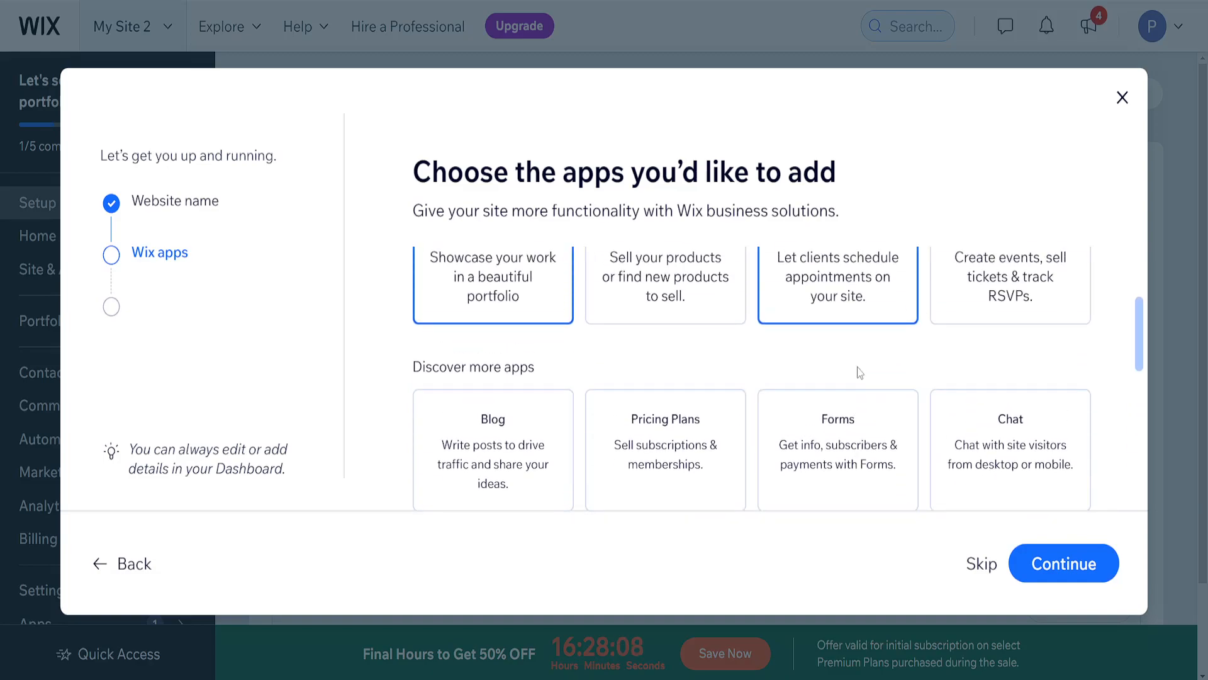
scroll(479, 373, "down", 6)
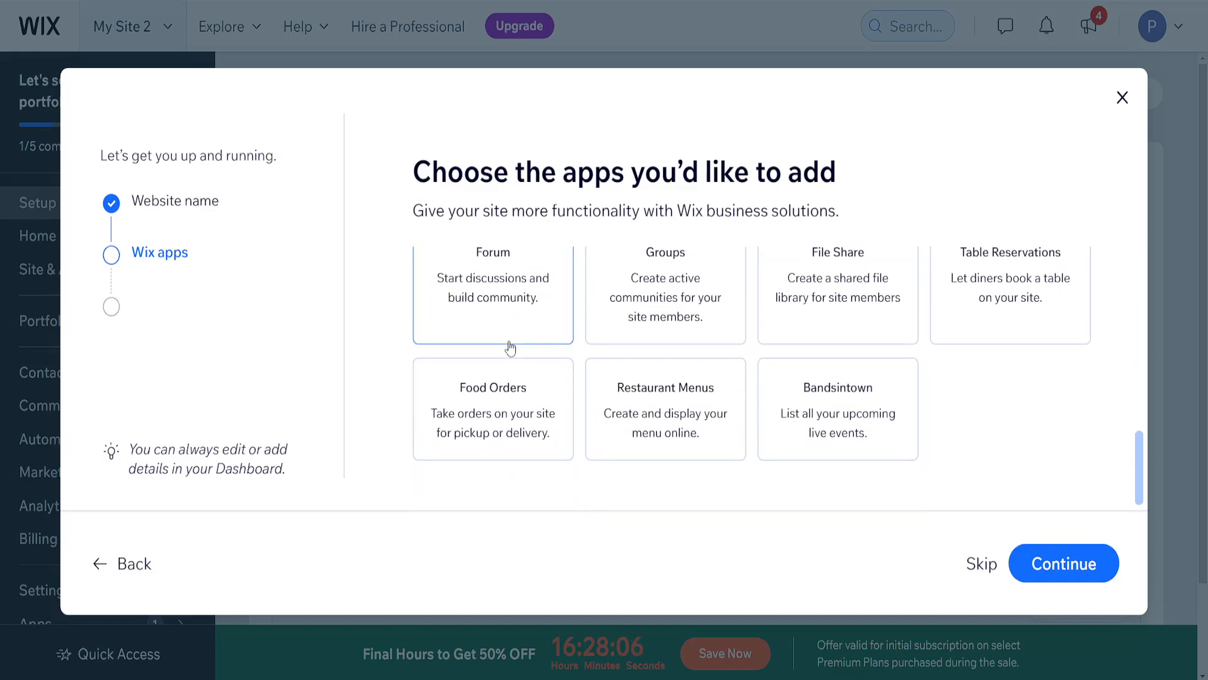
scroll(566, 398, "up", 8)
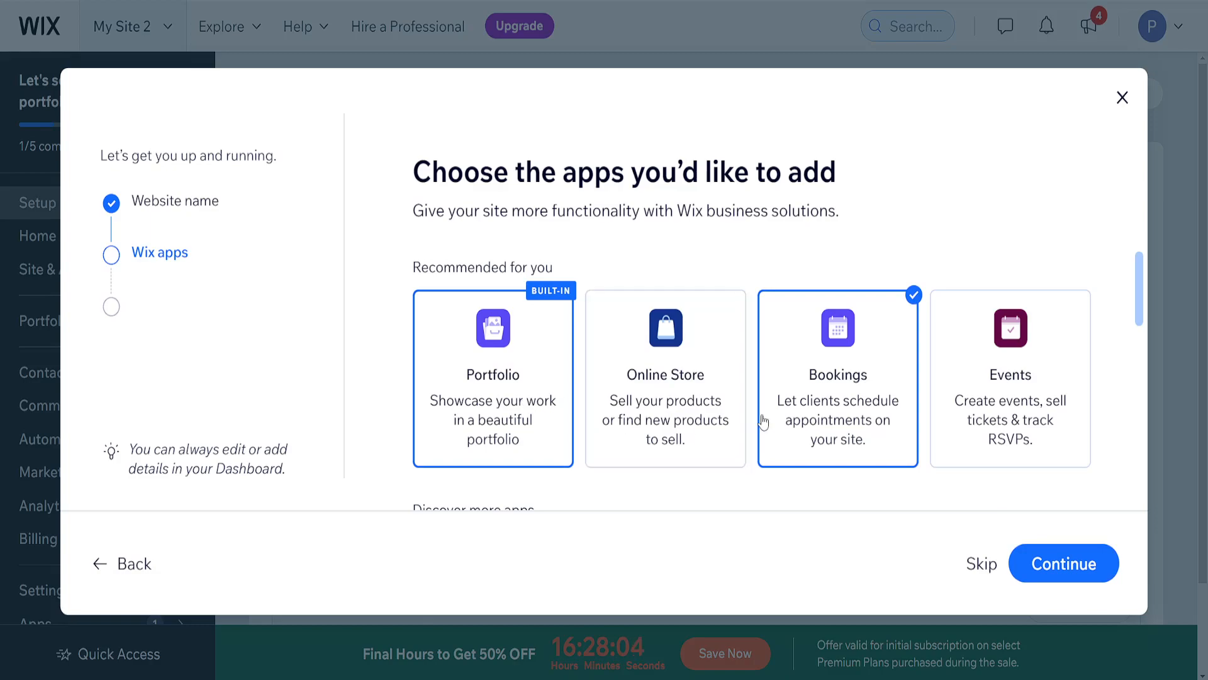
scroll(928, 439, "down", 1)
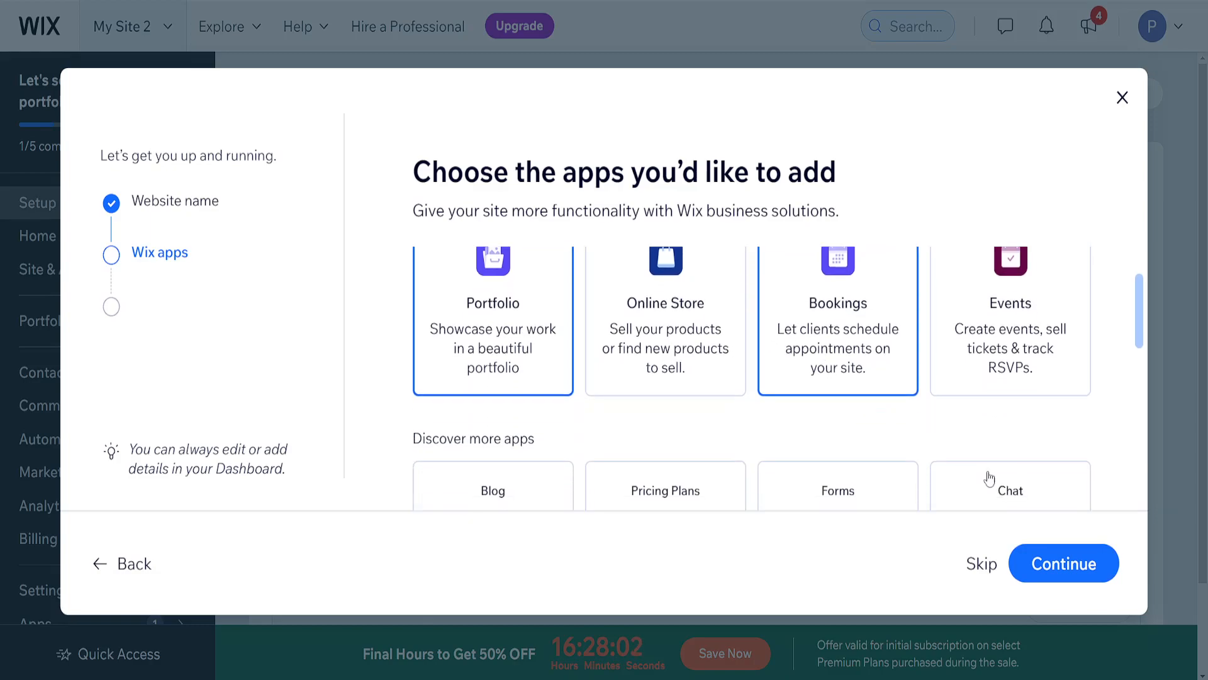
left_click(1081, 570)
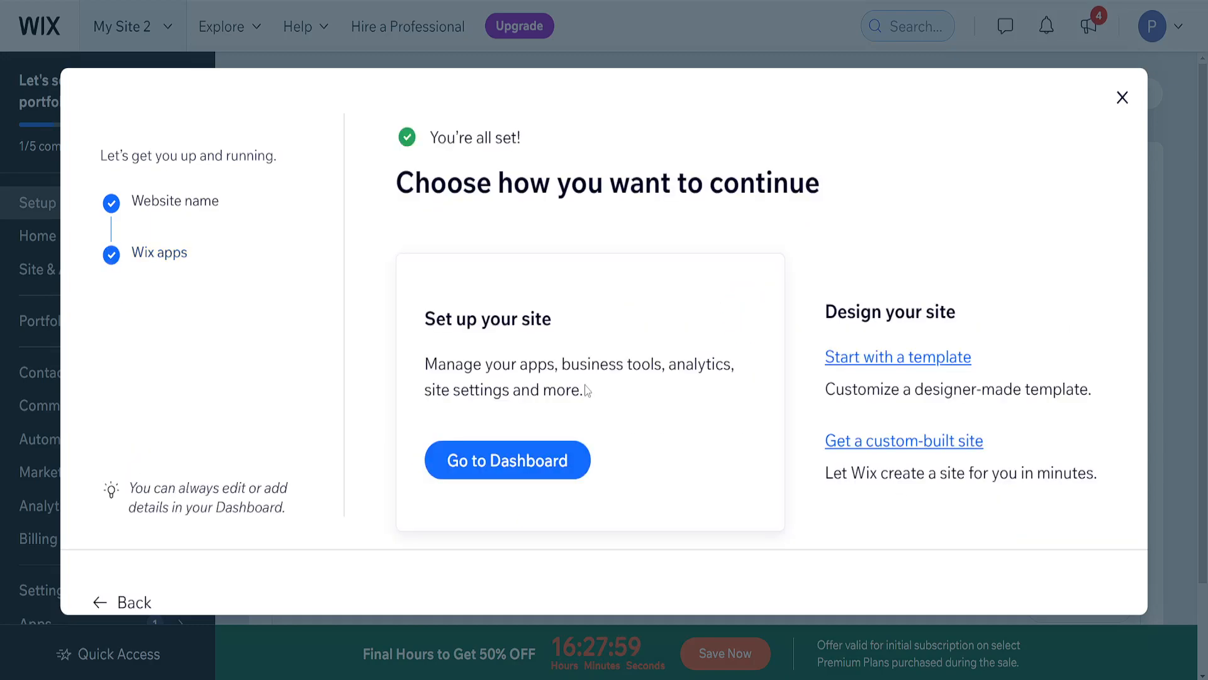
Step: Finish the setup questions by continuing to the site dashboard
left_click_drag(436, 190, 766, 189)
left_click(595, 425)
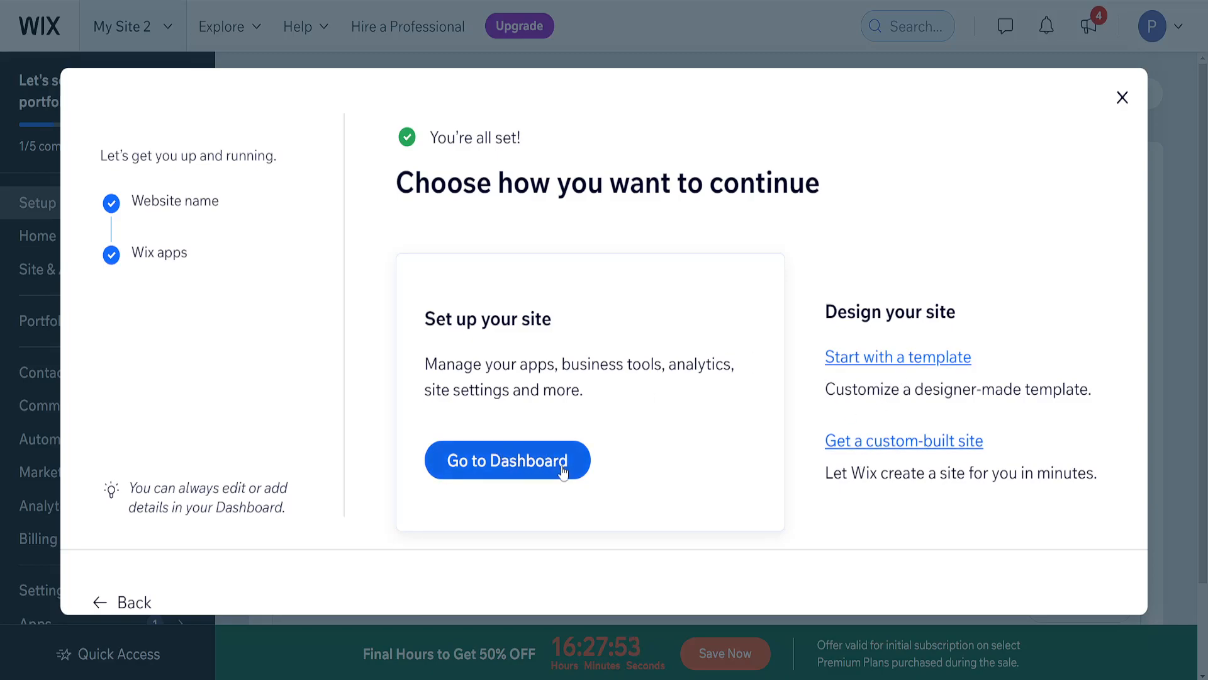
left_click(522, 445)
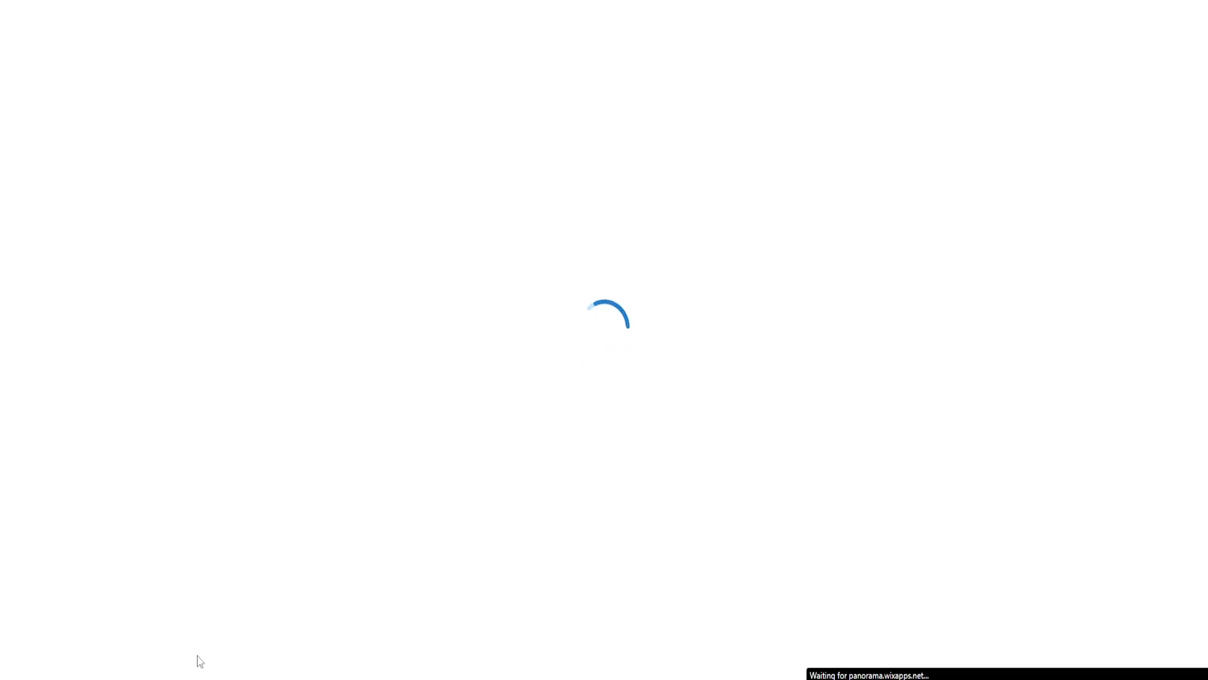
key("alt+Tab")
left_click(1015, 472)
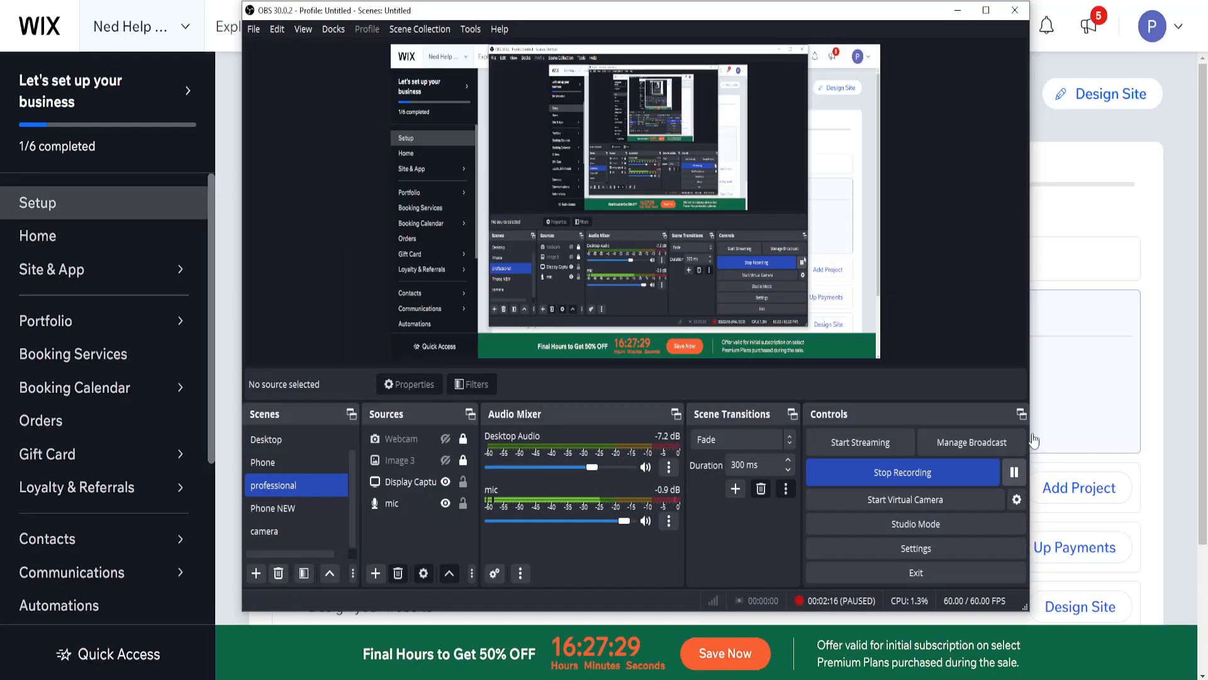
left_click(1164, 135)
Step: Start designing the site from the dashboard and choose to customize a designed template
left_click(1101, 115)
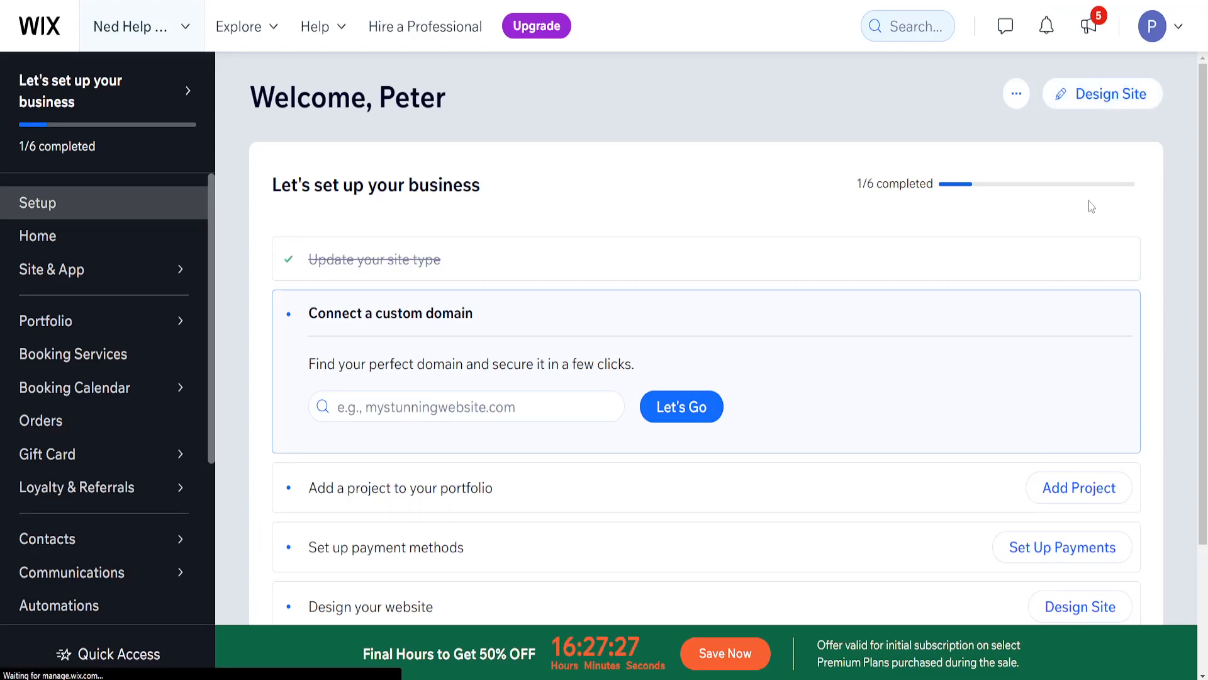
scroll(594, 420, "down", 3)
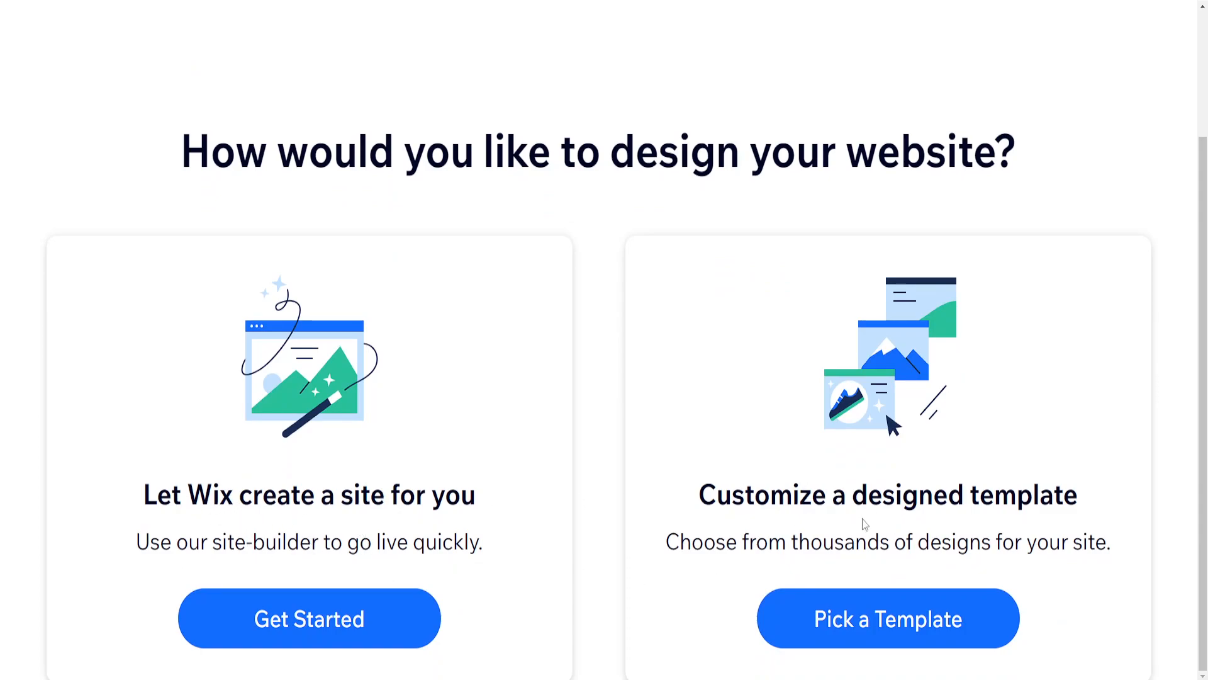
left_click(885, 628)
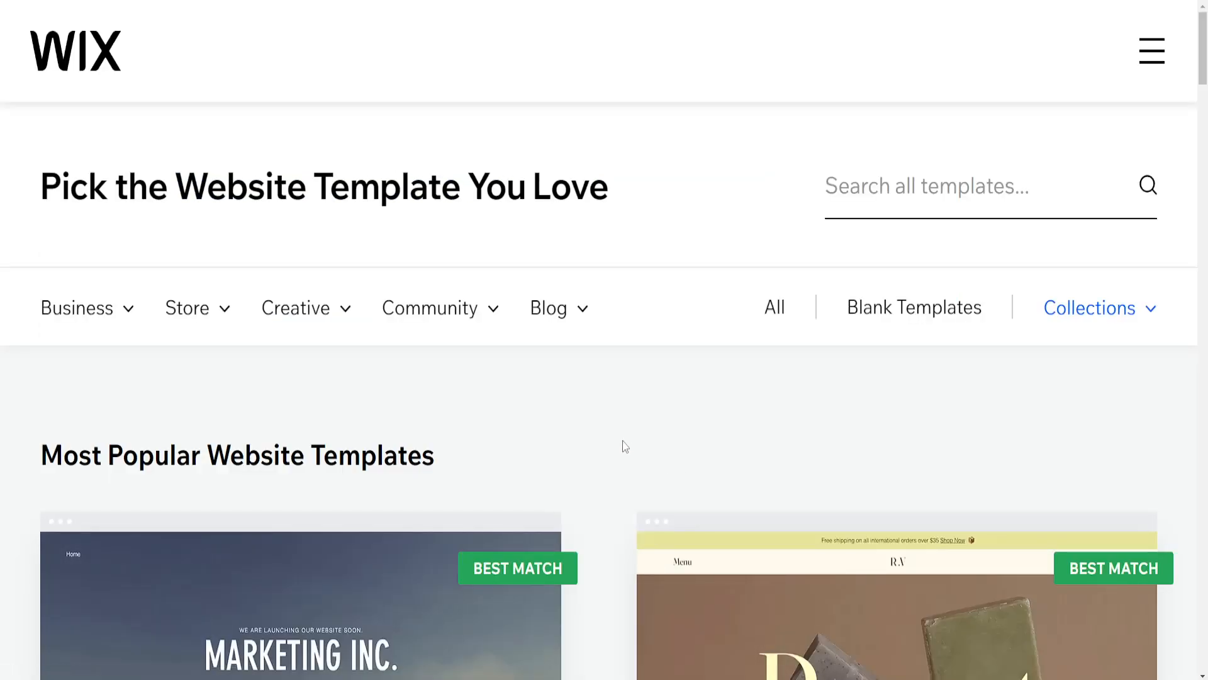
Step: Search the website templates for "portfolio" and open the Portfolio category
scroll(625, 446, "down", 5)
mouse_move(380, 474)
scroll(569, 311, "up", 5)
left_click(968, 200)
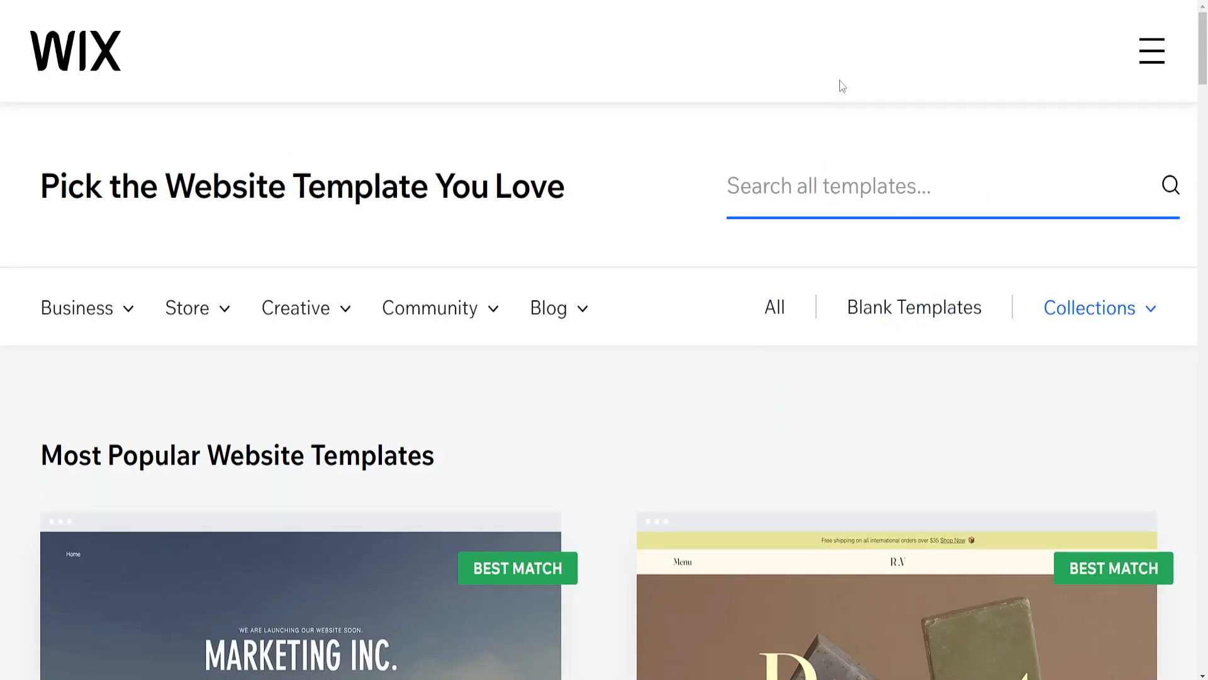
type("portfolio")
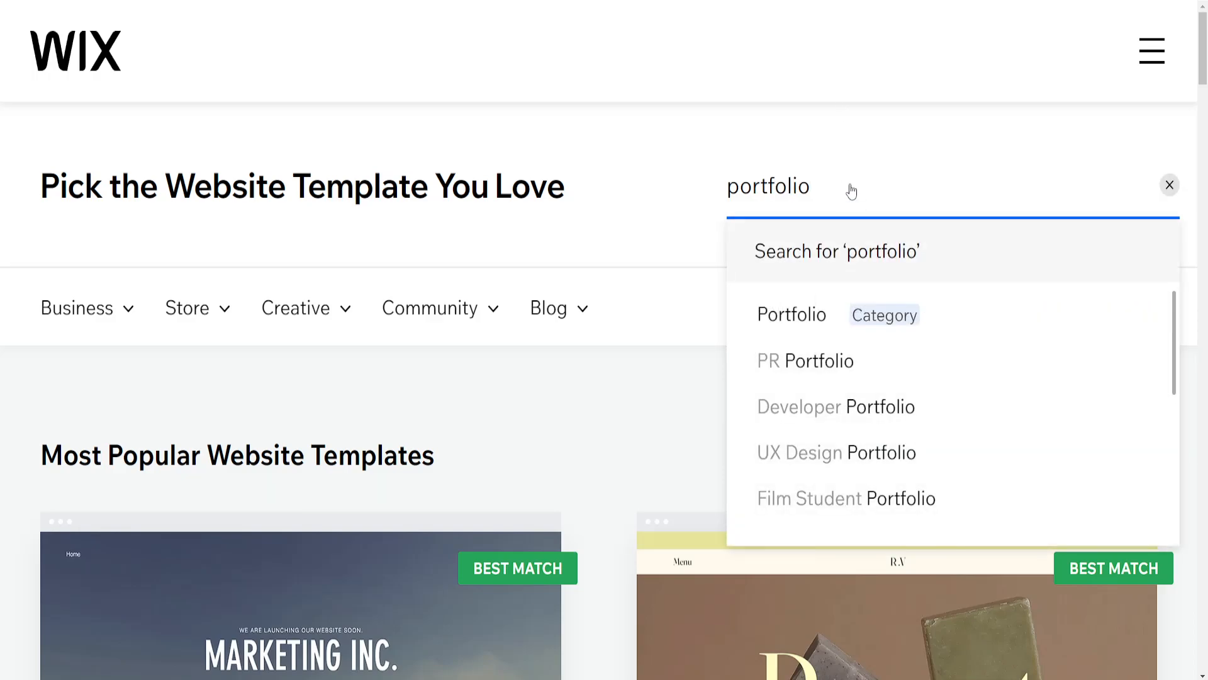
left_click(809, 314)
Step: Browse the portfolio templates and open the Photographer template with the dark CKP header for editing
scroll(775, 352, "down", 5)
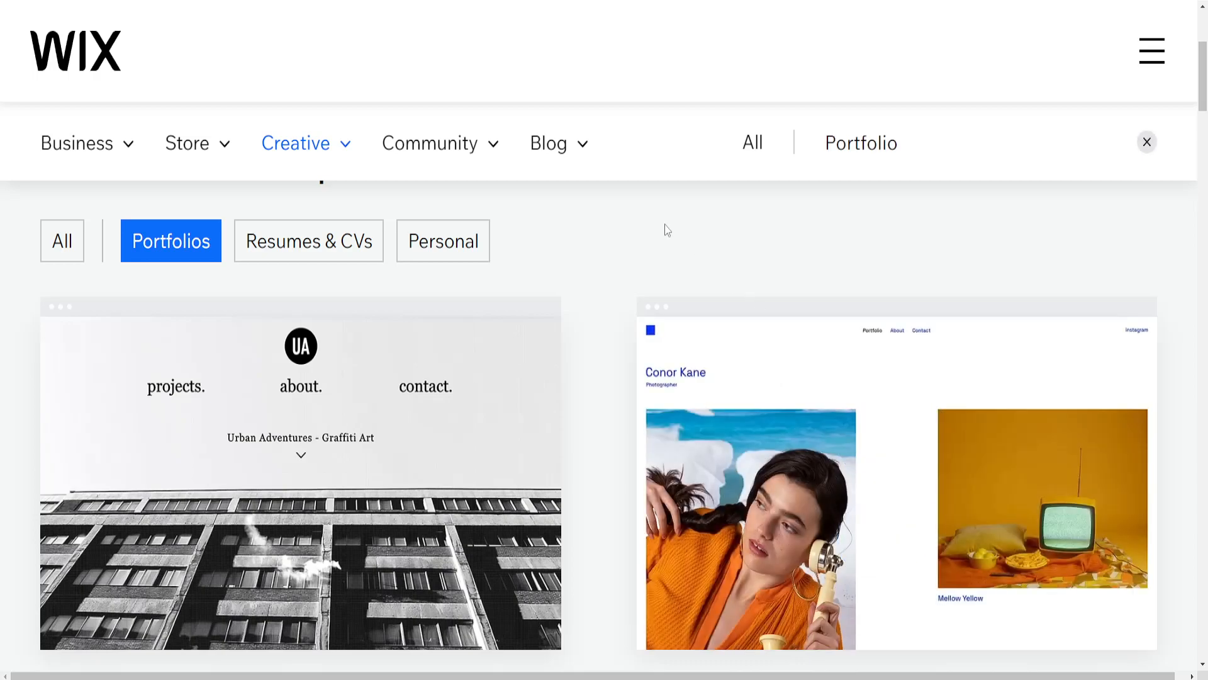
scroll(683, 239, "down", 2)
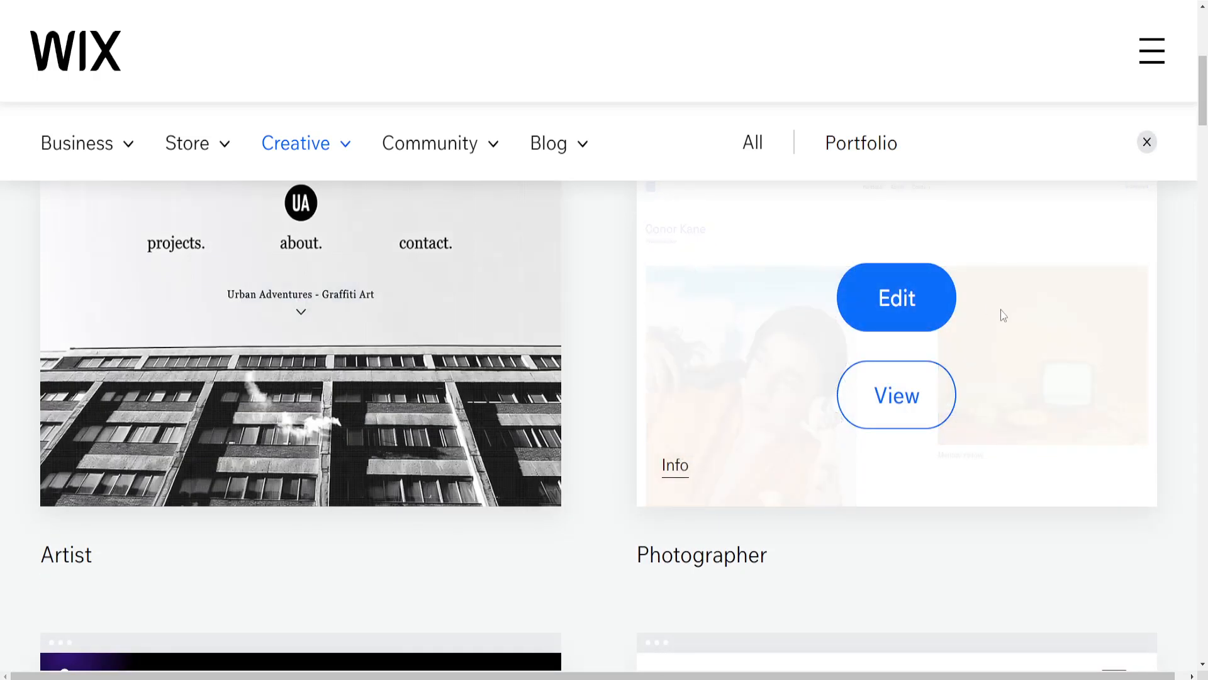
scroll(755, 528, "up", 2)
scroll(601, 286, "down", 10)
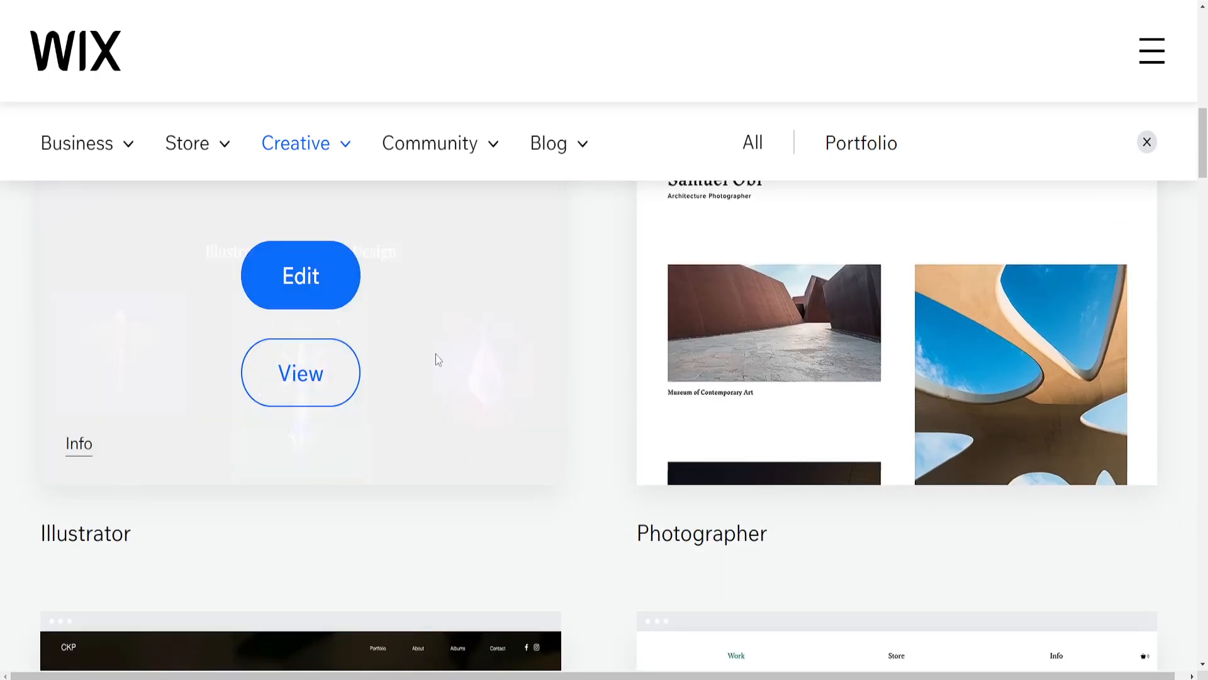
scroll(809, 368, "up", 3)
scroll(625, 303, "down", 9)
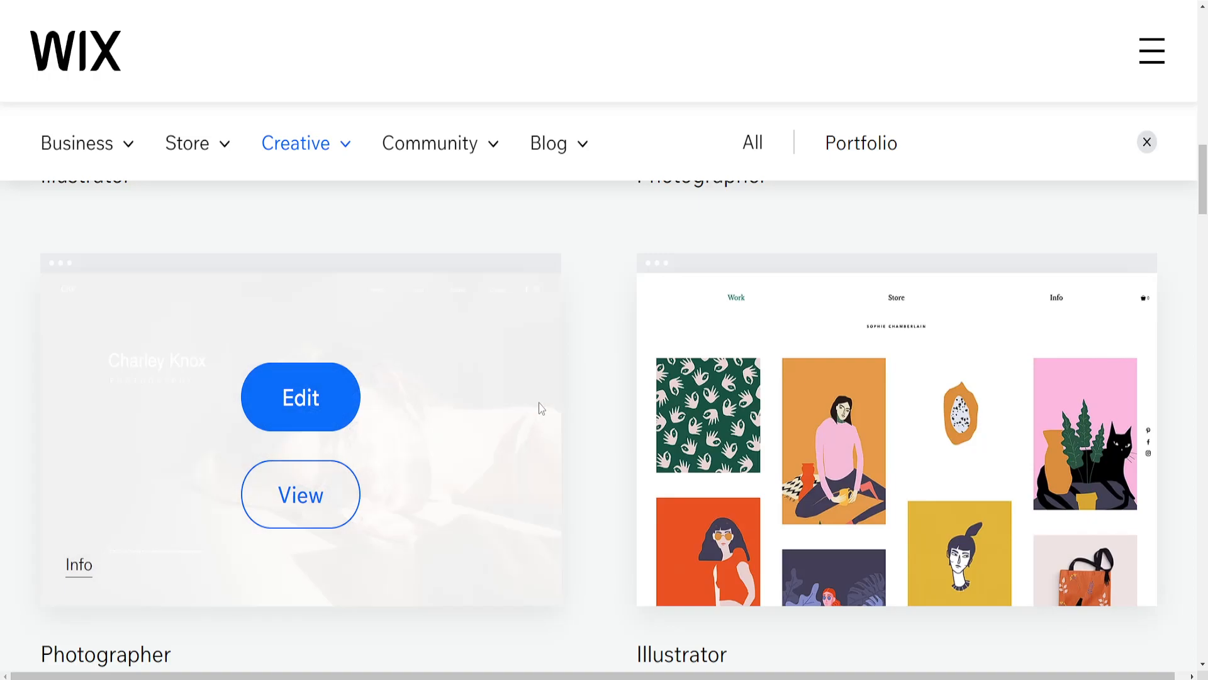
mouse_move(401, 413)
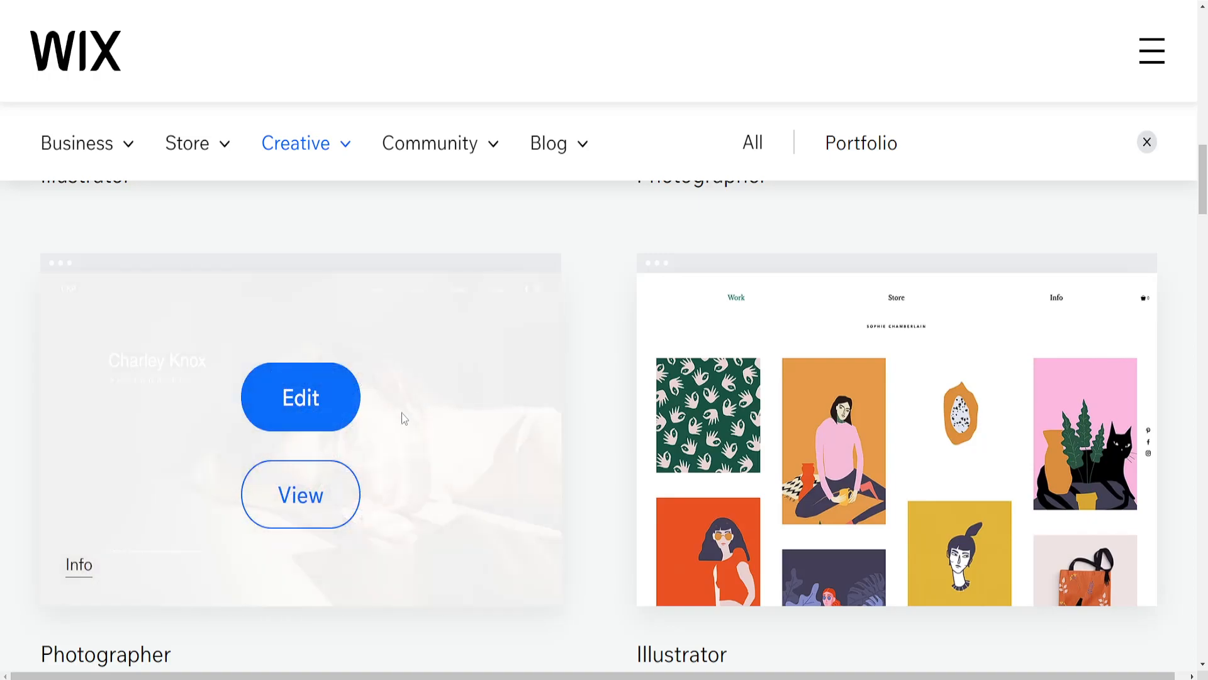
left_click(321, 408)
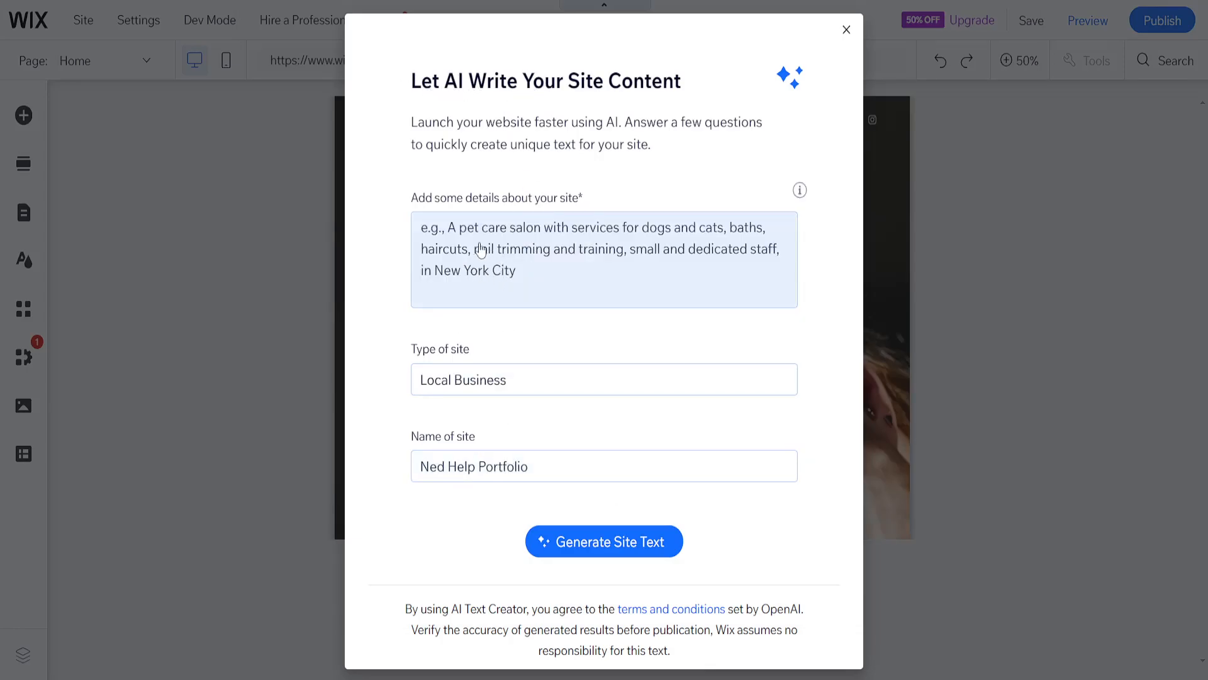
Step: Dismiss the AI site text offer and delete the Welcome section from the Home page
left_click(846, 30)
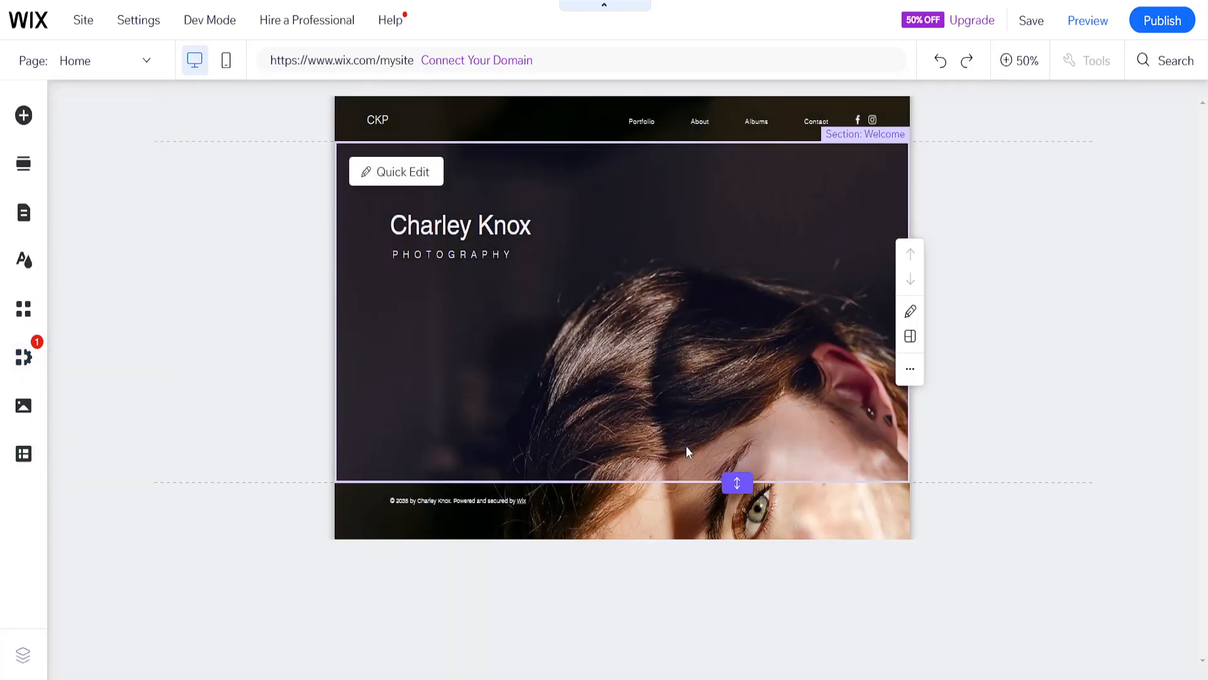
left_click(815, 456)
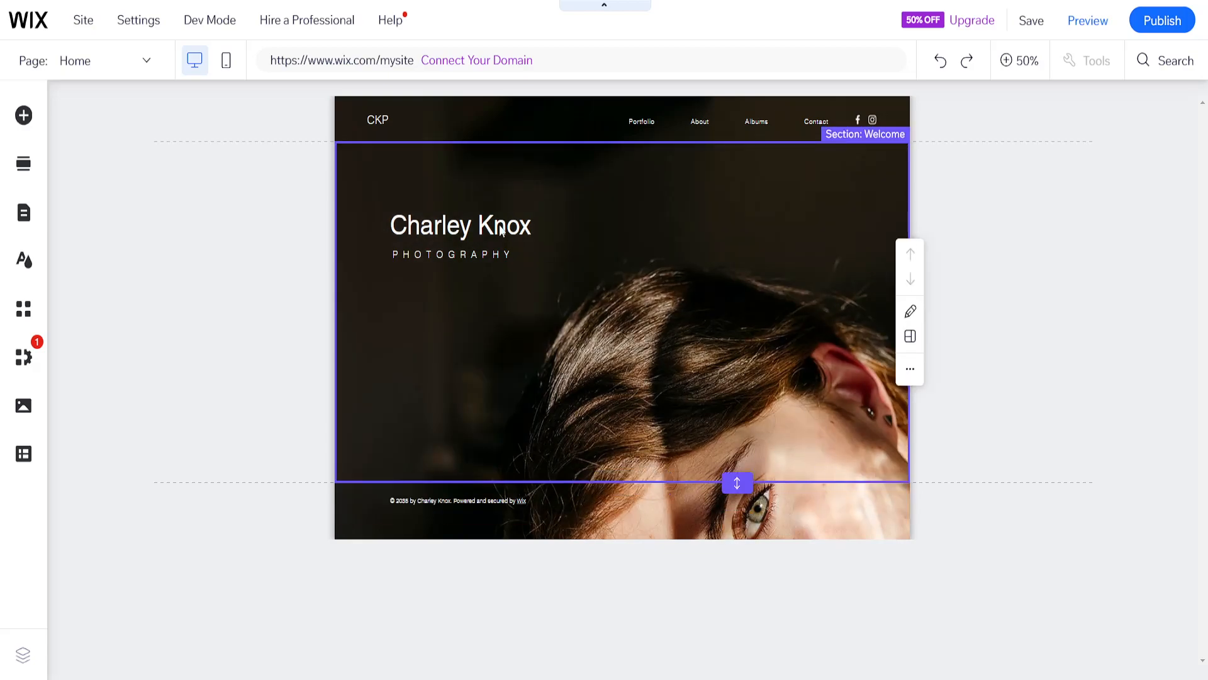
left_click(911, 369)
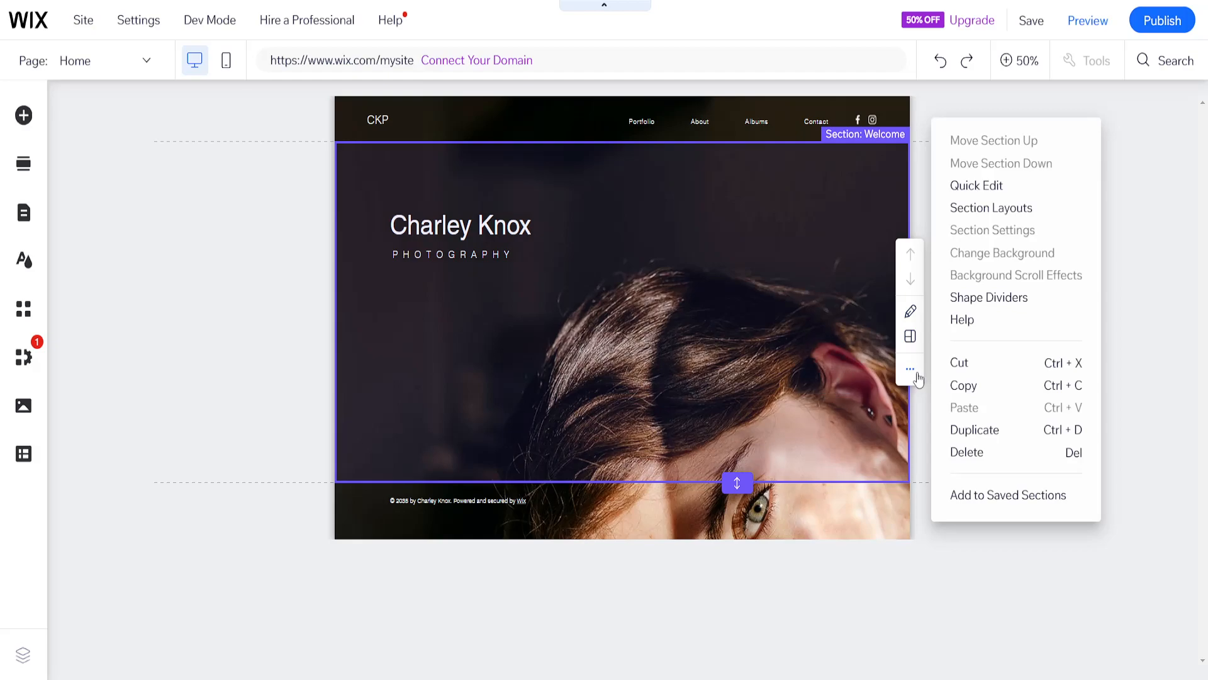
left_click(980, 451)
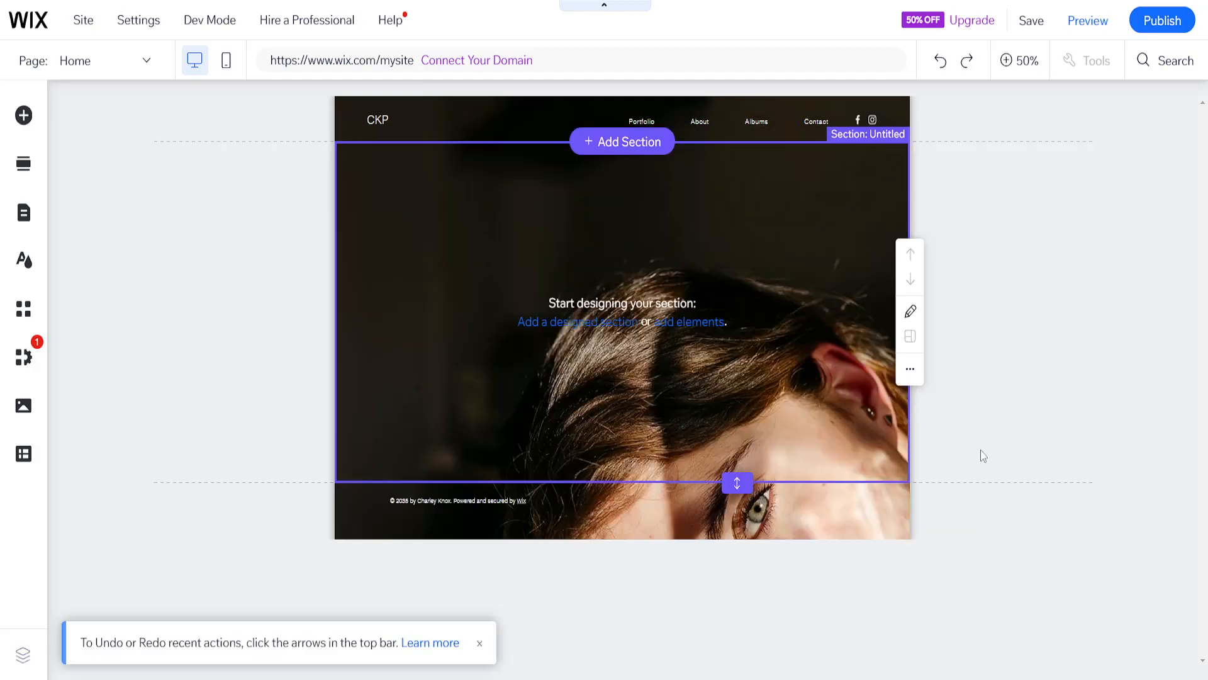
Step: Undo the Welcome section's deletion, and remove the section again
key("ctrl+z")
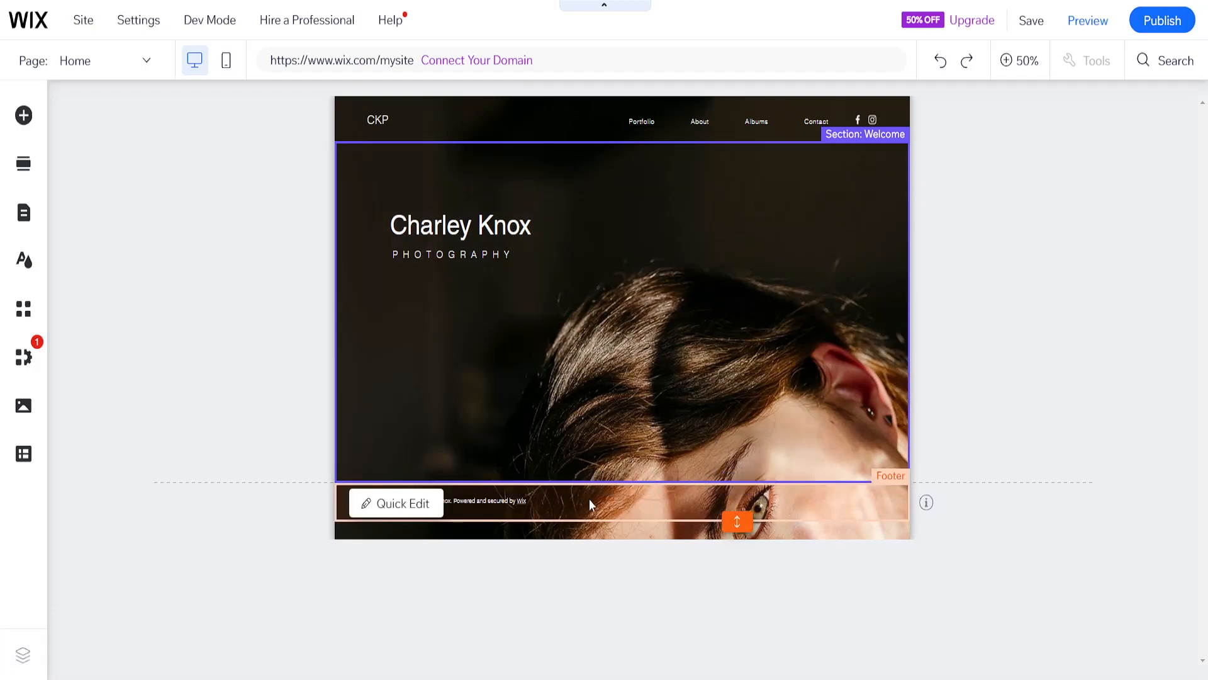
left_click(508, 326)
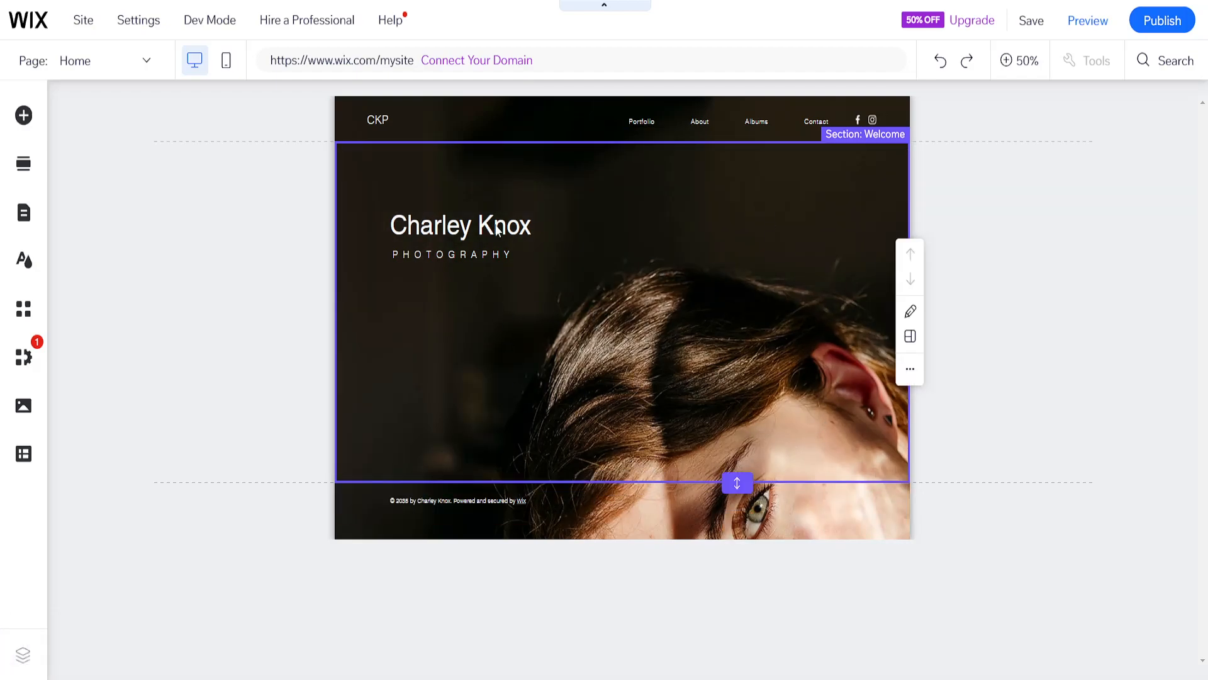
key("ctrl+z")
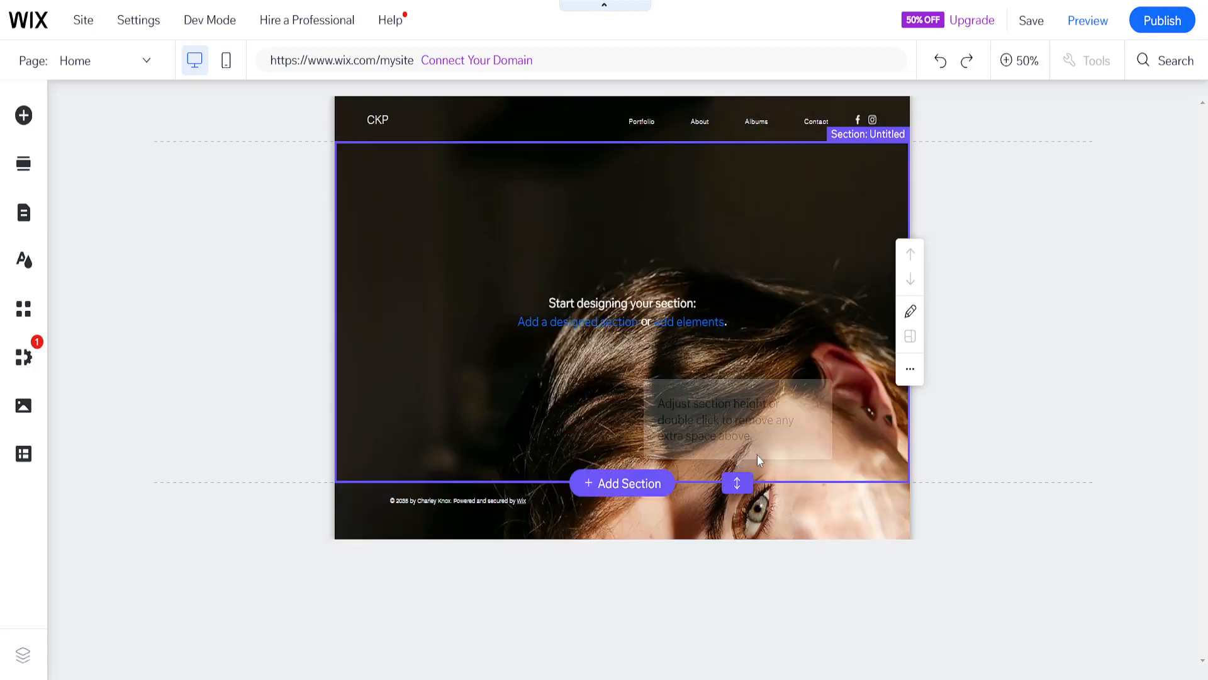
Step: View the empty section's available actions and the header's Quick Edit settings without changing anything
left_click(910, 370)
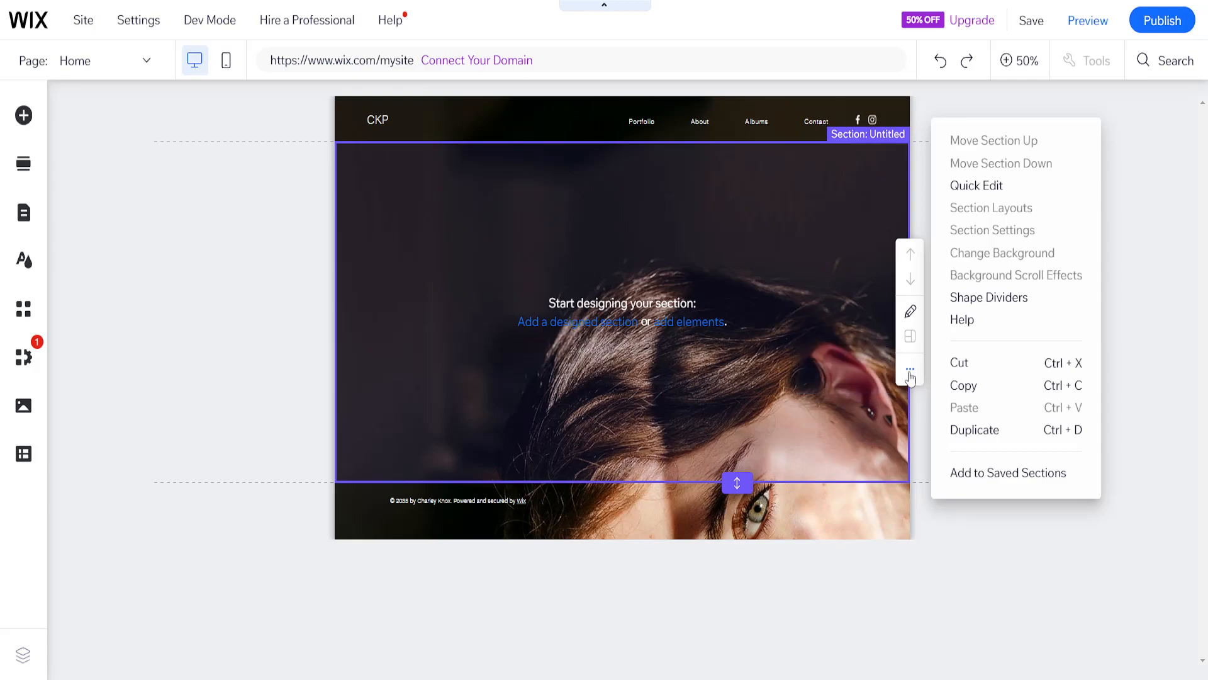
left_click(645, 325)
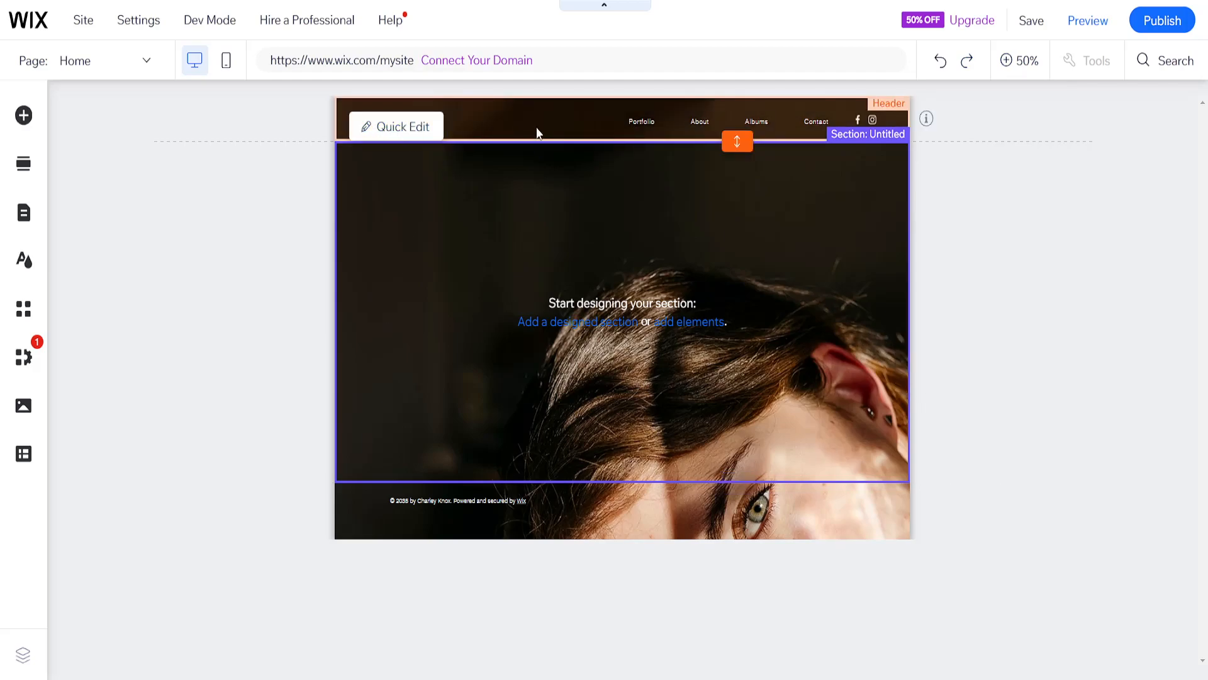
left_click(419, 127)
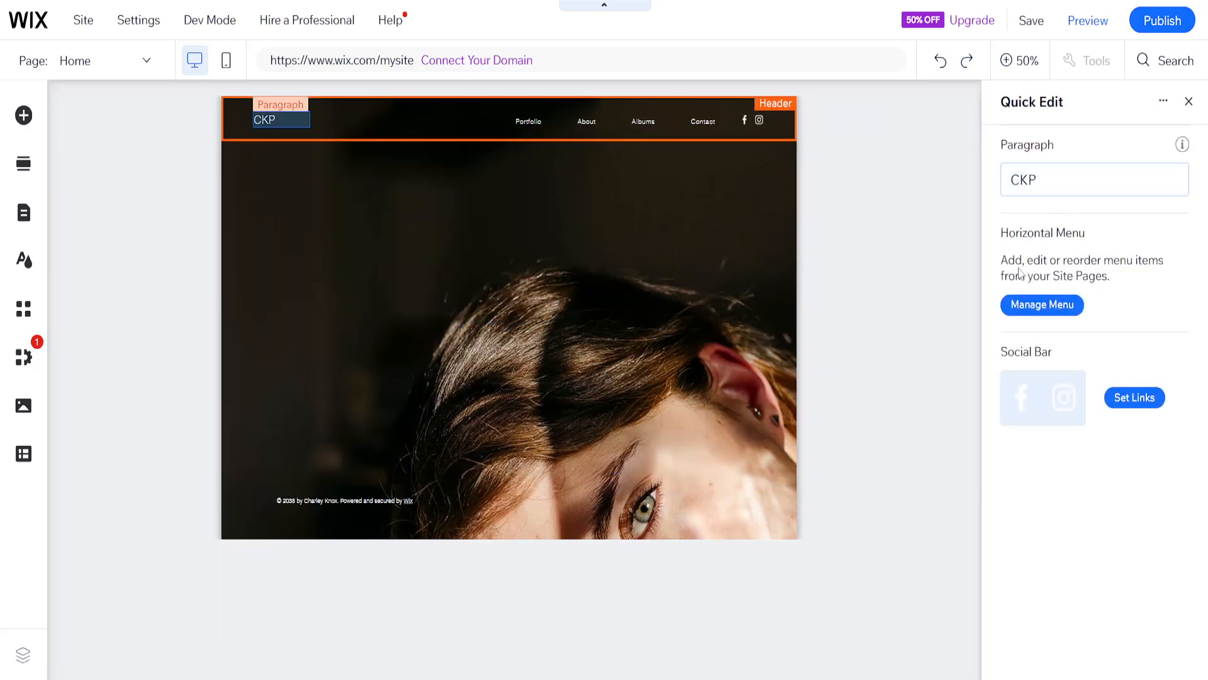
left_click(1187, 102)
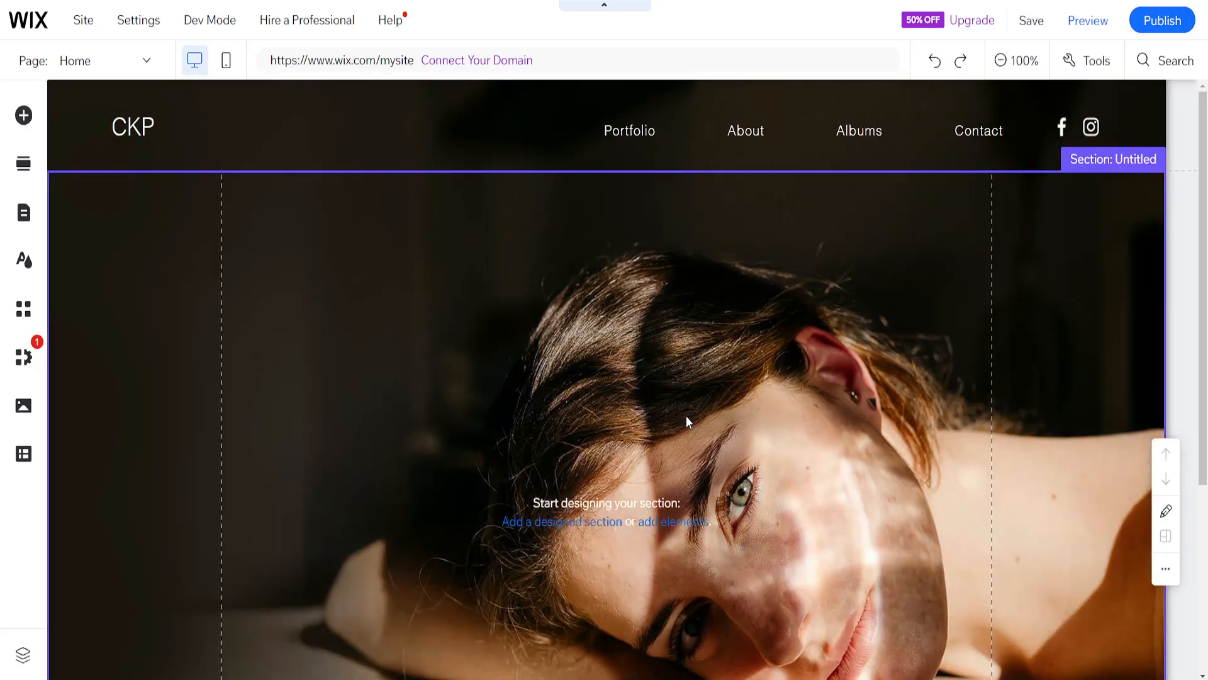
Step: Open the empty section's background settings and browse the selected backgrounds
left_click(1059, 292)
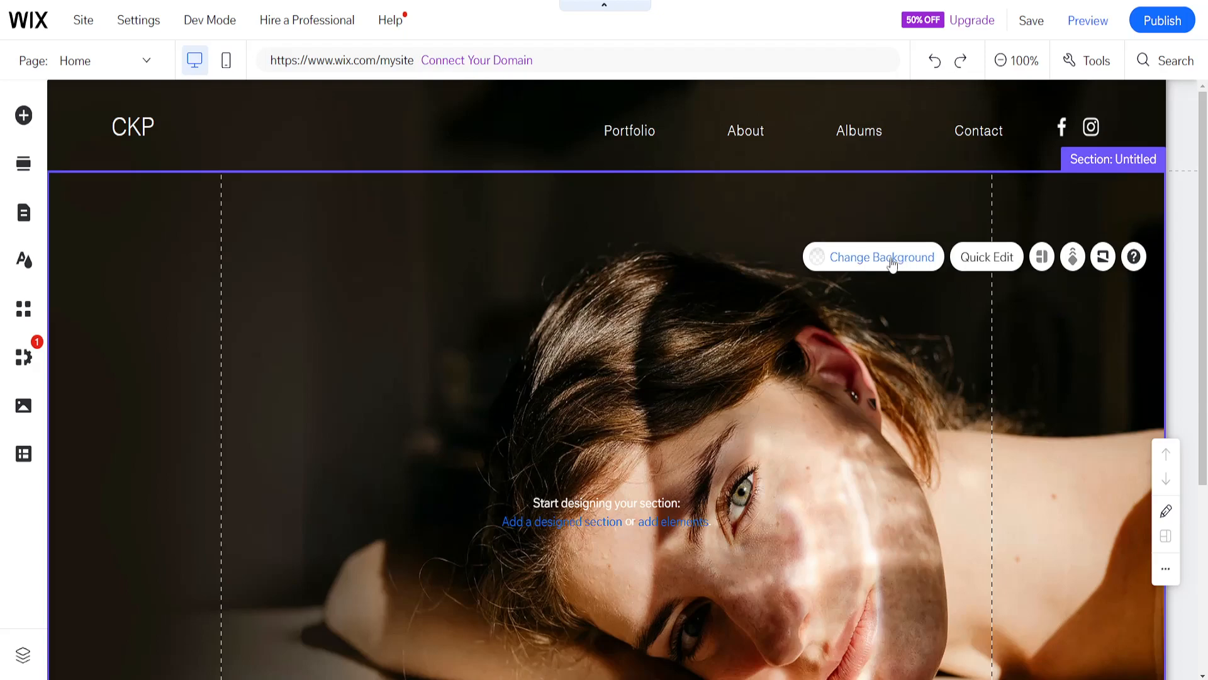
left_click(891, 258)
scroll(849, 525, "down", 3)
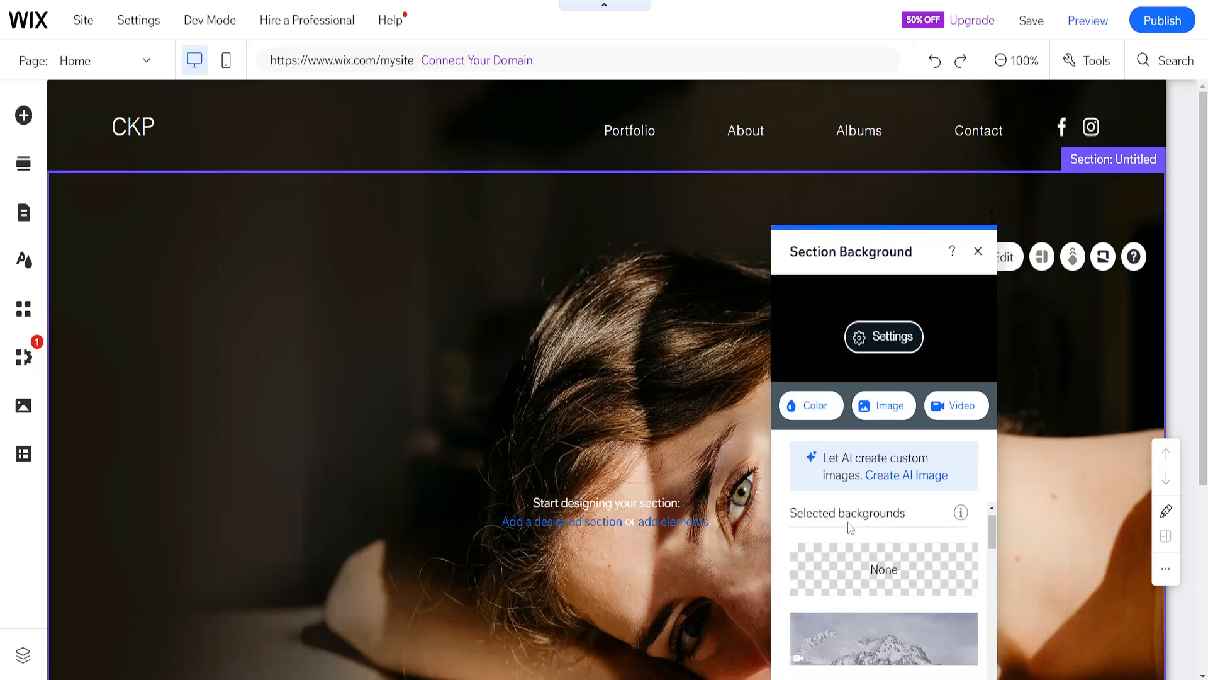
mouse_move(850, 522)
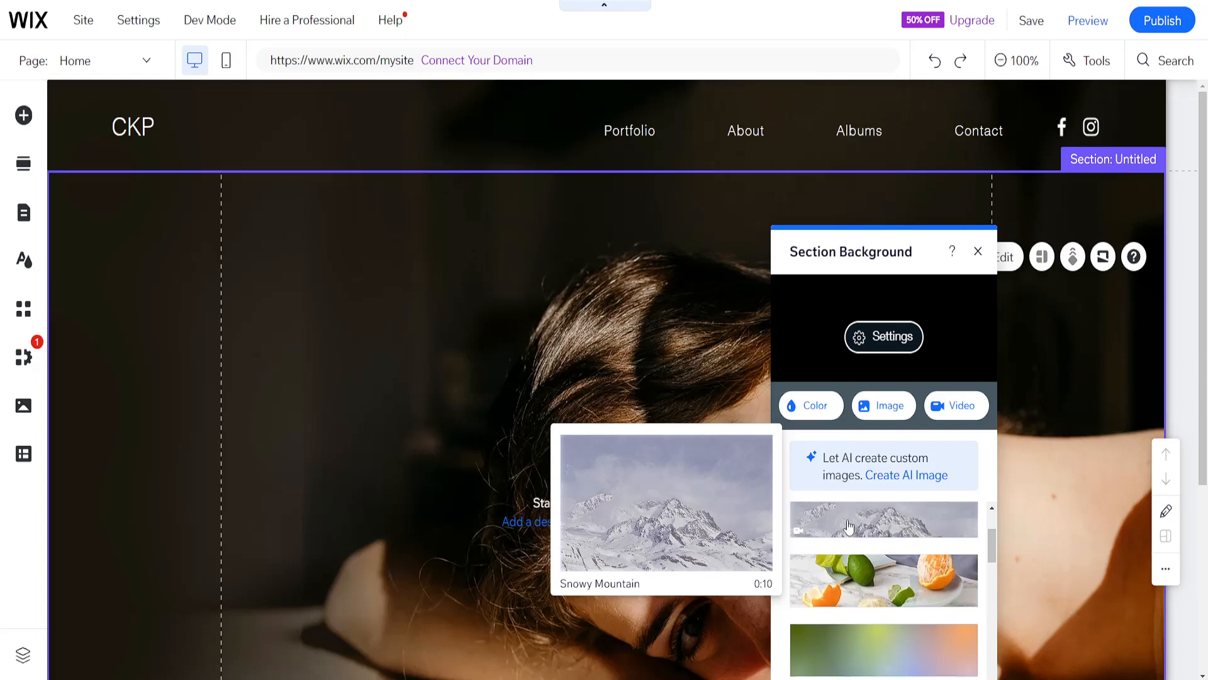
scroll(849, 526, "down", 1)
scroll(836, 540, "down", 1)
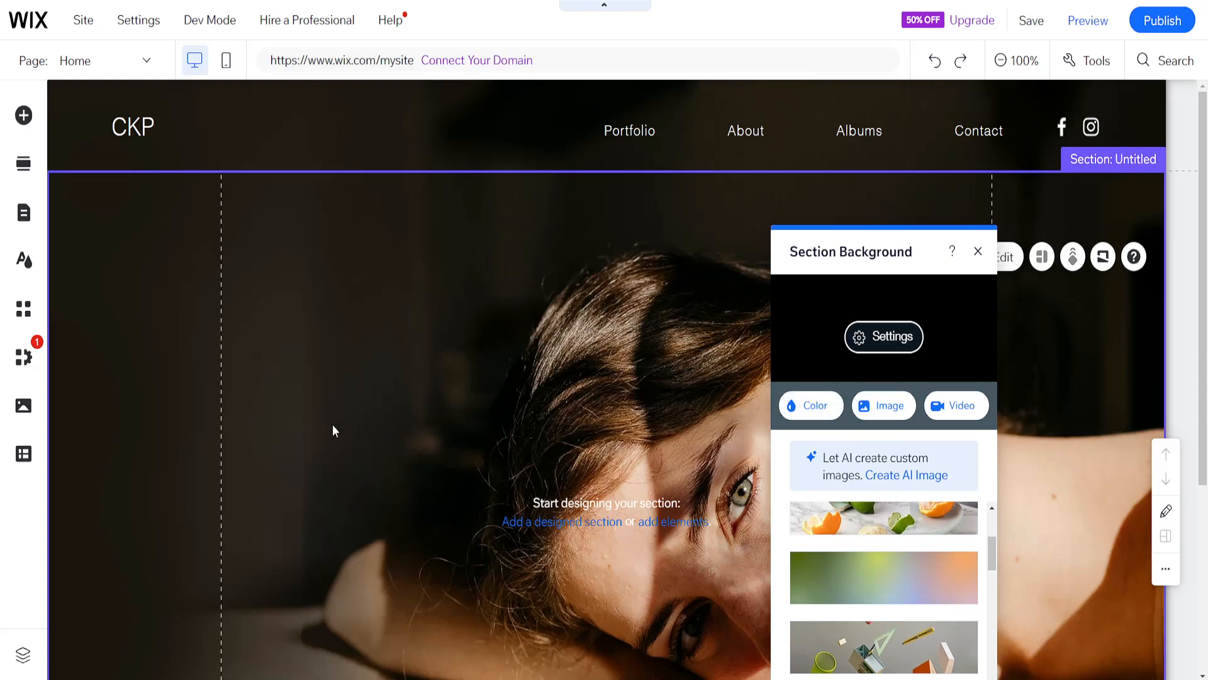
Step: Upload the image 999154 from the computer's Desktop and apply it as the section background
left_click(352, 661)
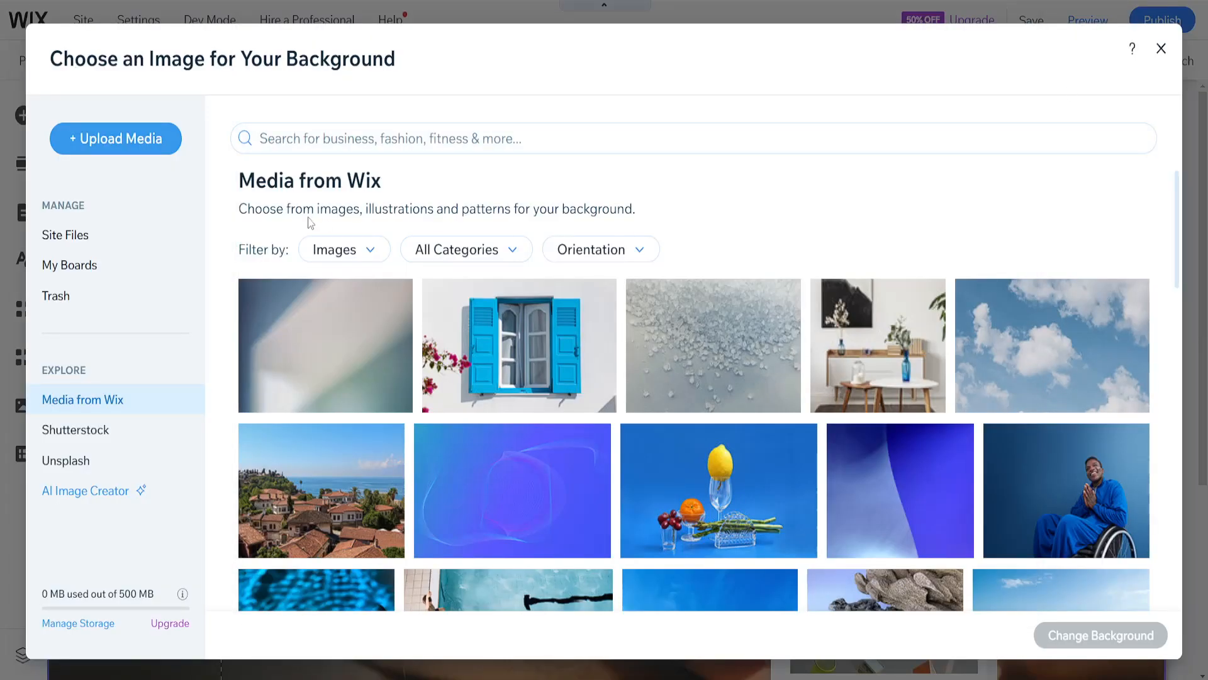
left_click(134, 158)
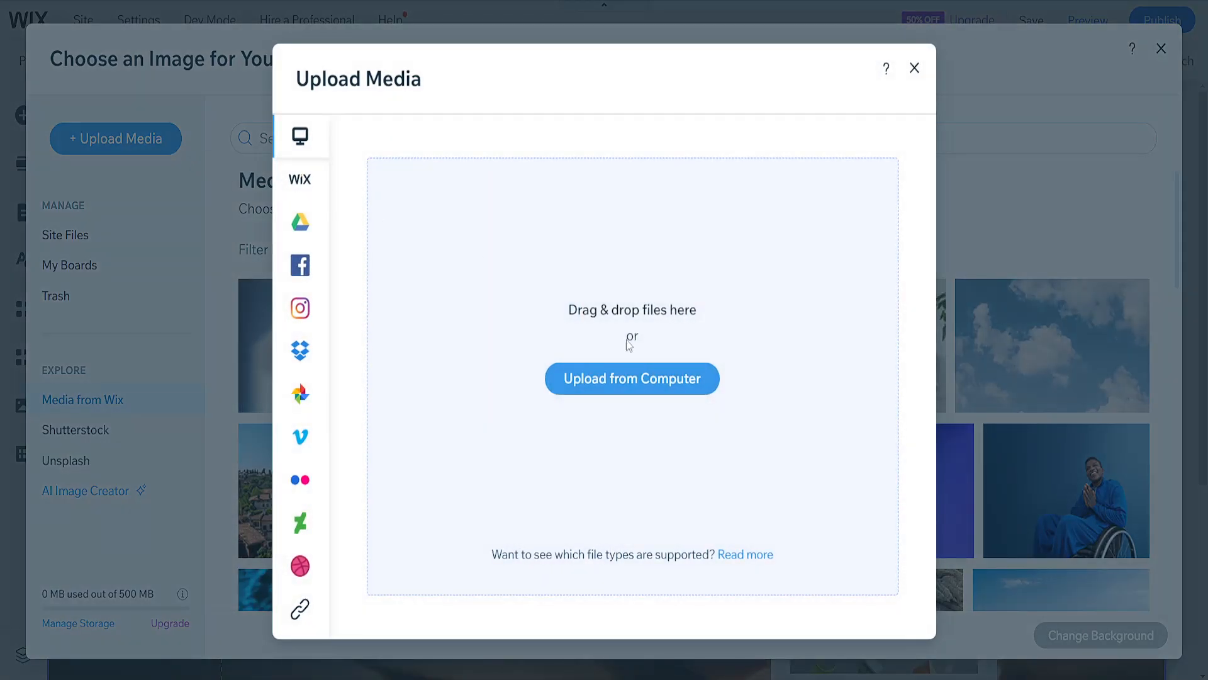
left_click(671, 240)
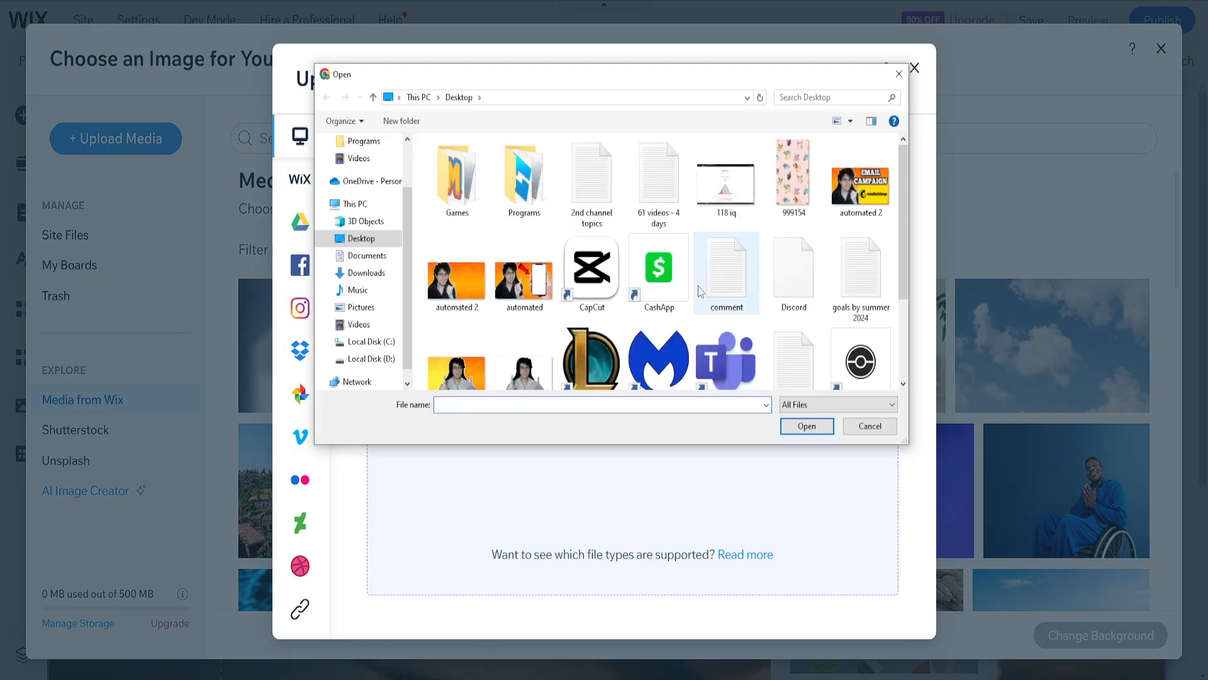
double_click(794, 172)
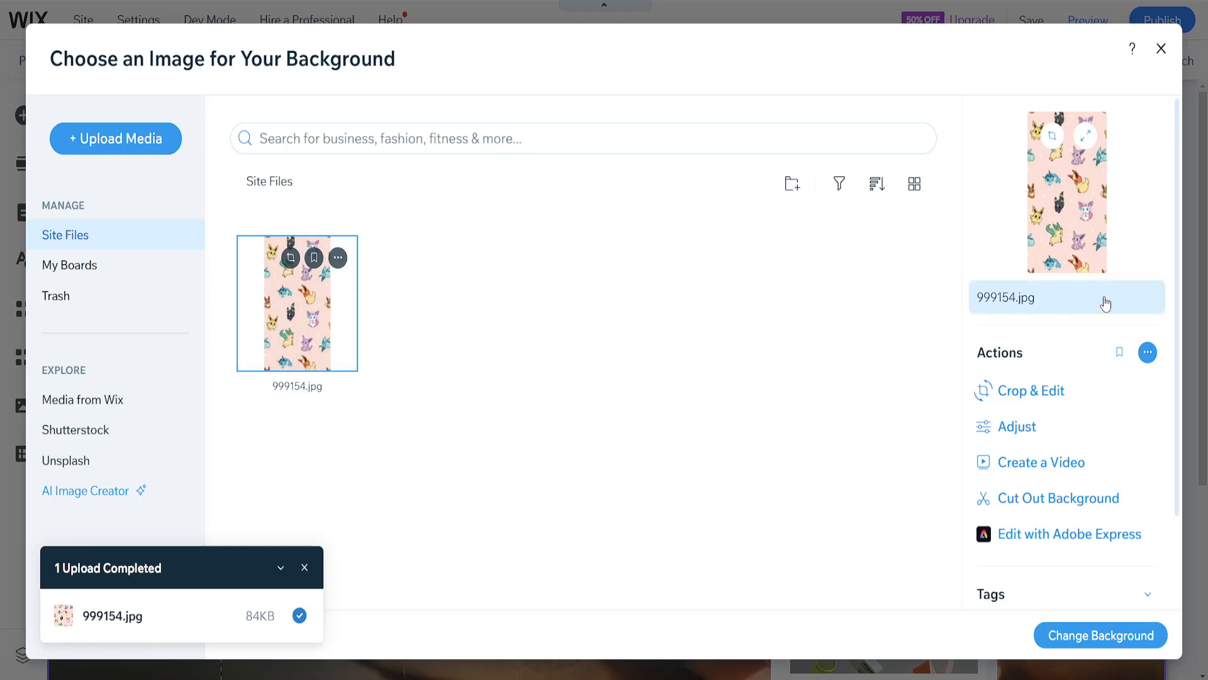
left_click(1107, 639)
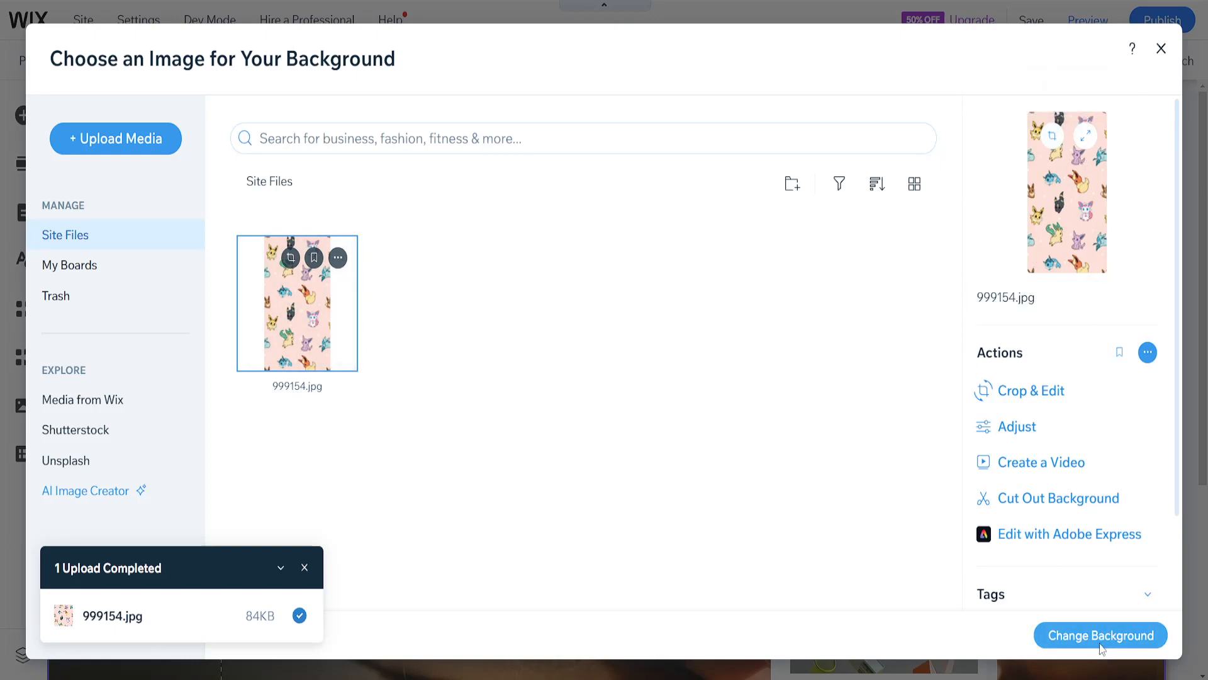
scroll(1066, 397, "down", 6)
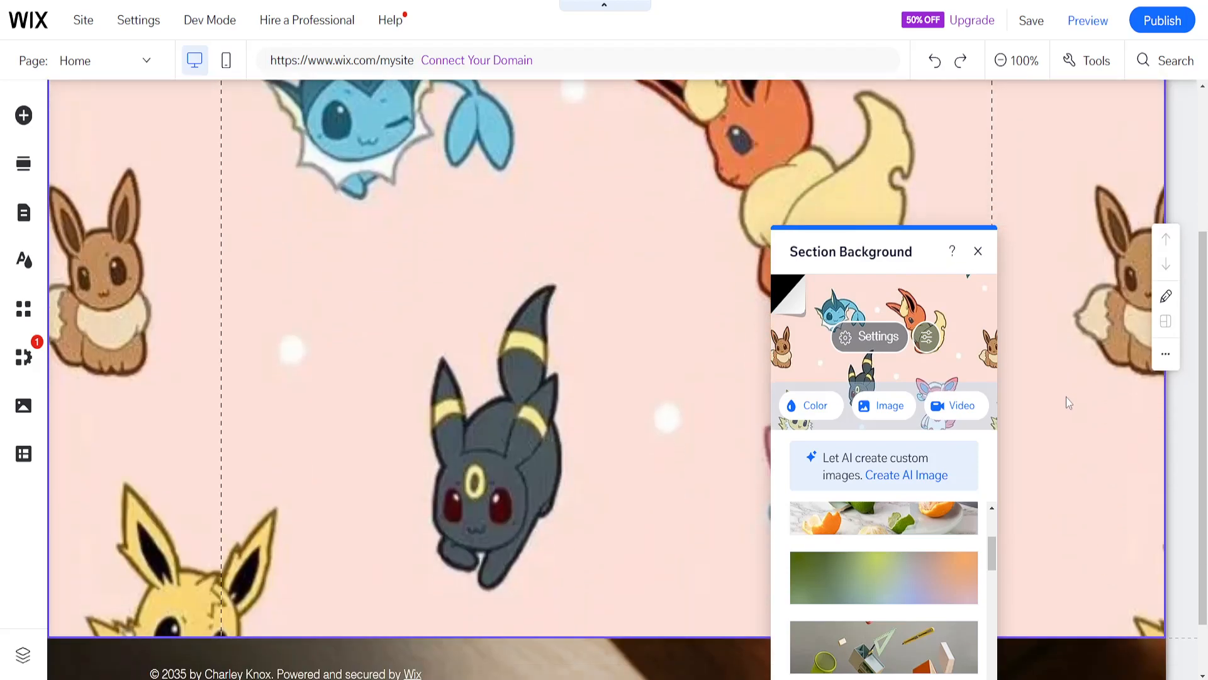
scroll(1066, 398, "up", 6)
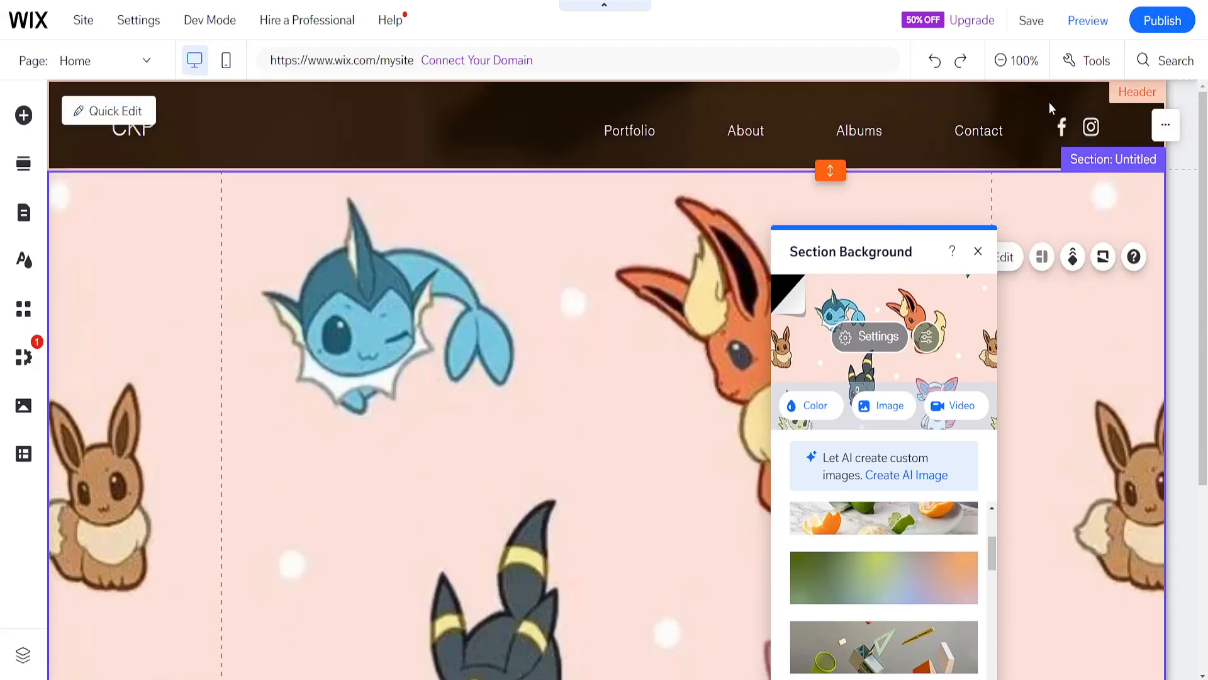
Step: Upload the image "he like me fr.png" from the computer and add it to the page
left_click(1016, 60)
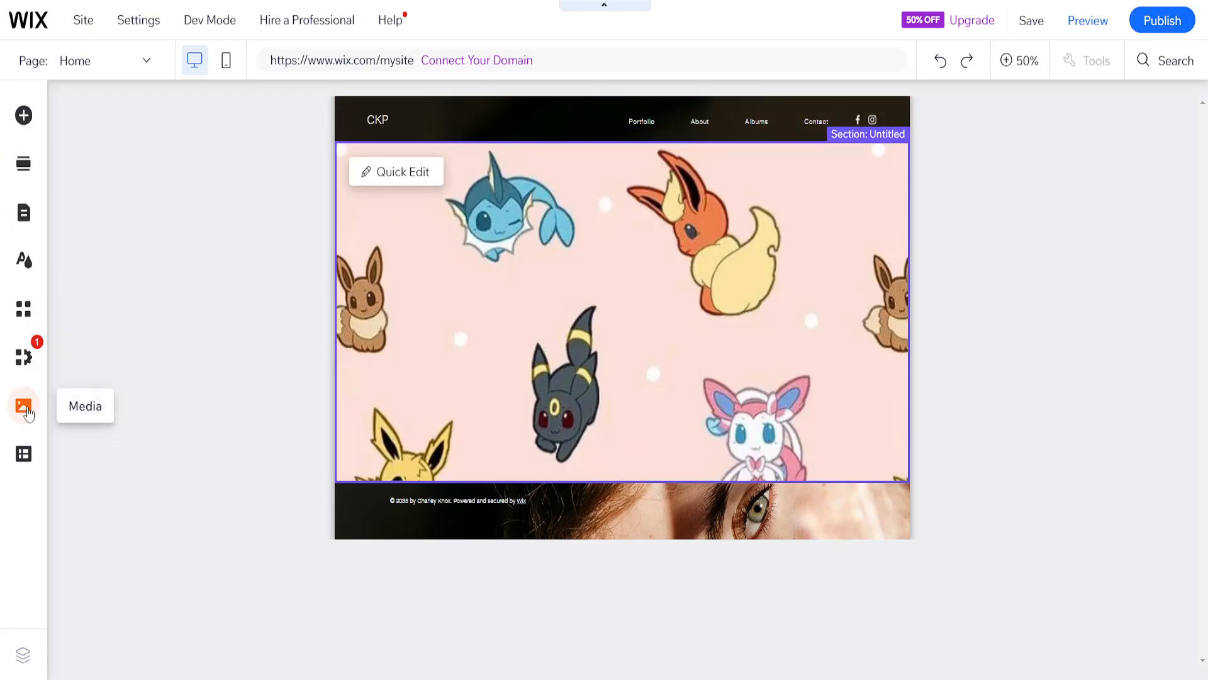
left_click(24, 406)
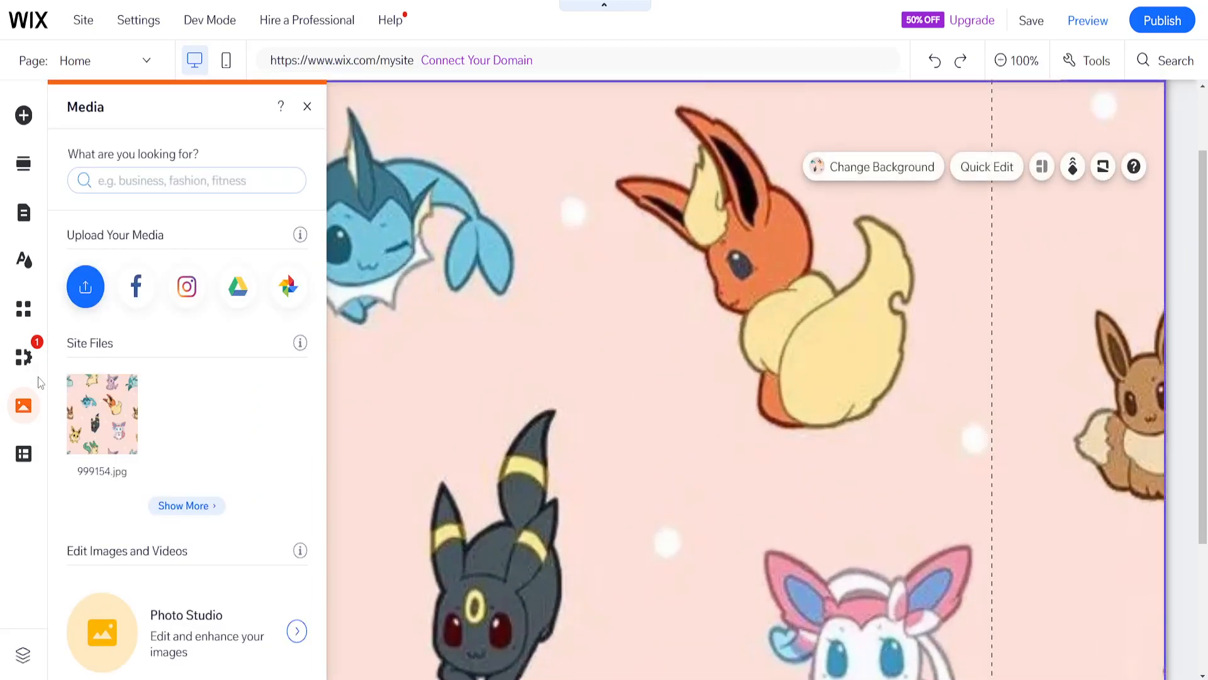
left_click(88, 286)
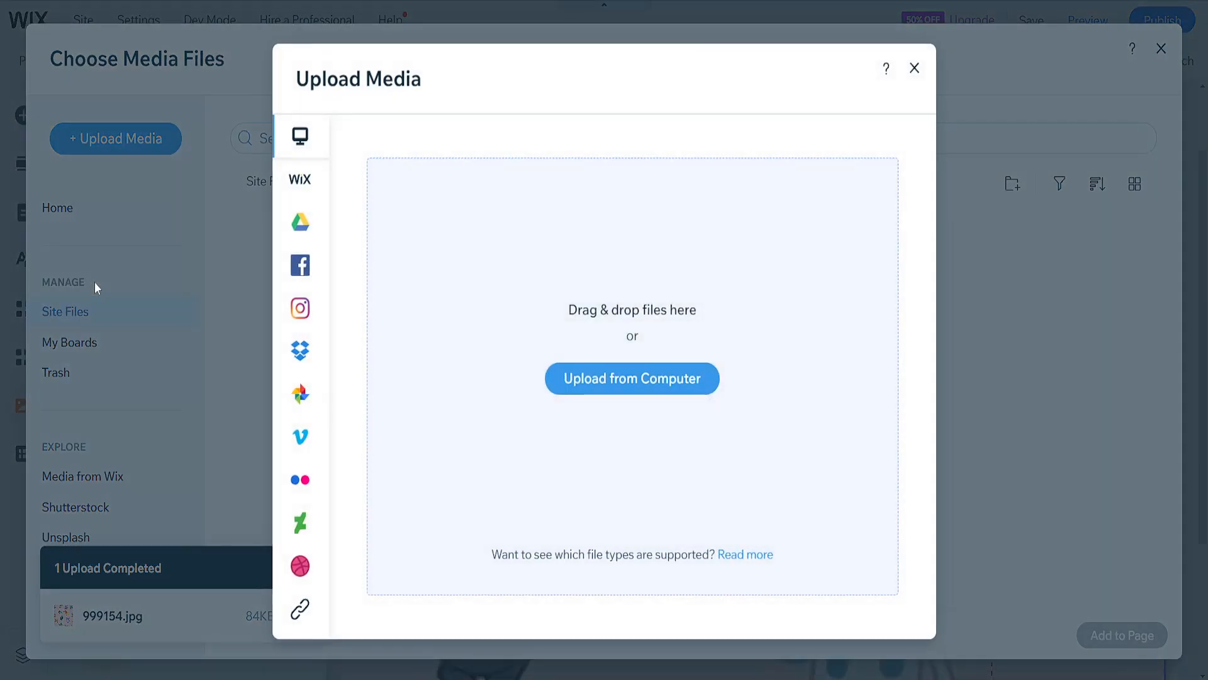
left_click(641, 390)
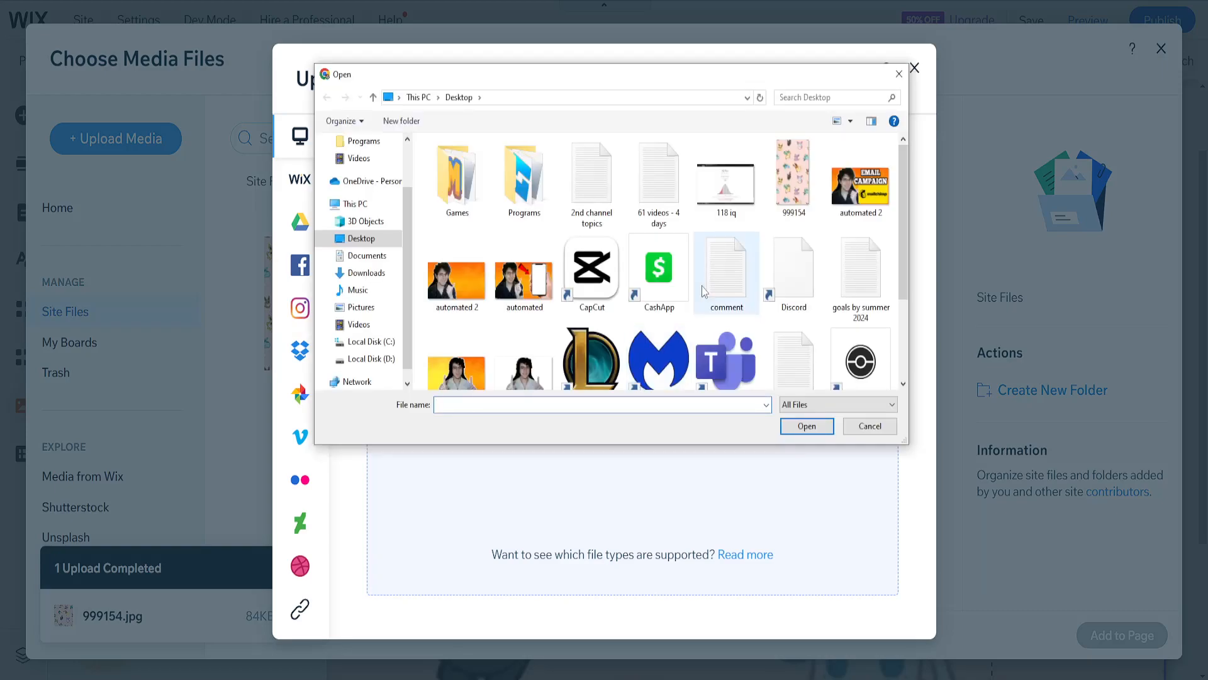
double_click(536, 360)
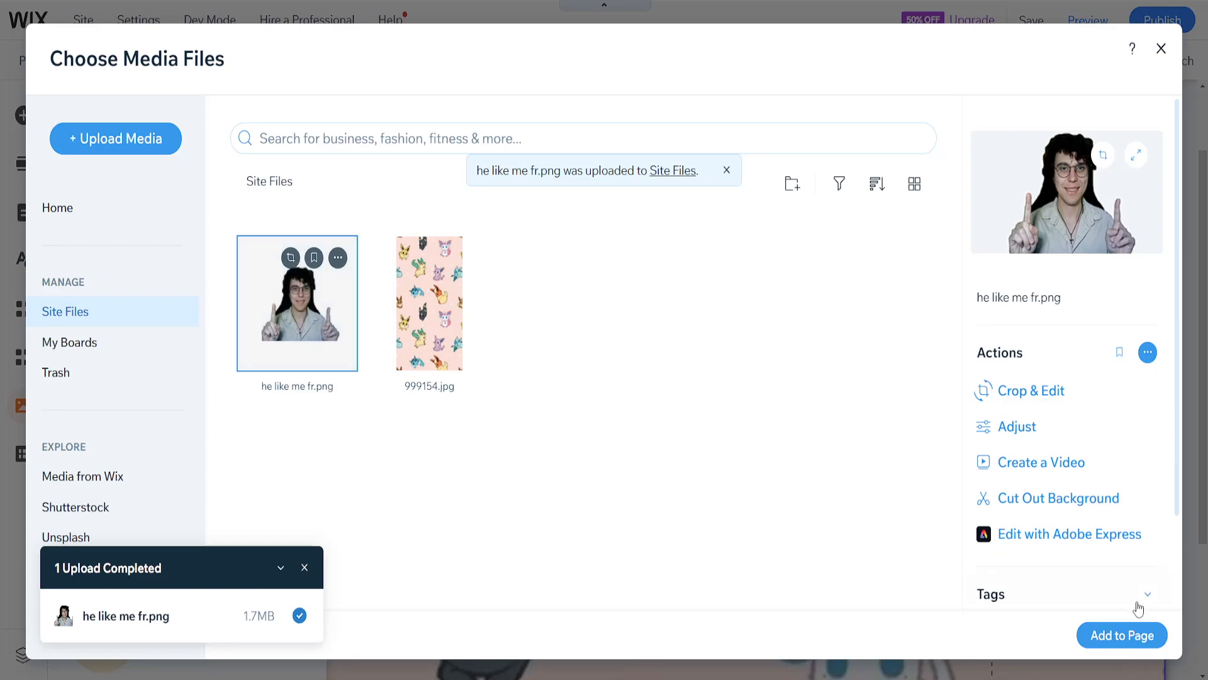
left_click(1104, 634)
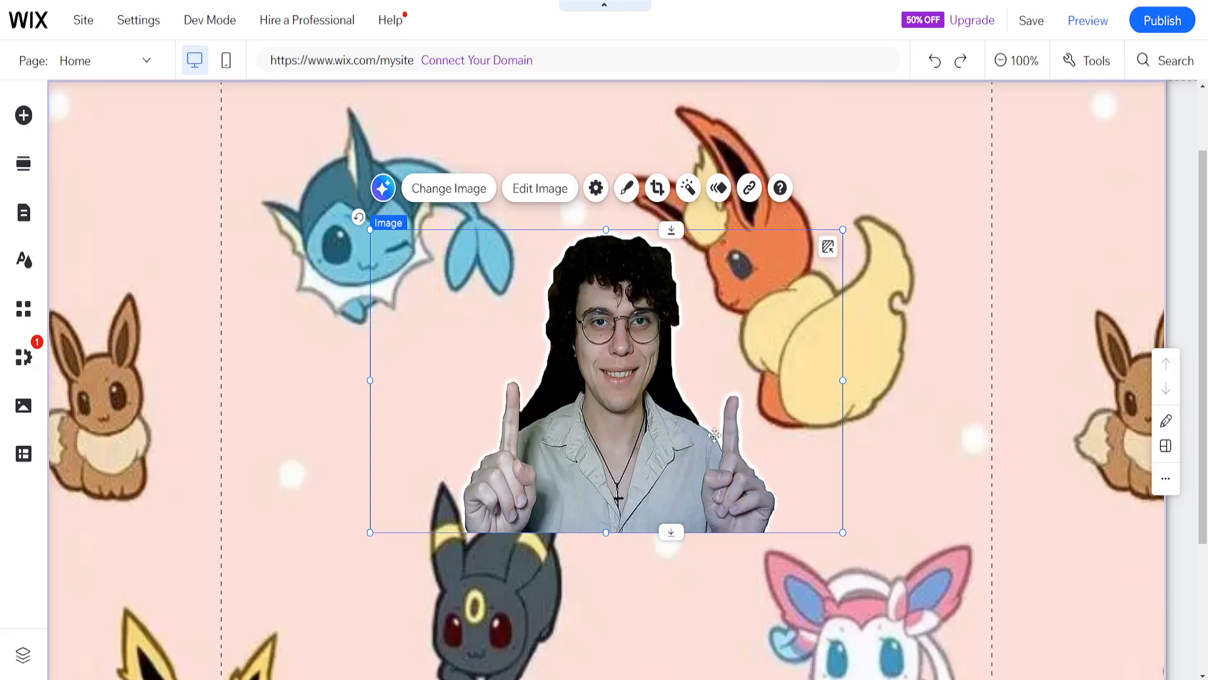
Step: Enlarge the added portrait image and move it down to the lower edge of the patterned section
left_click(1020, 62)
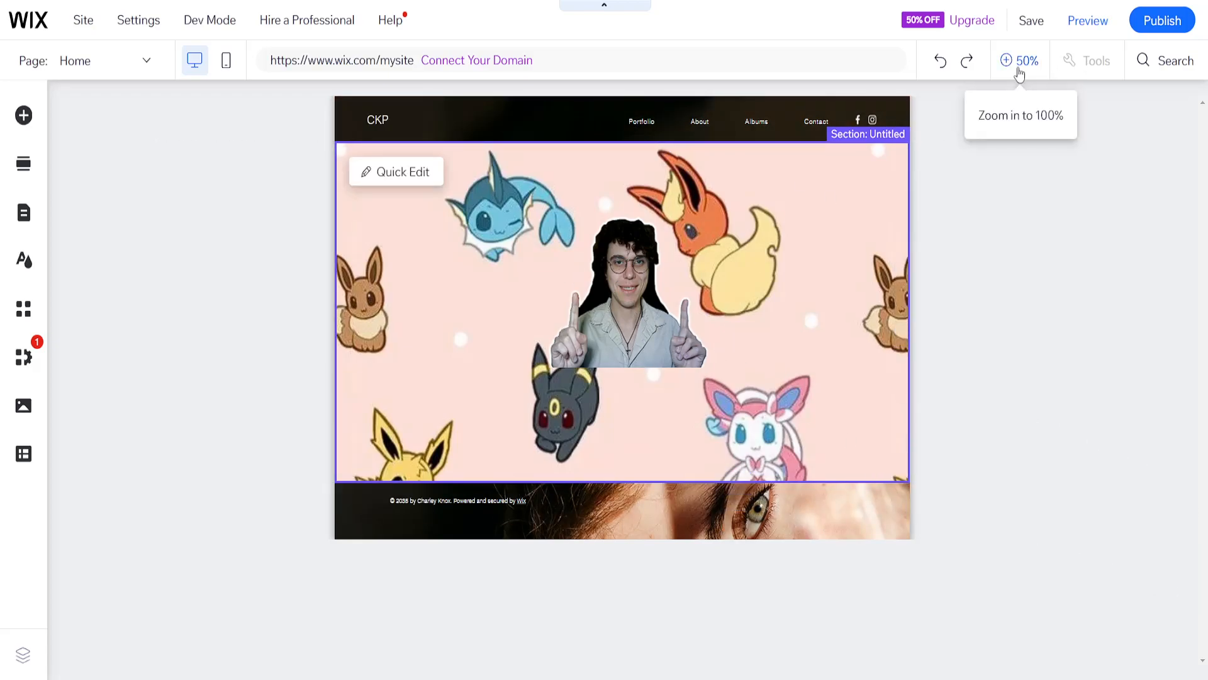
left_click(1018, 60)
left_click(630, 374)
left_click_drag(642, 403, 402, 447)
left_click_drag(601, 268, 806, 93)
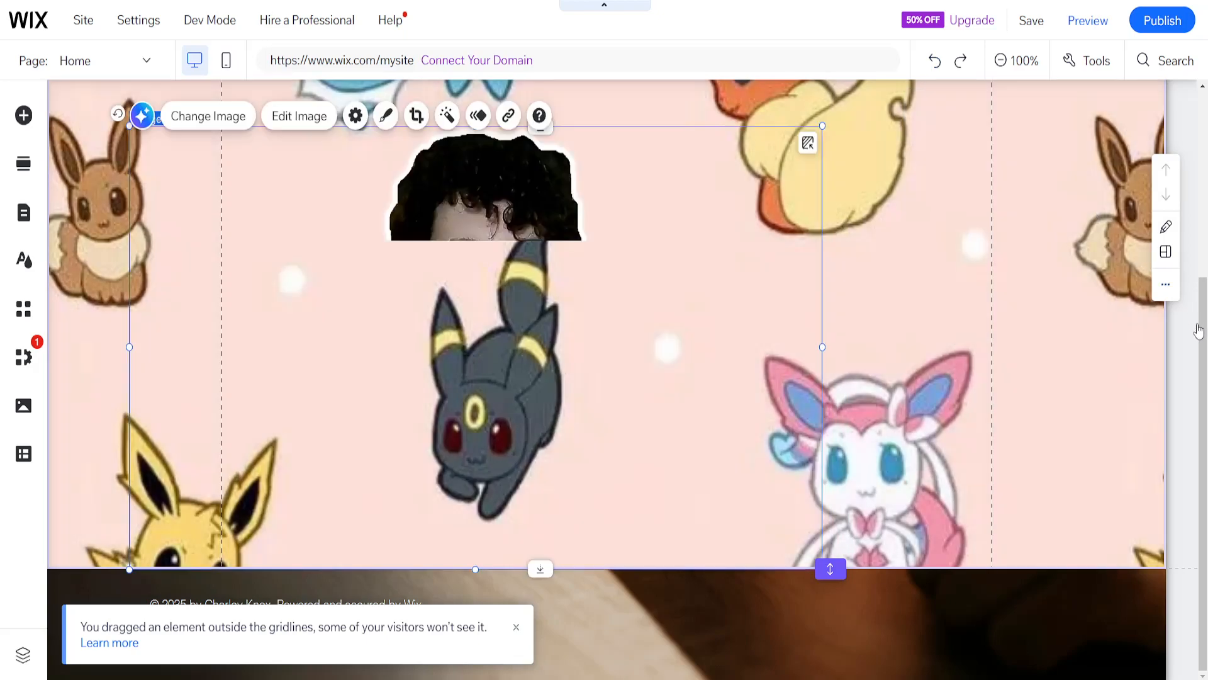
left_click(1019, 61)
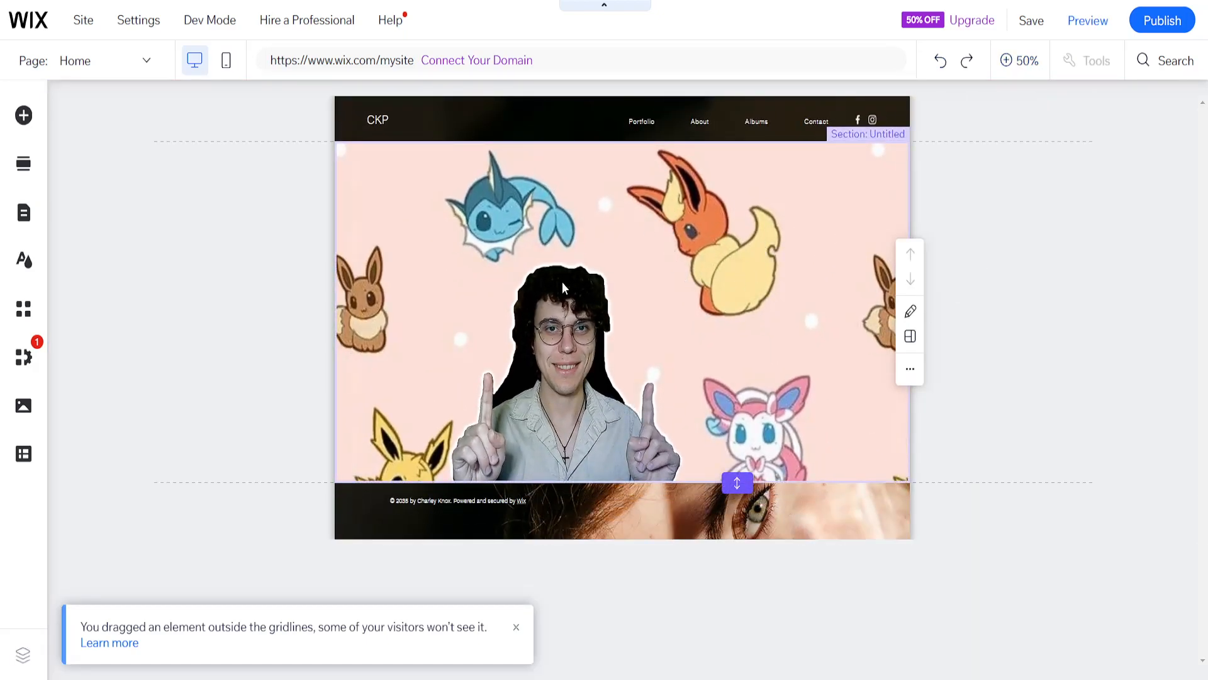
Step: Browse the text element categories and add a Heading 1 themed text to the upper part of the patterned section
left_click(25, 117)
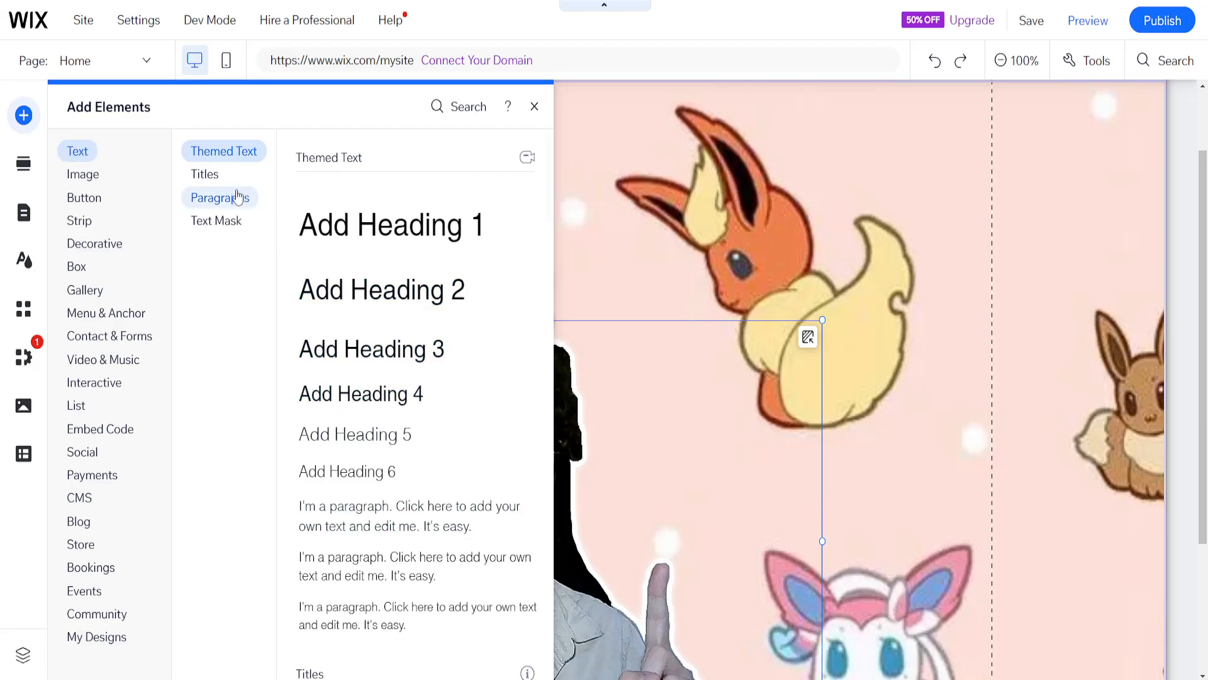
left_click(200, 175)
left_click(212, 220)
left_click(207, 173)
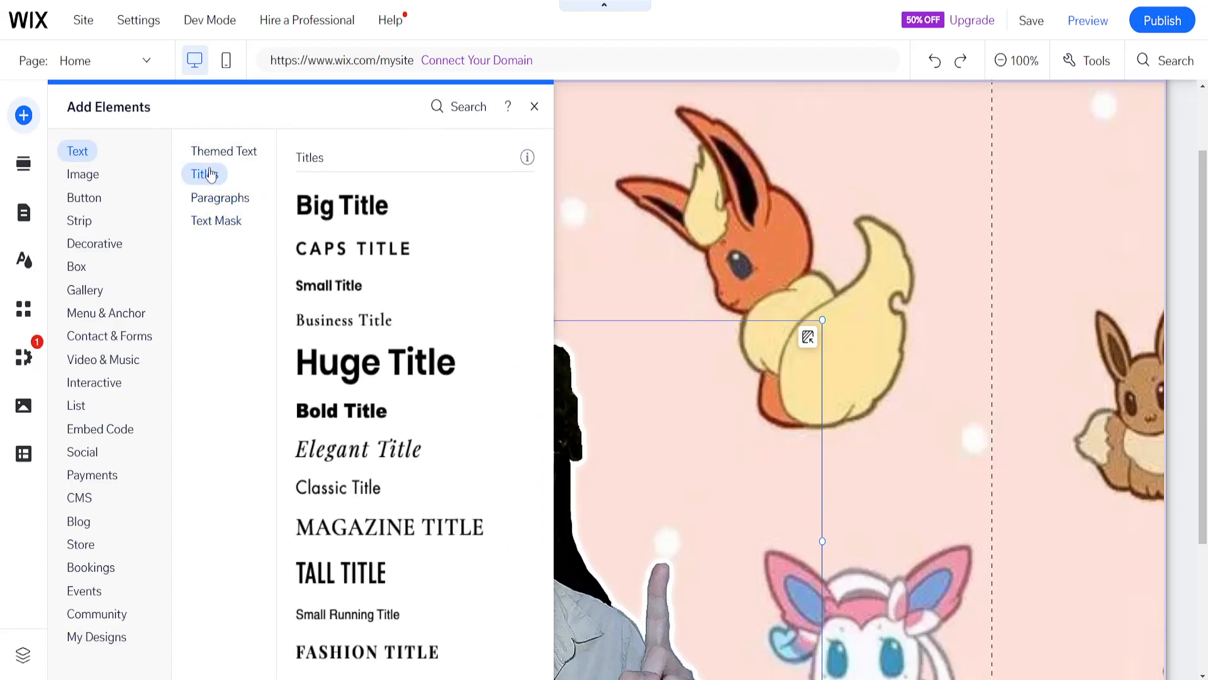
left_click(219, 218)
left_click(220, 200)
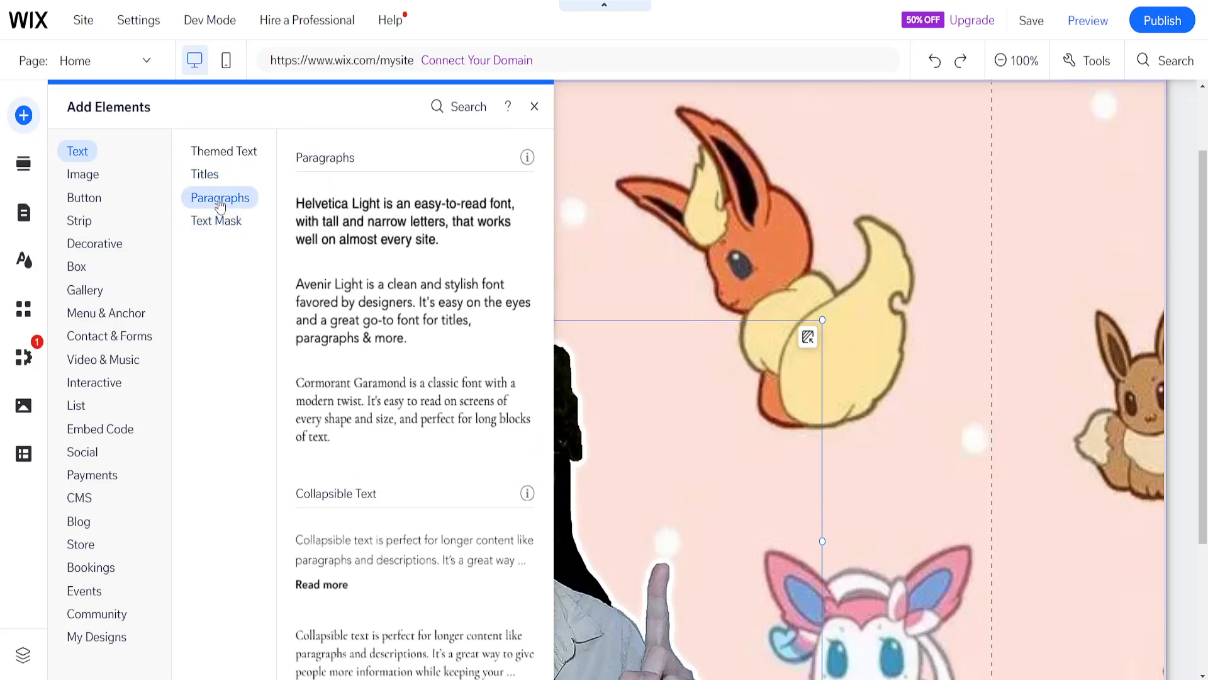
left_click(214, 155)
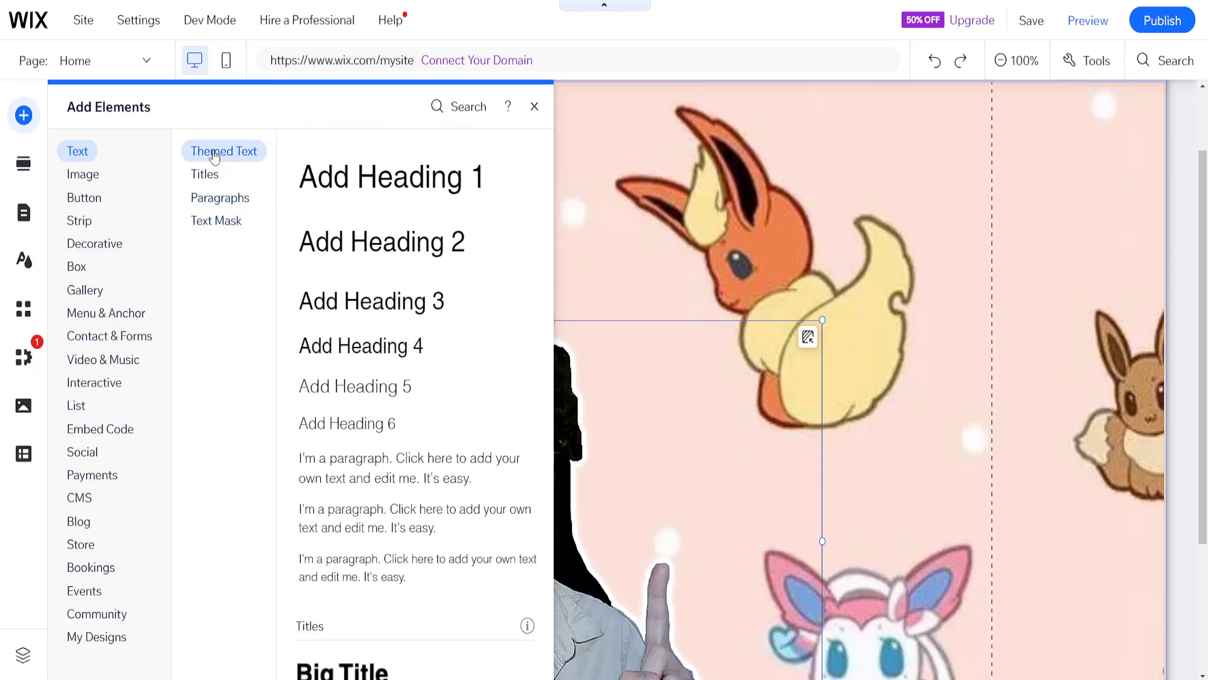
left_click_drag(396, 229, 760, 253)
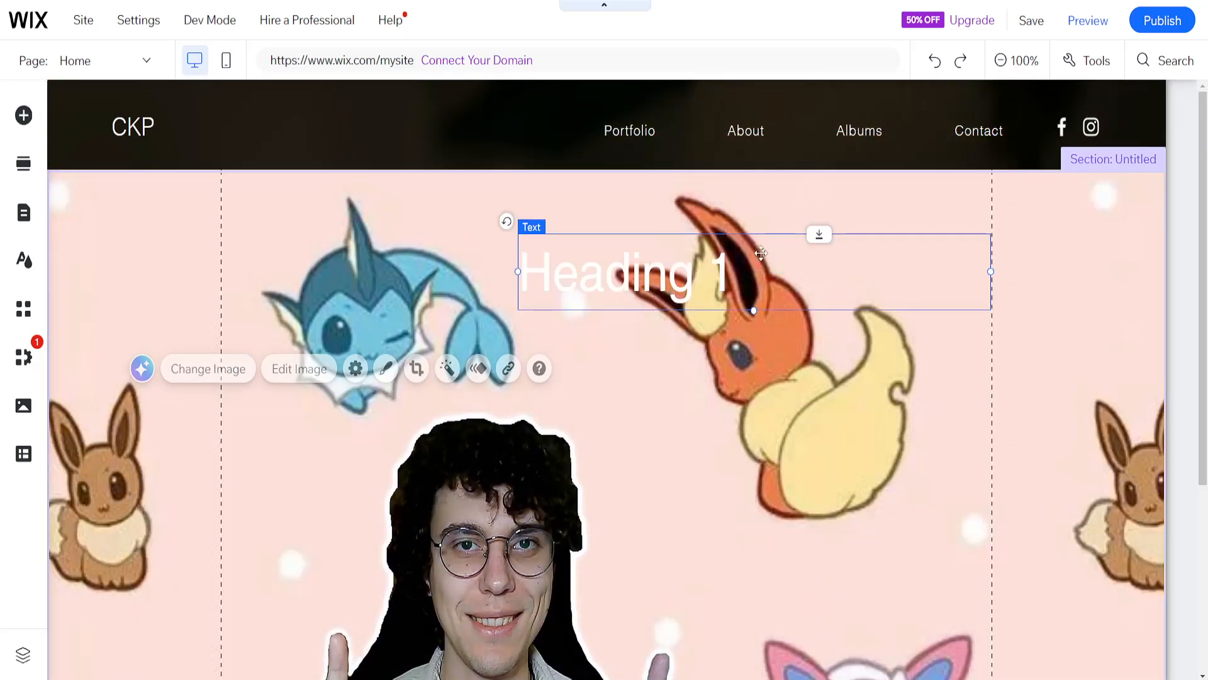
Step: Try several text colours on the new heading and set it to the red #FA2F3D
double_click(647, 270)
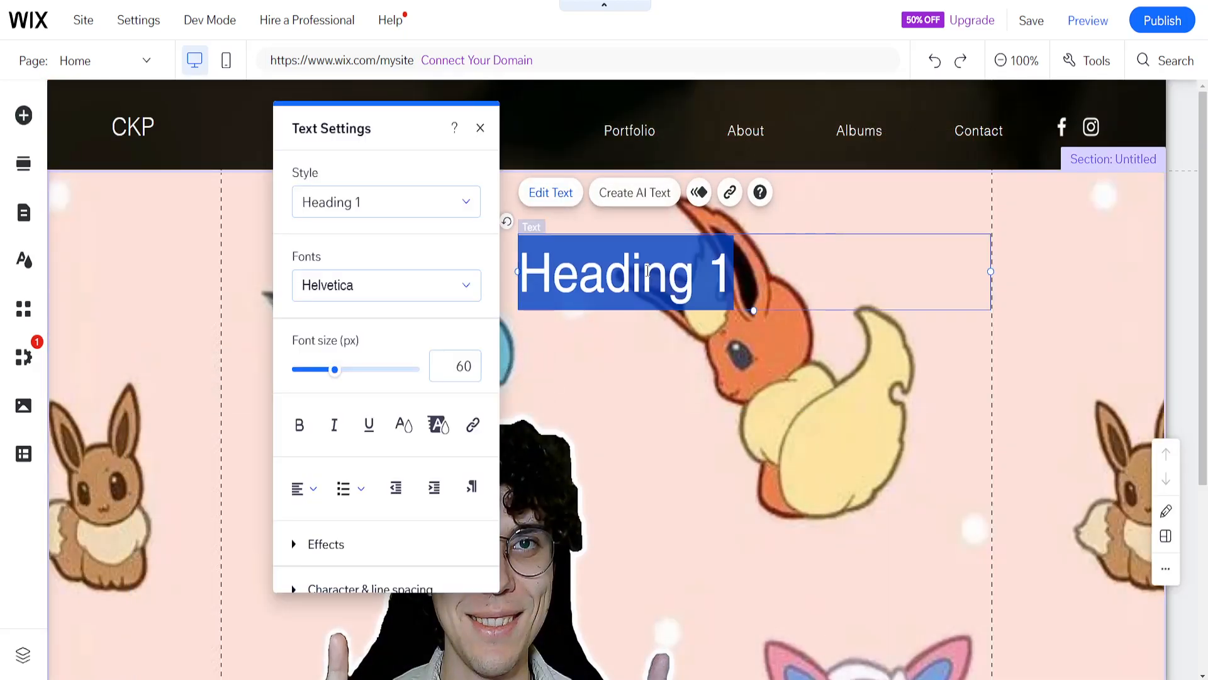
left_click(404, 425)
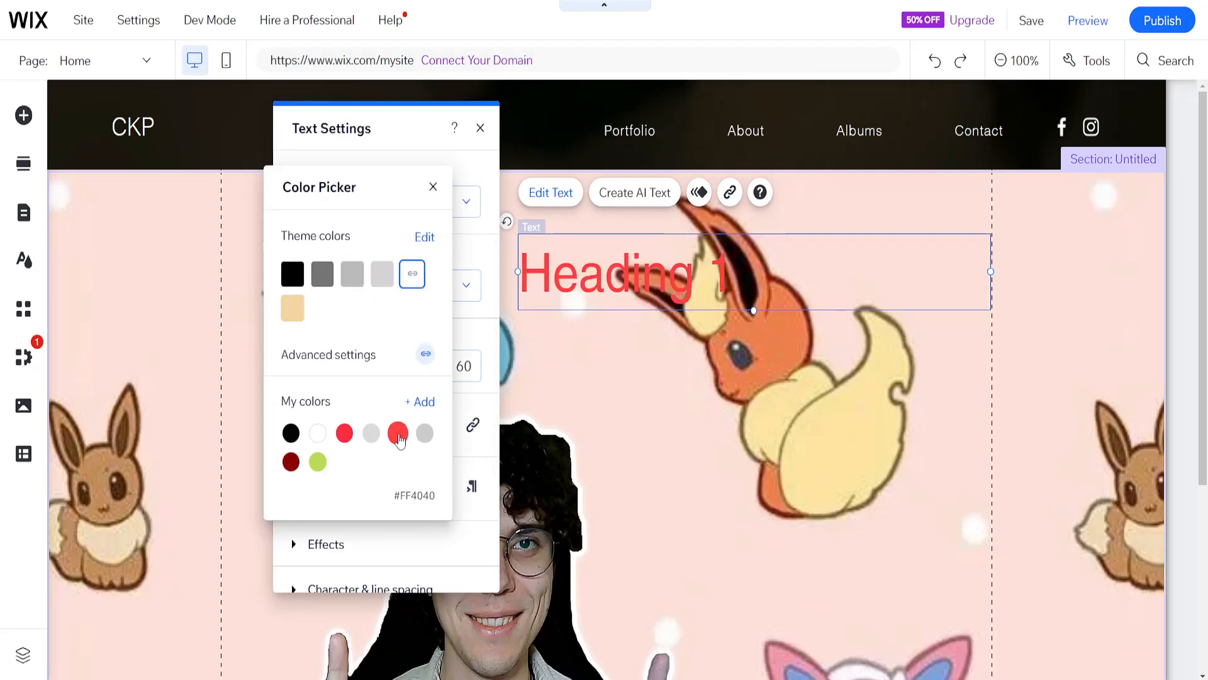
left_click(291, 462)
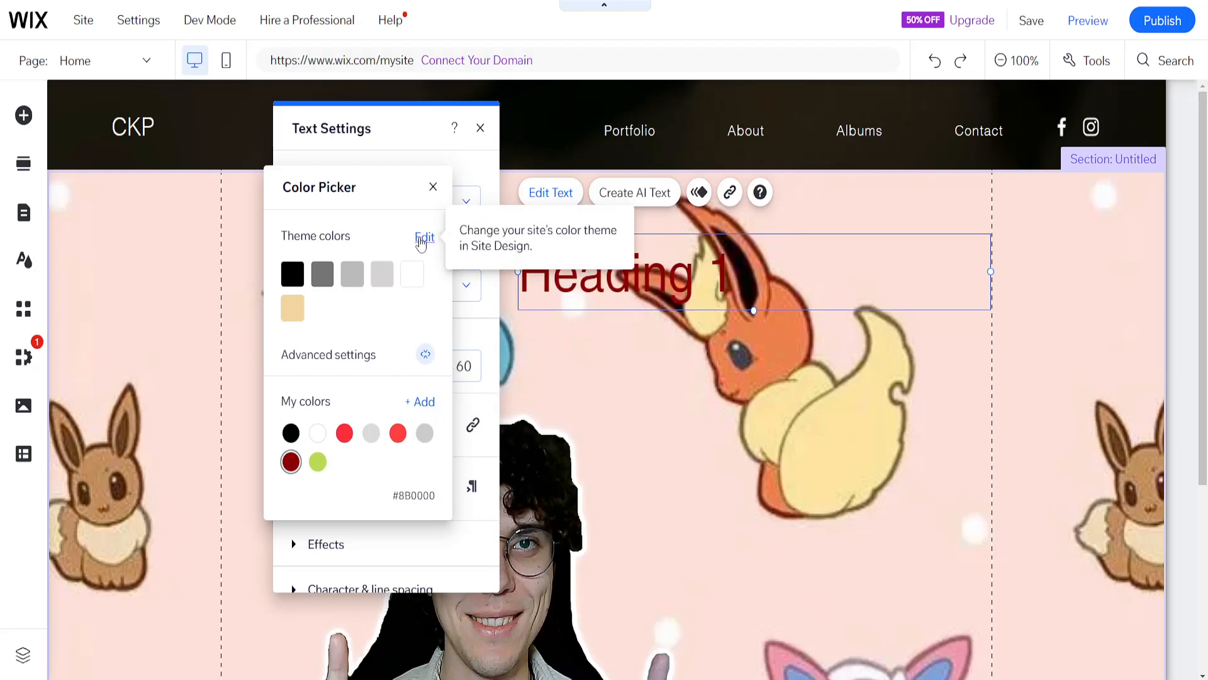
left_click(319, 284)
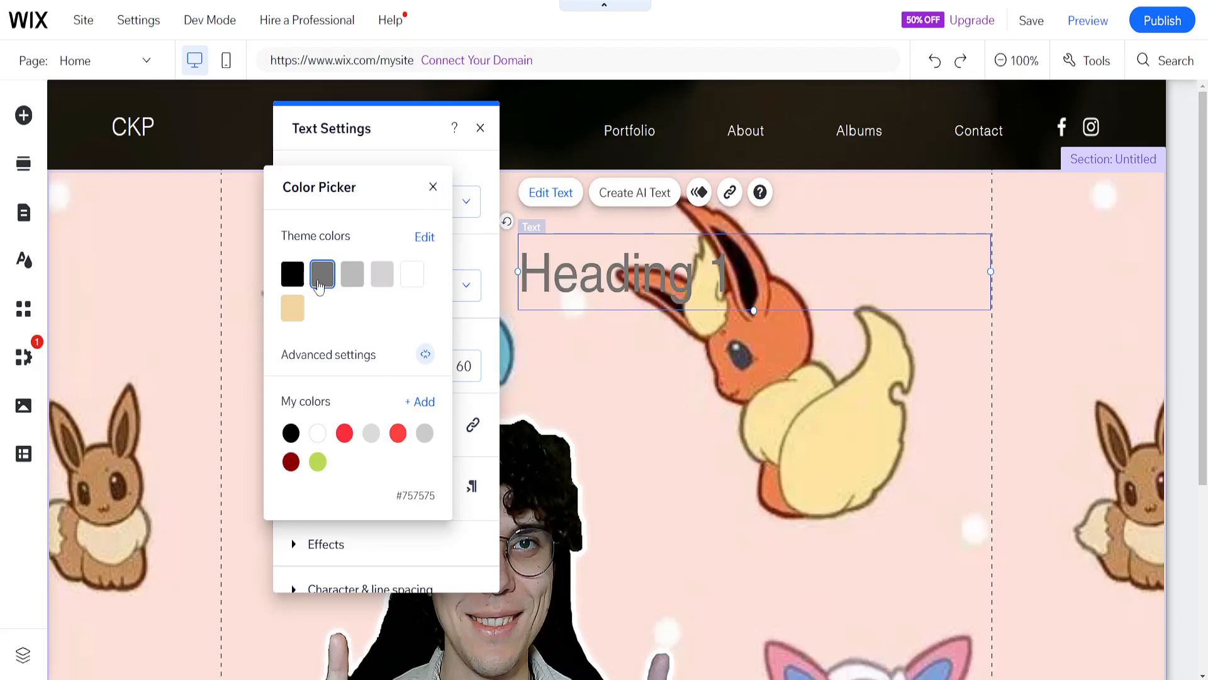
left_click(343, 433)
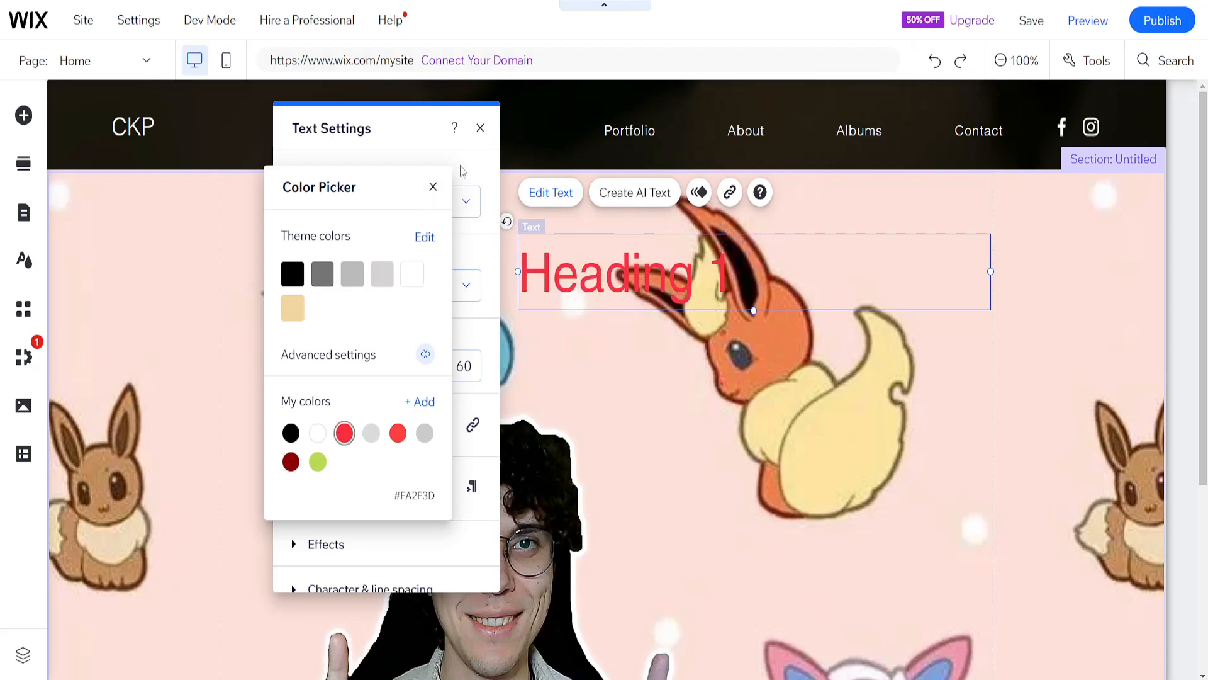
left_click(433, 188)
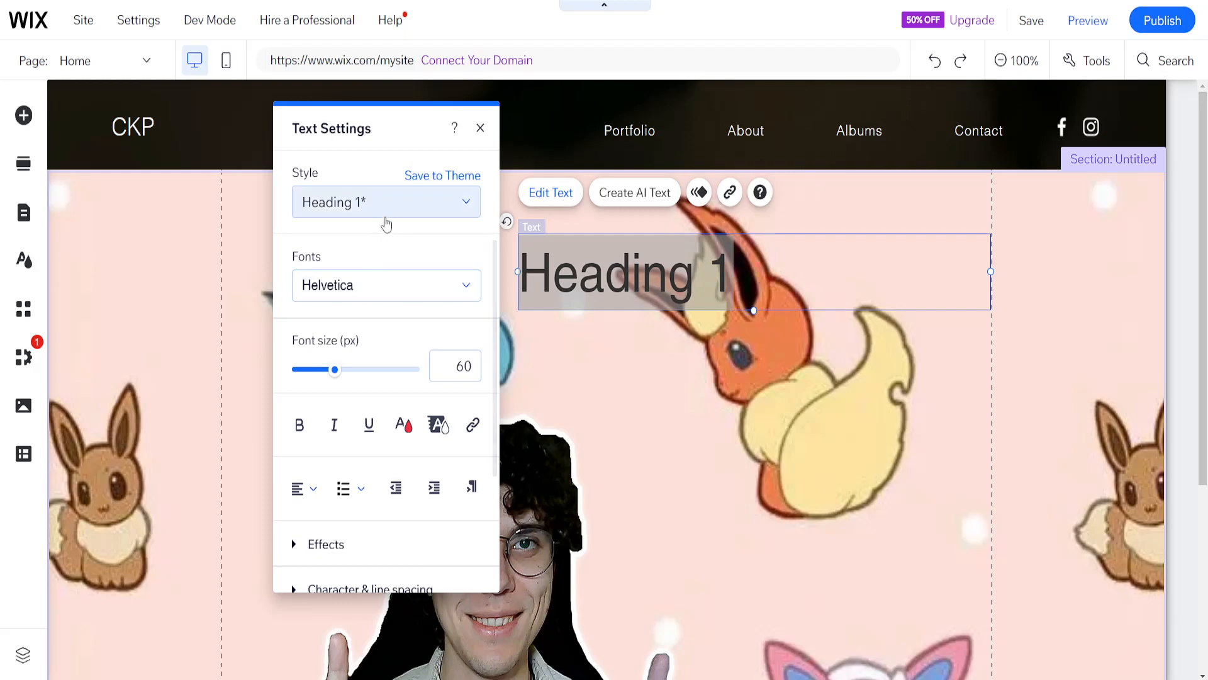
left_click(390, 213)
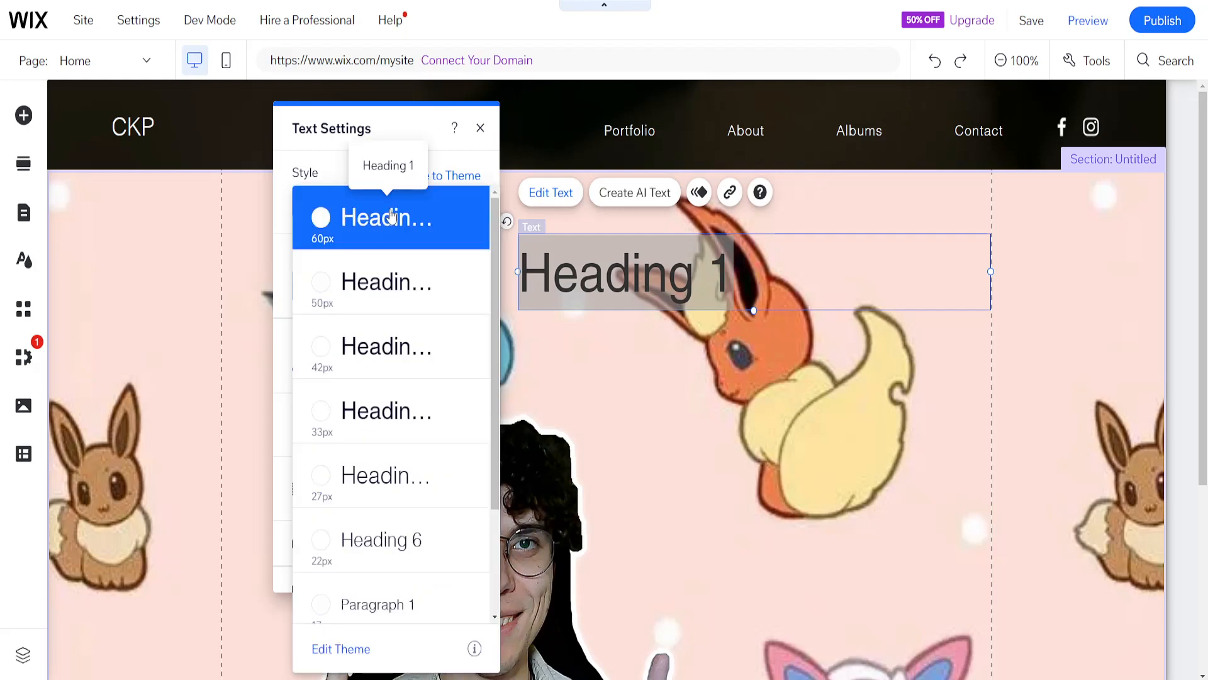
left_click(424, 216)
scroll(396, 340, "down", 3)
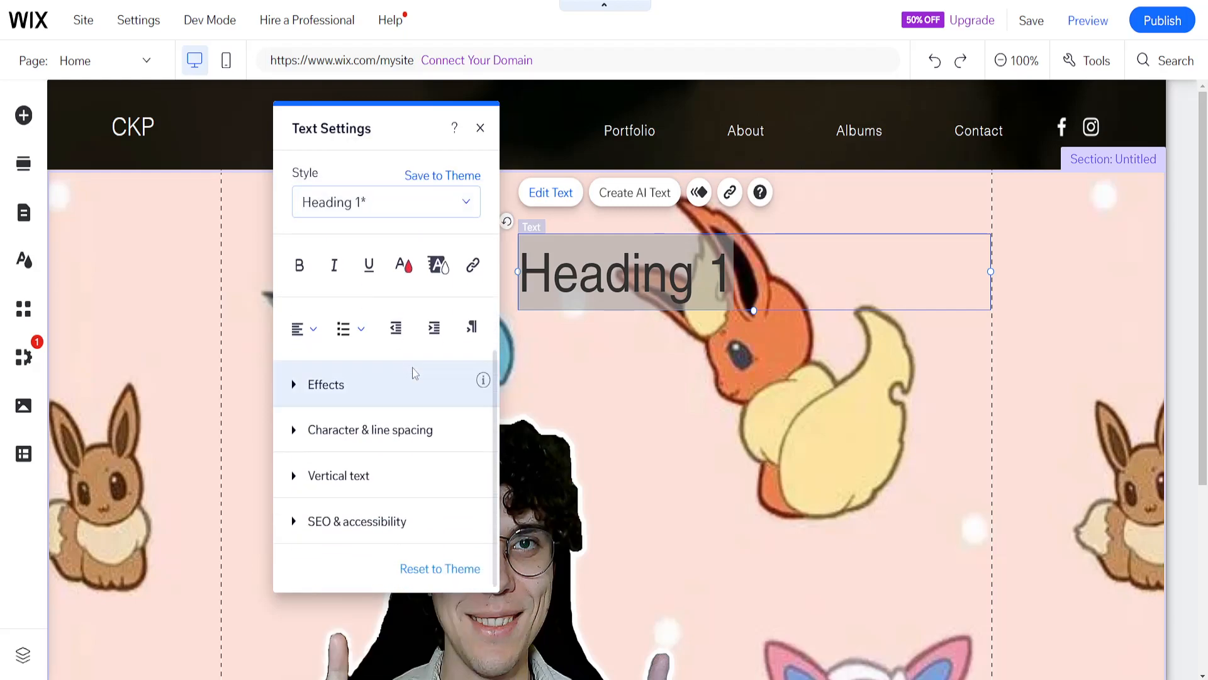
scroll(418, 202, "up", 3)
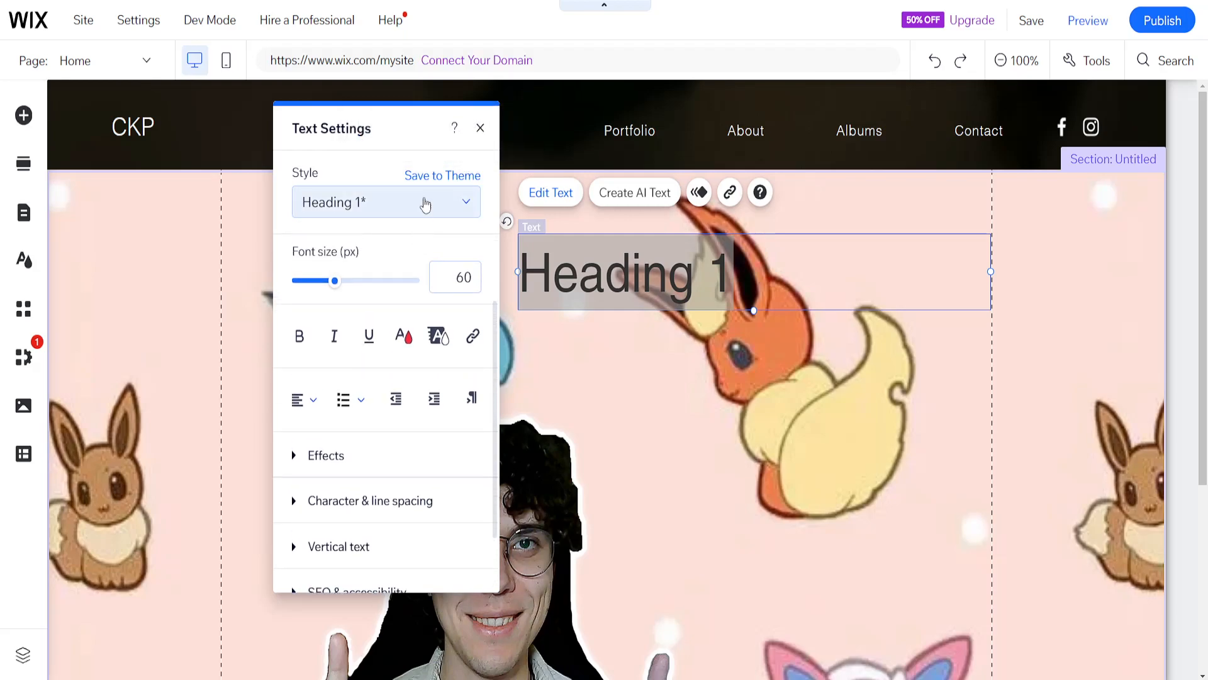
left_click(480, 128)
Step: Replace the heading's placeholder text with "Ned Help Content" and finish editing it
double_click(661, 275)
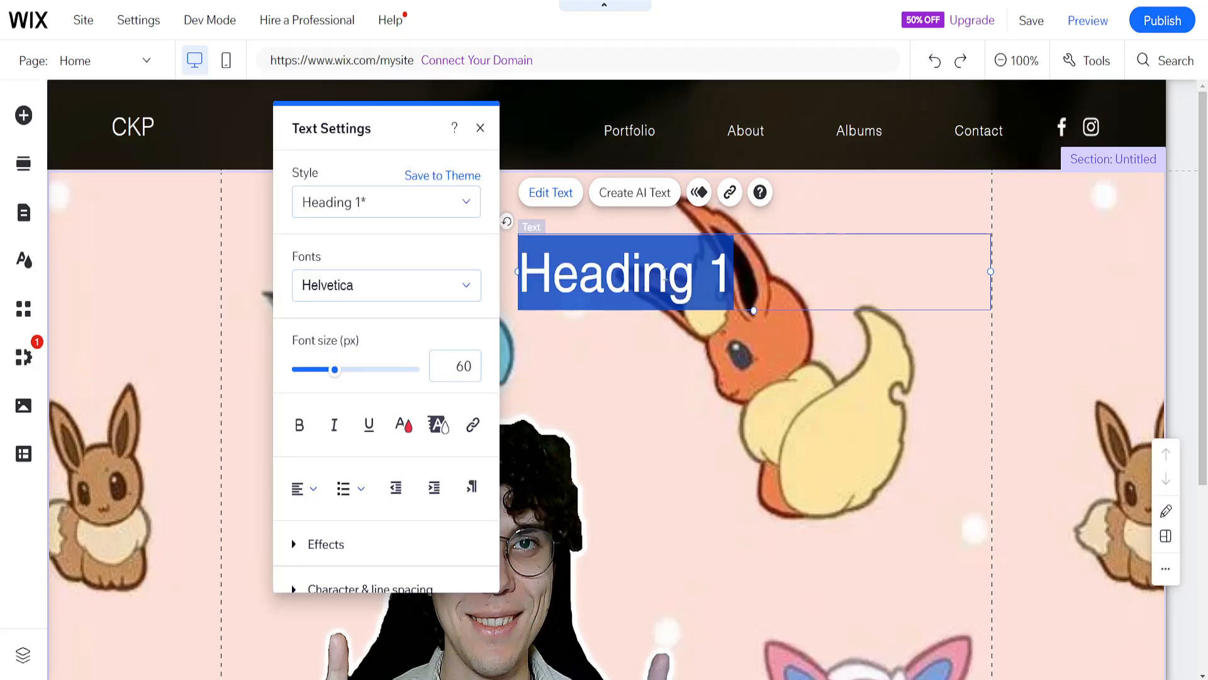
left_click_drag(733, 273, 518, 275)
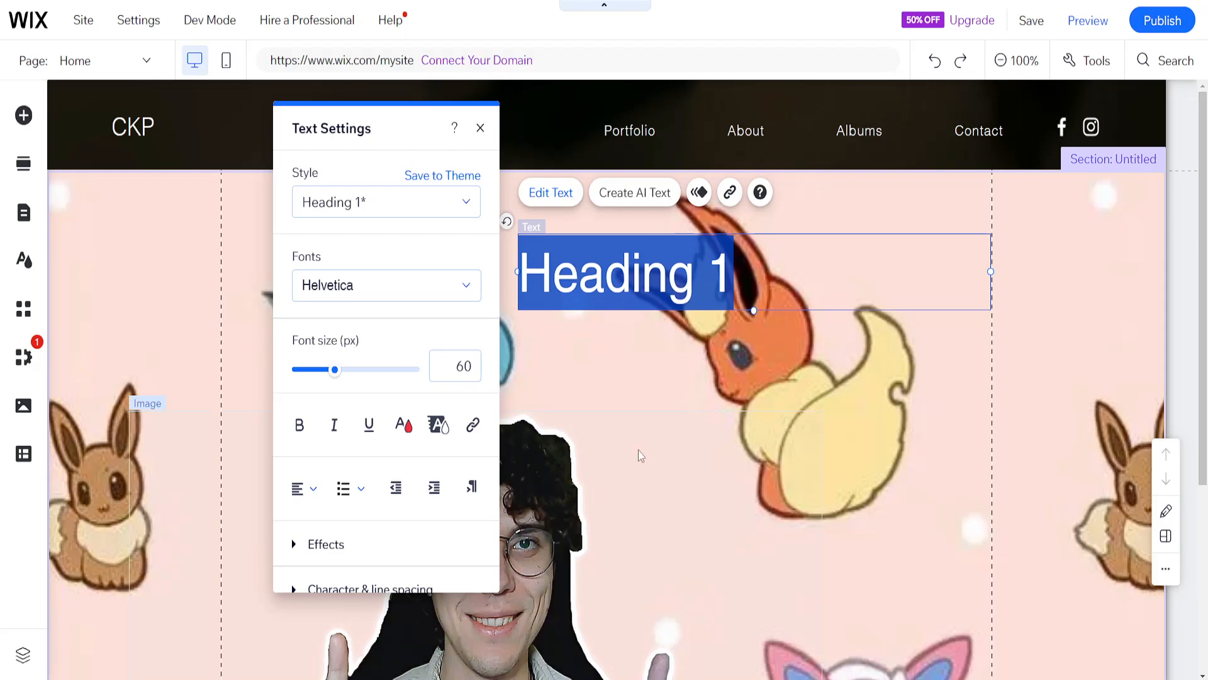
type("N")
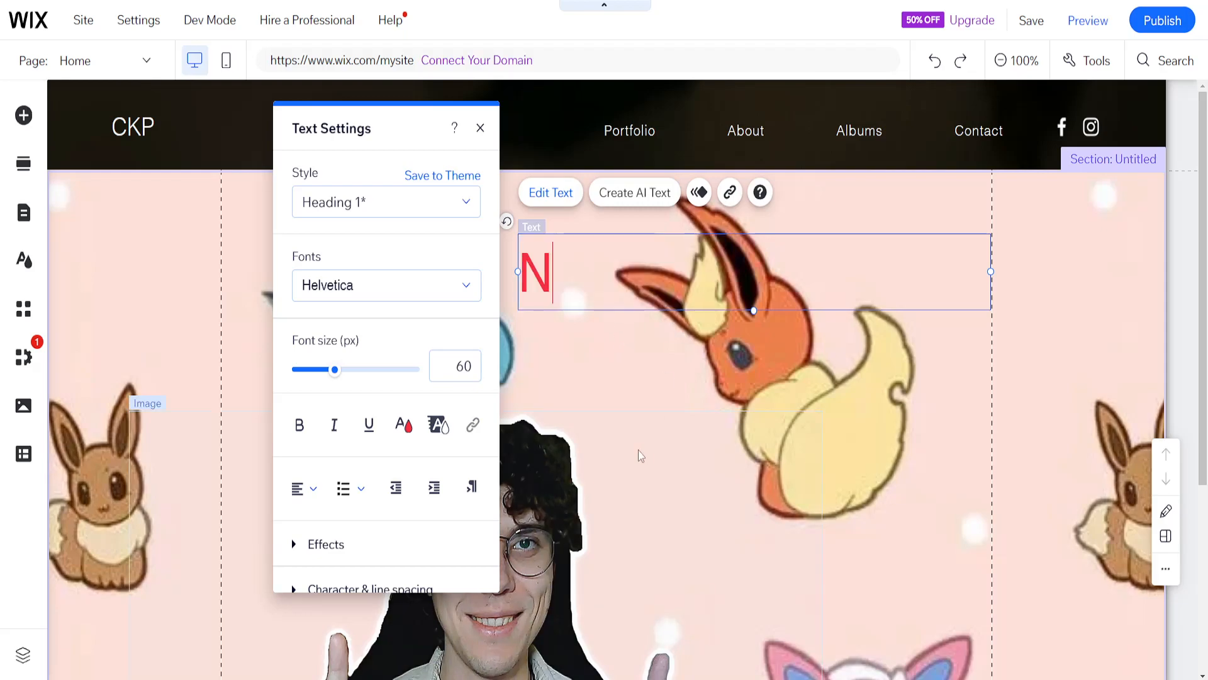
type("ed Help ")
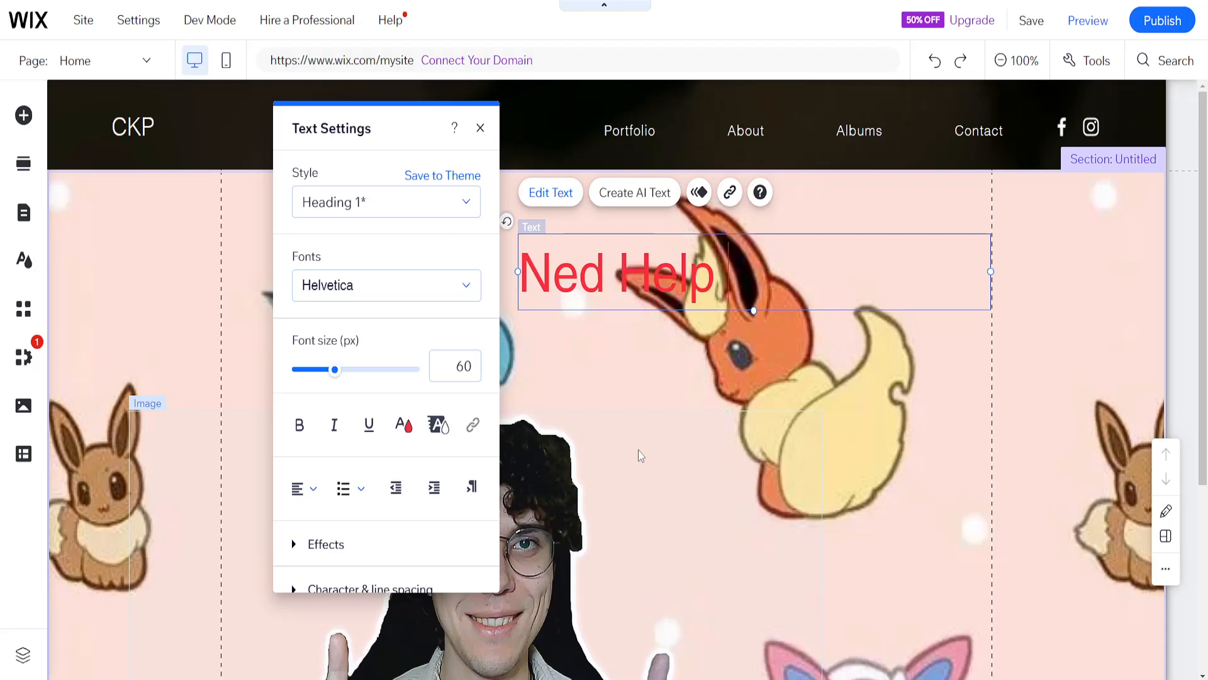
type("Content")
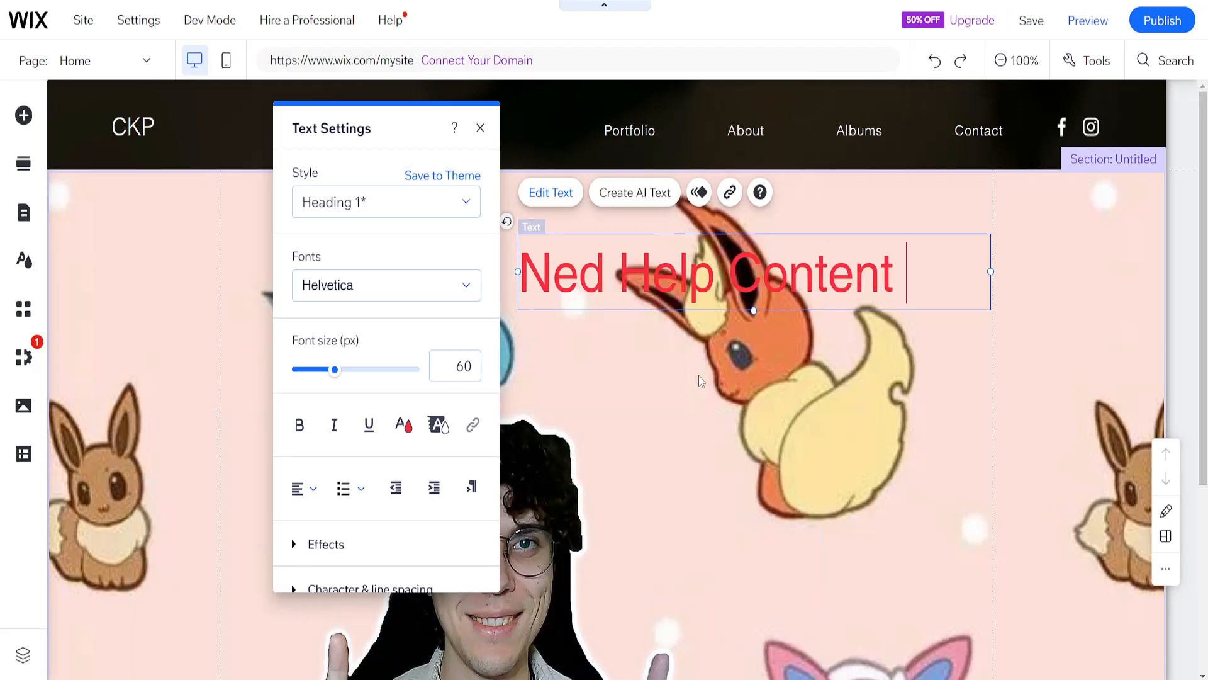
left_click(480, 129)
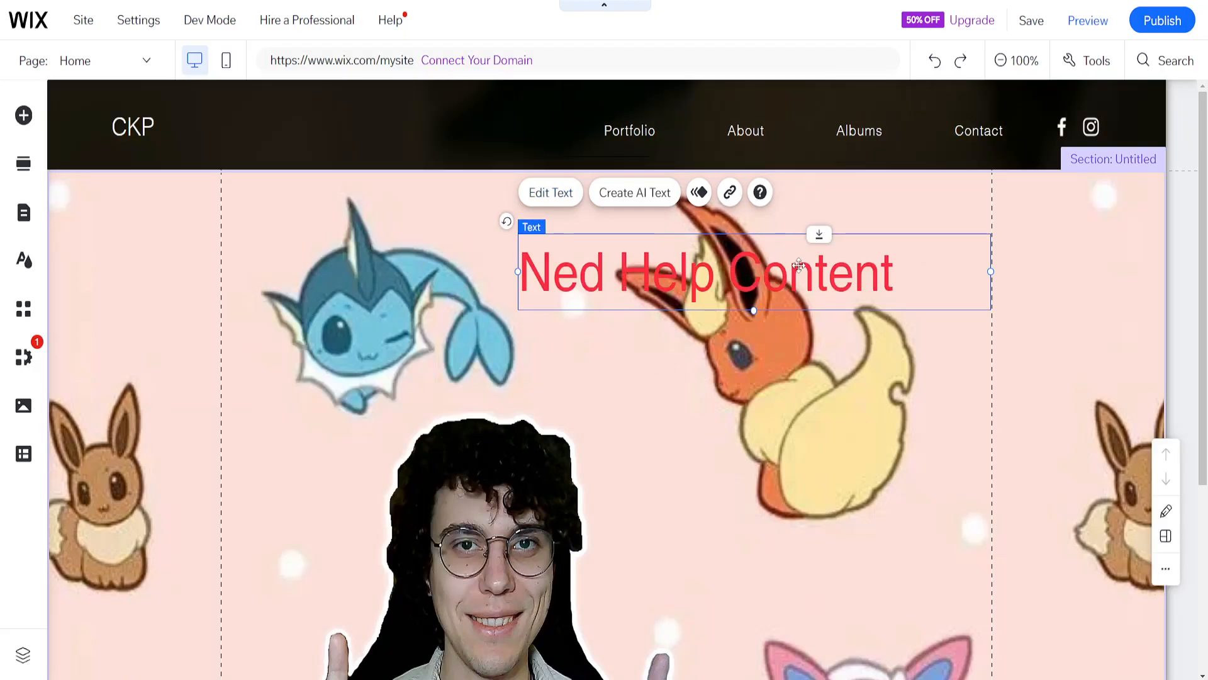
Step: Move the heading down beside the portrait's head and narrow its text box to fit the words on one line
left_click_drag(796, 291, 794, 498)
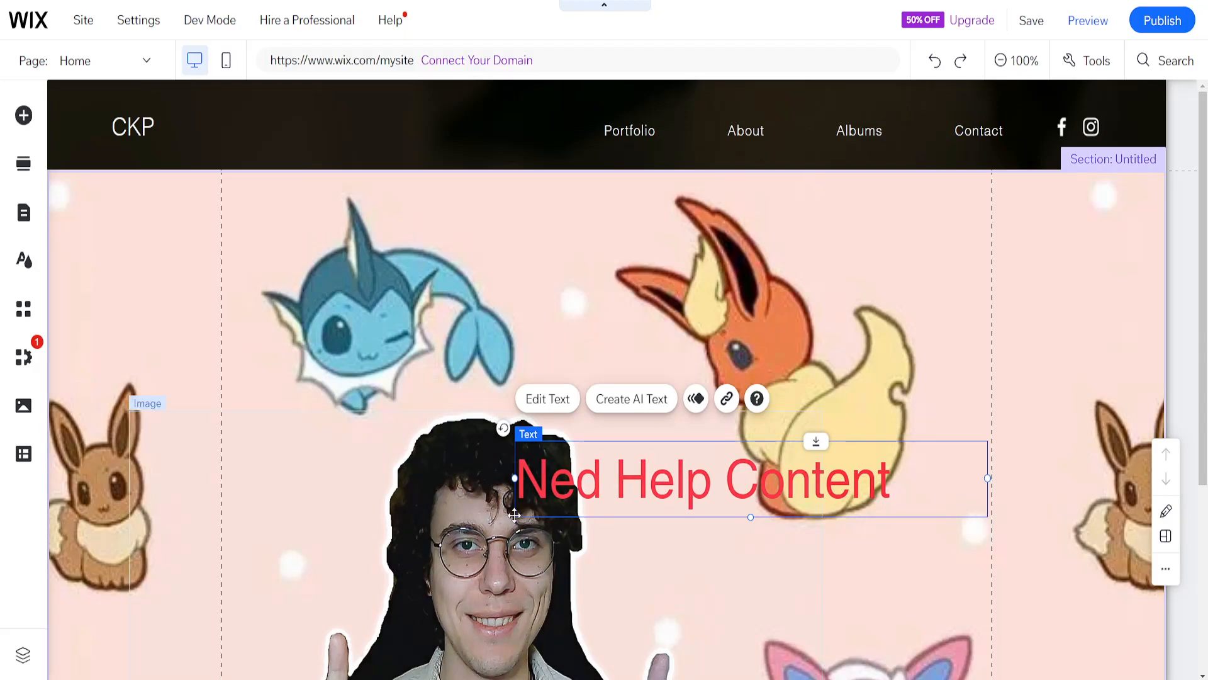
left_click_drag(740, 482, 765, 490)
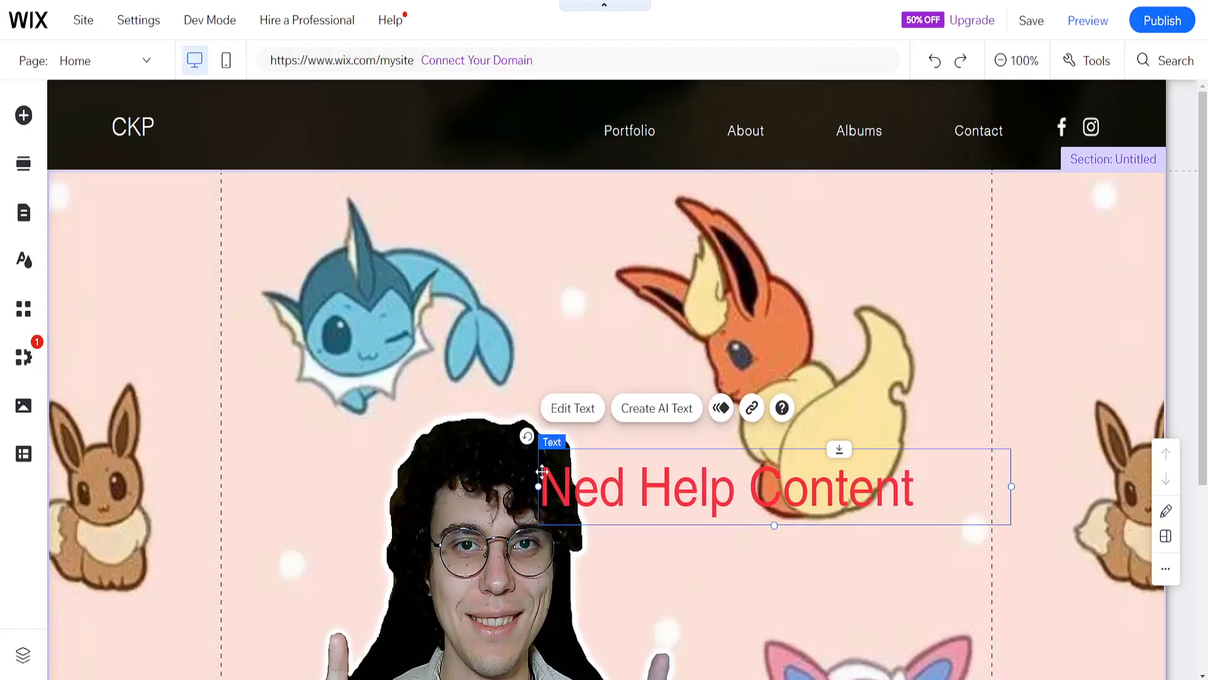
left_click_drag(539, 466, 621, 477)
left_click_drag(843, 494, 803, 494)
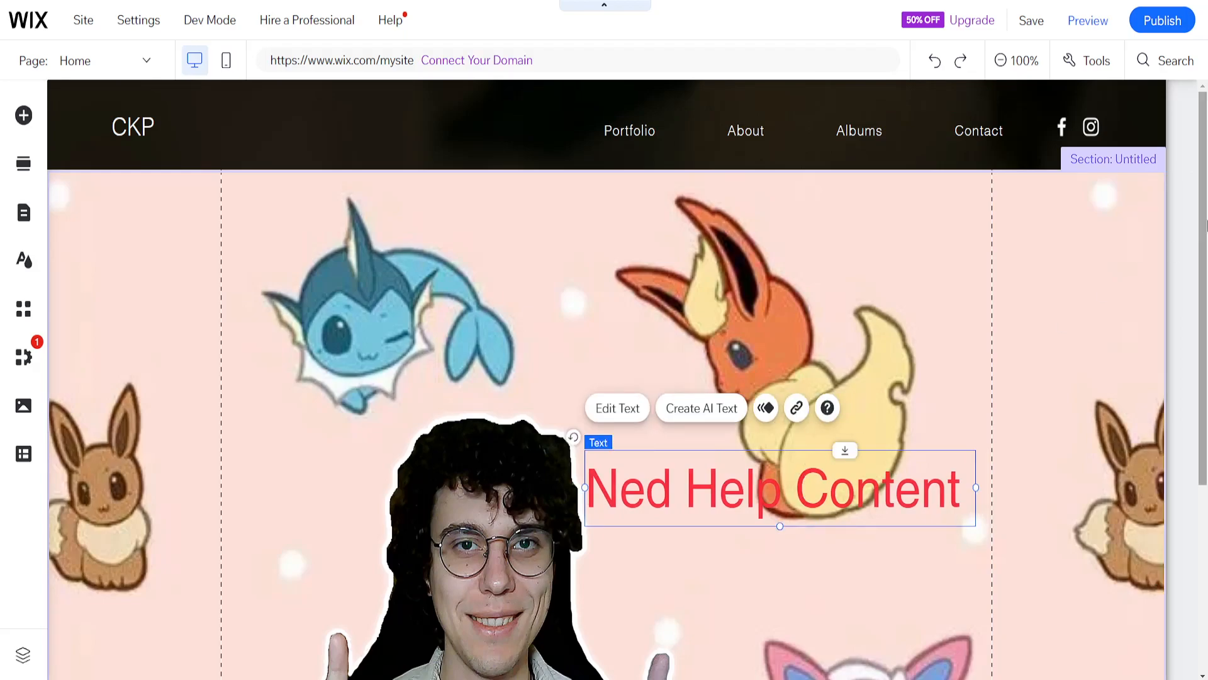
Step: Add the Helvetica Light paragraph text element below the "Ned Help Content" heading
scroll(1206, 269, "down", 1)
scroll(1206, 269, "down", 2)
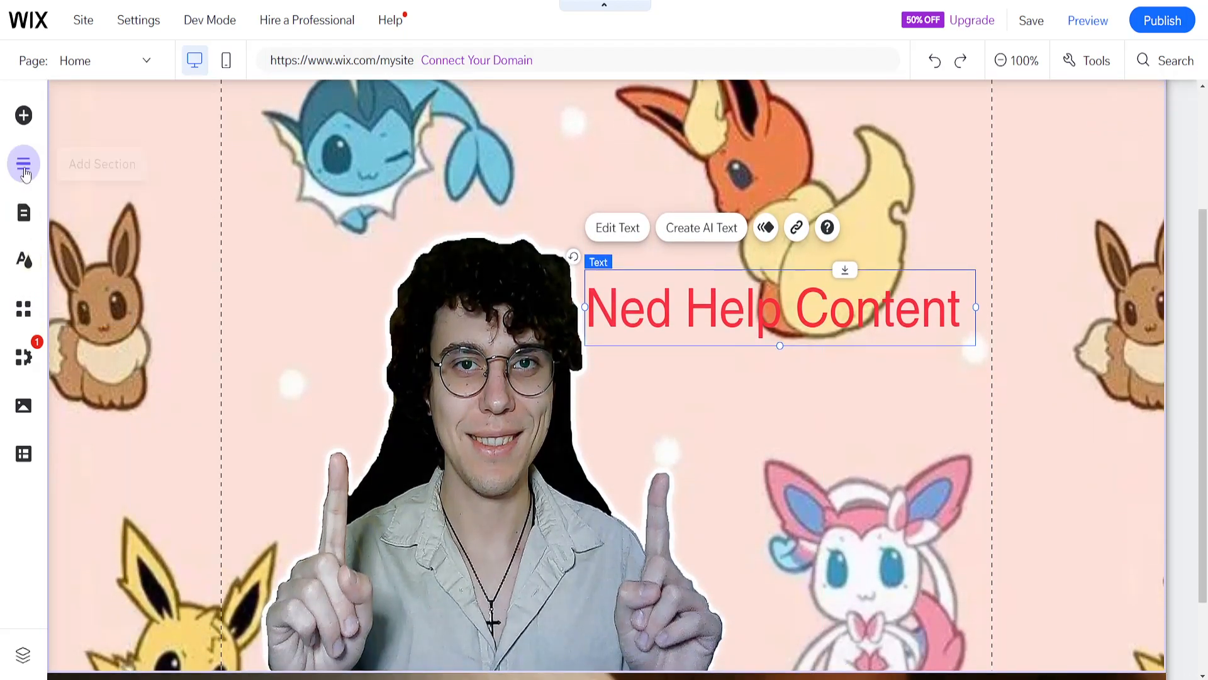
left_click(26, 123)
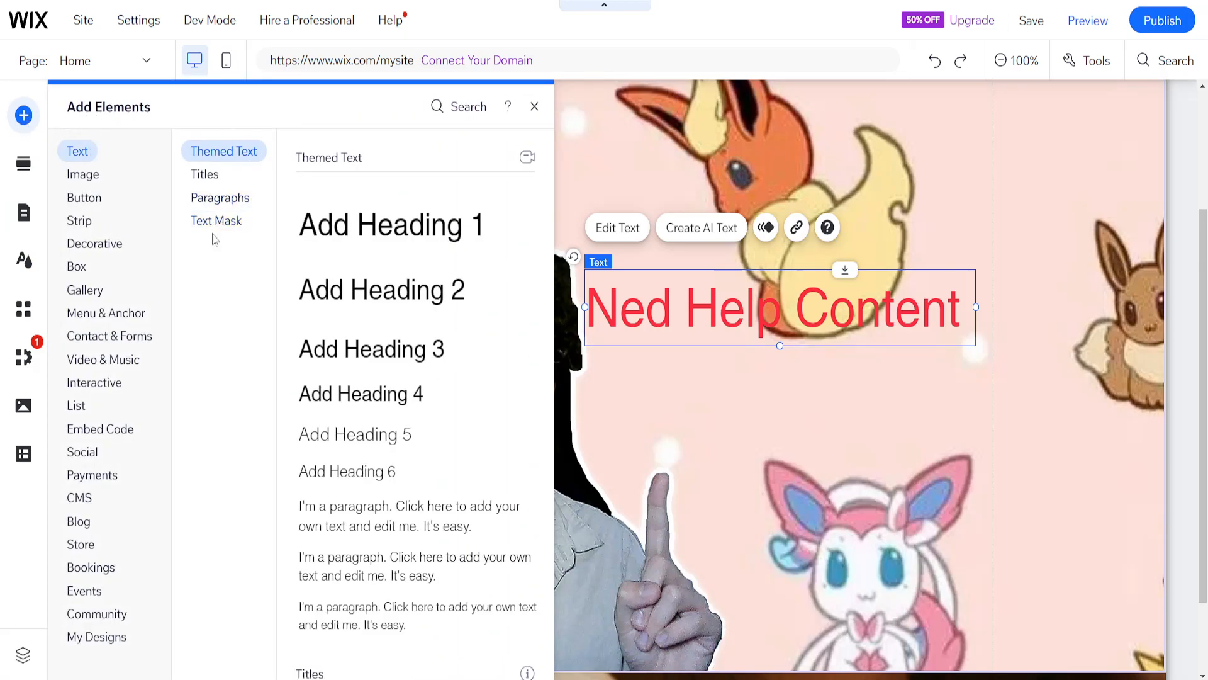
left_click(211, 198)
left_click_drag(356, 229, 692, 397)
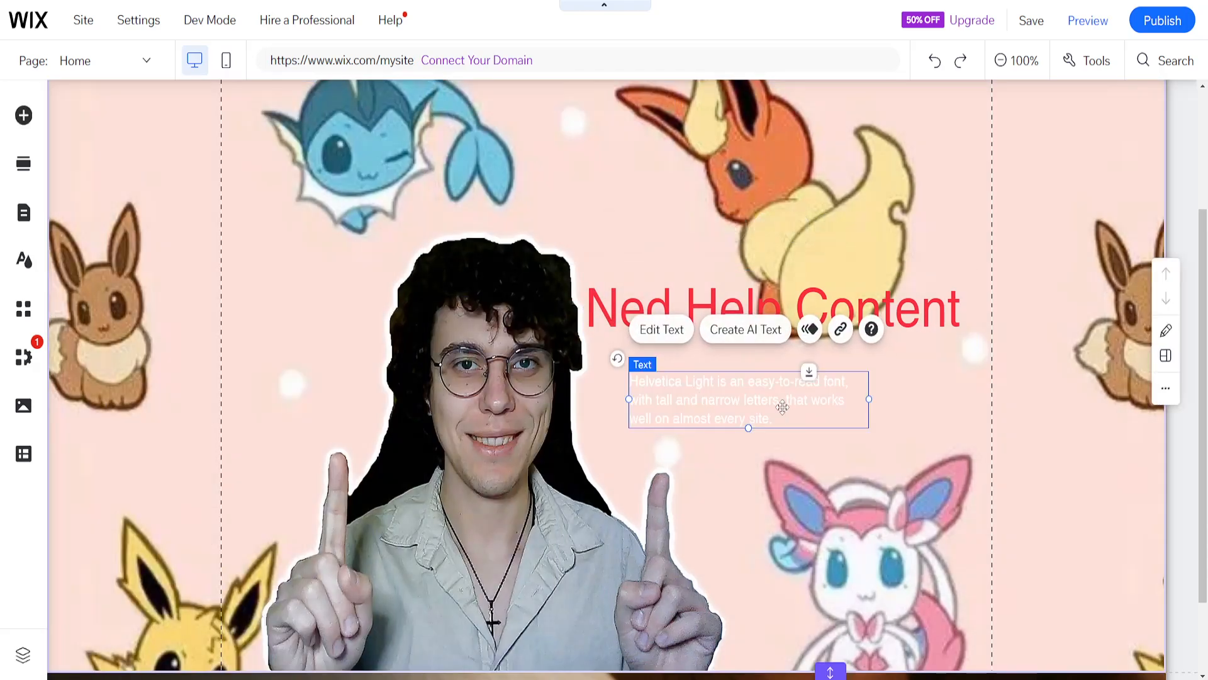
Step: Format the whole new paragraph in the red colour #FF4040, bold and italic
double_click(786, 406)
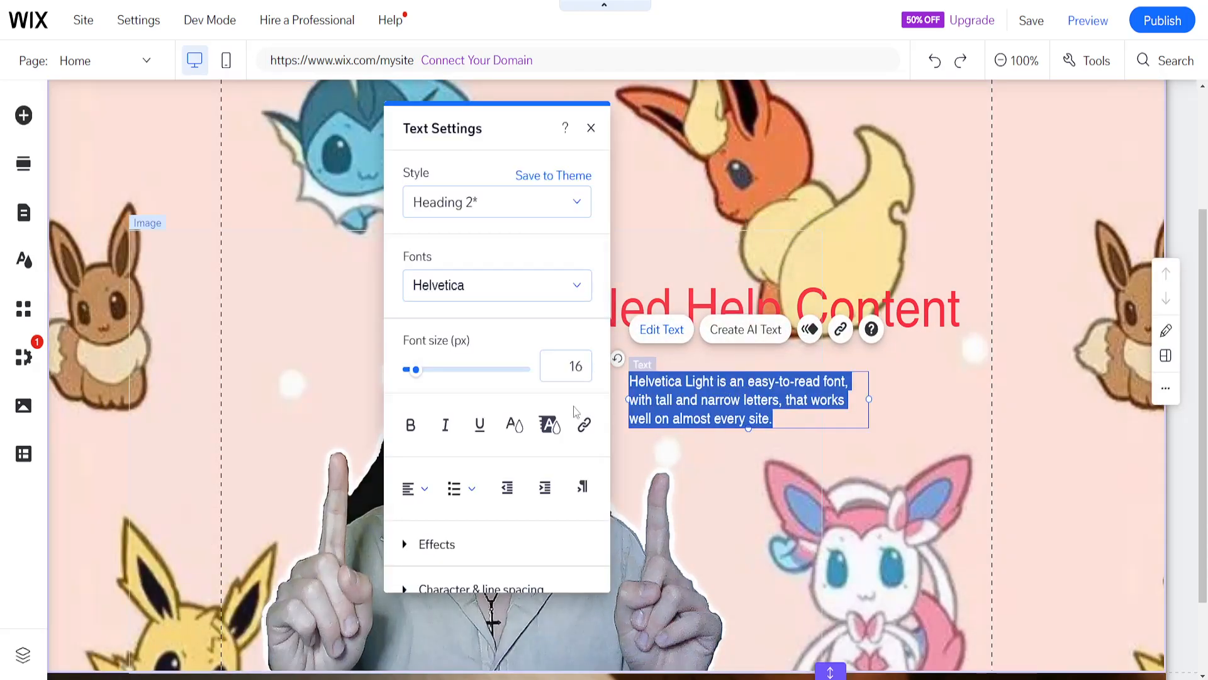
left_click(514, 425)
left_click(509, 434)
left_click(508, 436)
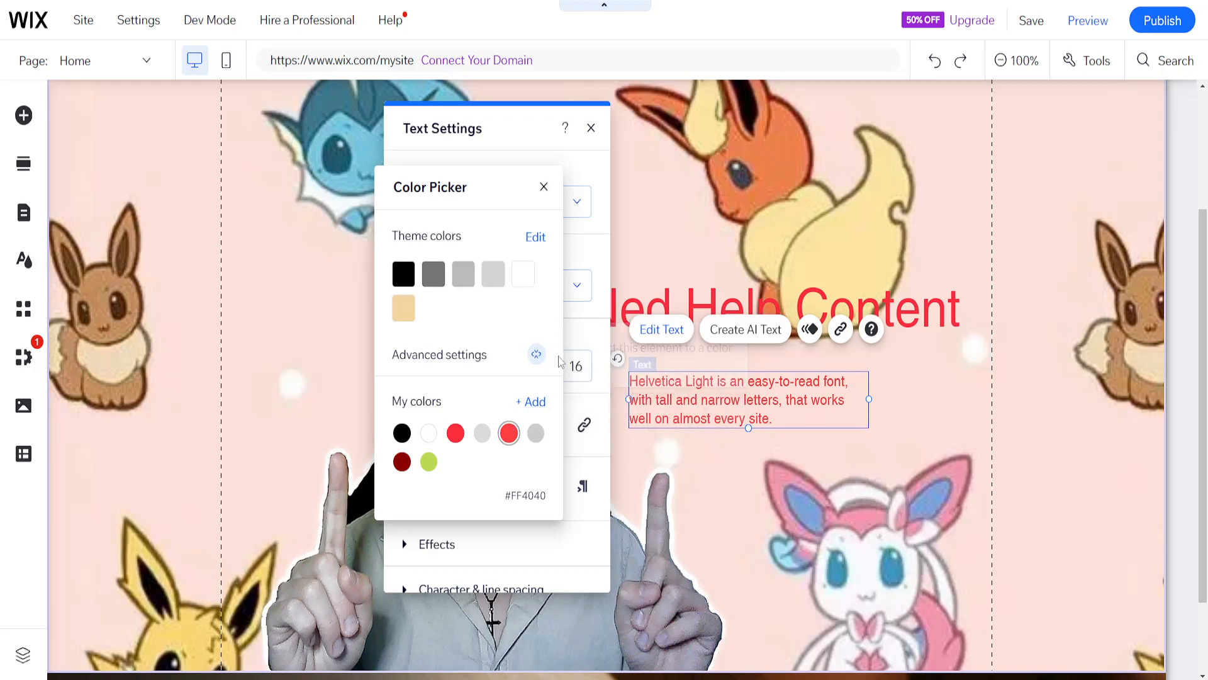
left_click(544, 187)
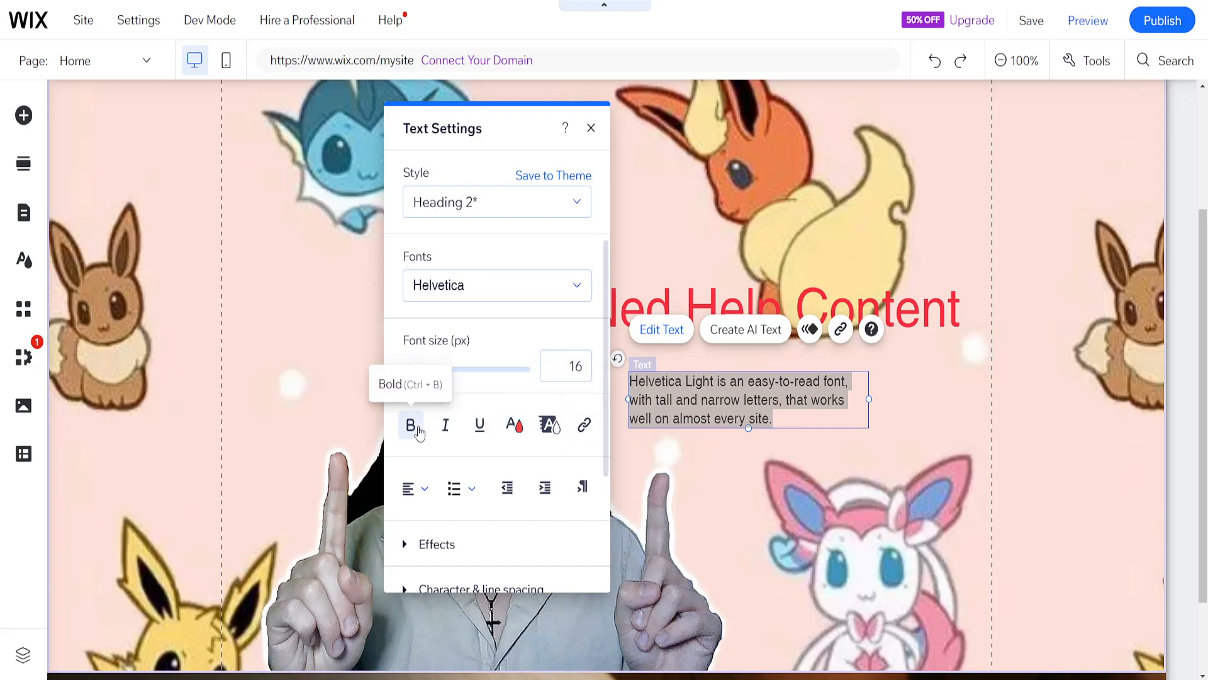
left_click(410, 425)
left_click(446, 425)
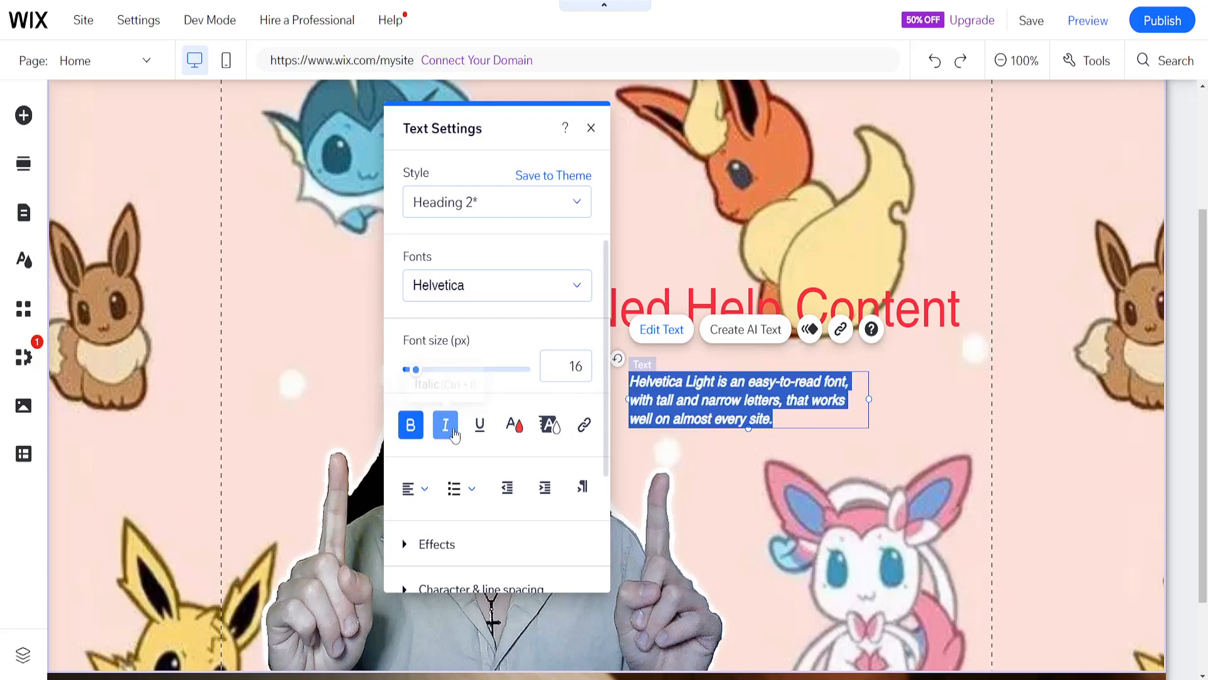
Step: Replace the paragraph's placeholder text with "Ned help is a youtuber. I've been in this industry since 2014." and finish editing
left_click(723, 401)
left_click_drag(811, 418, 629, 381)
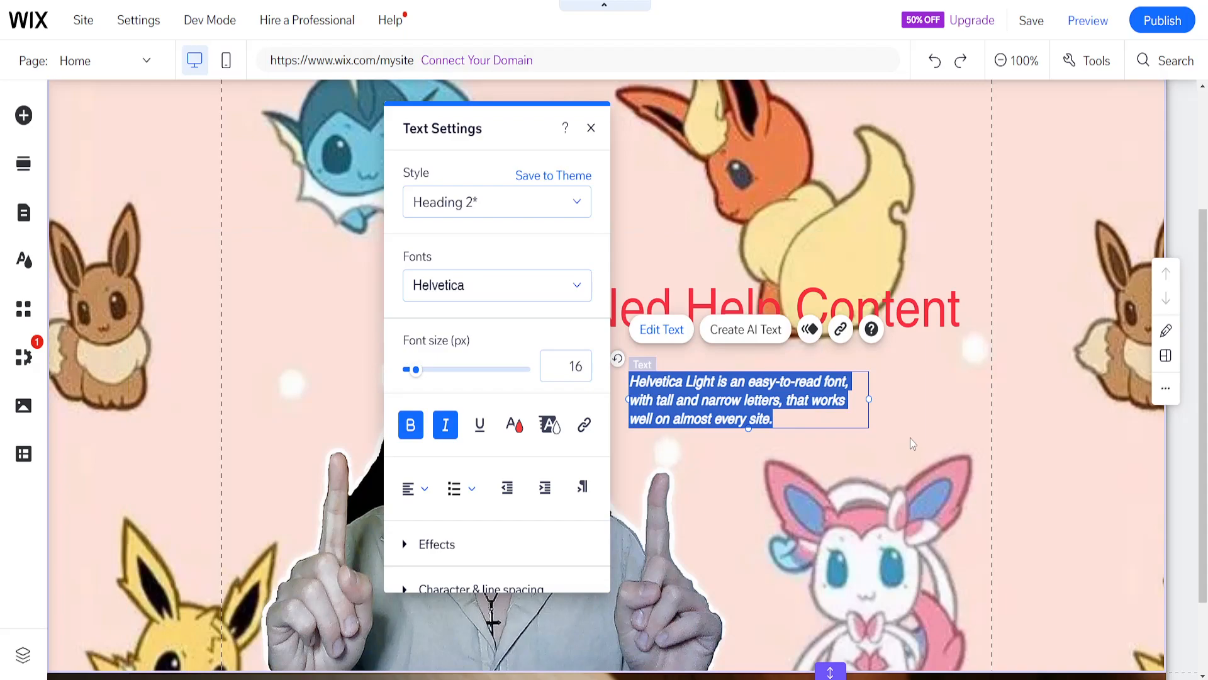
type("Ne")
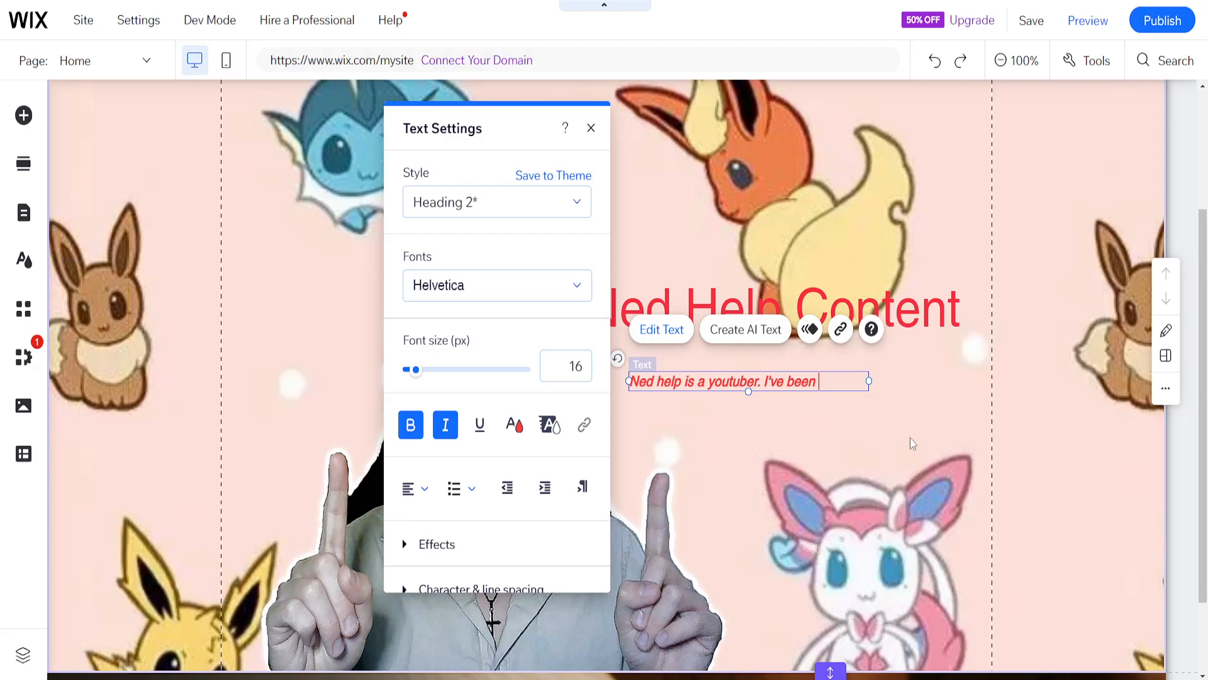
type("this uindustr")
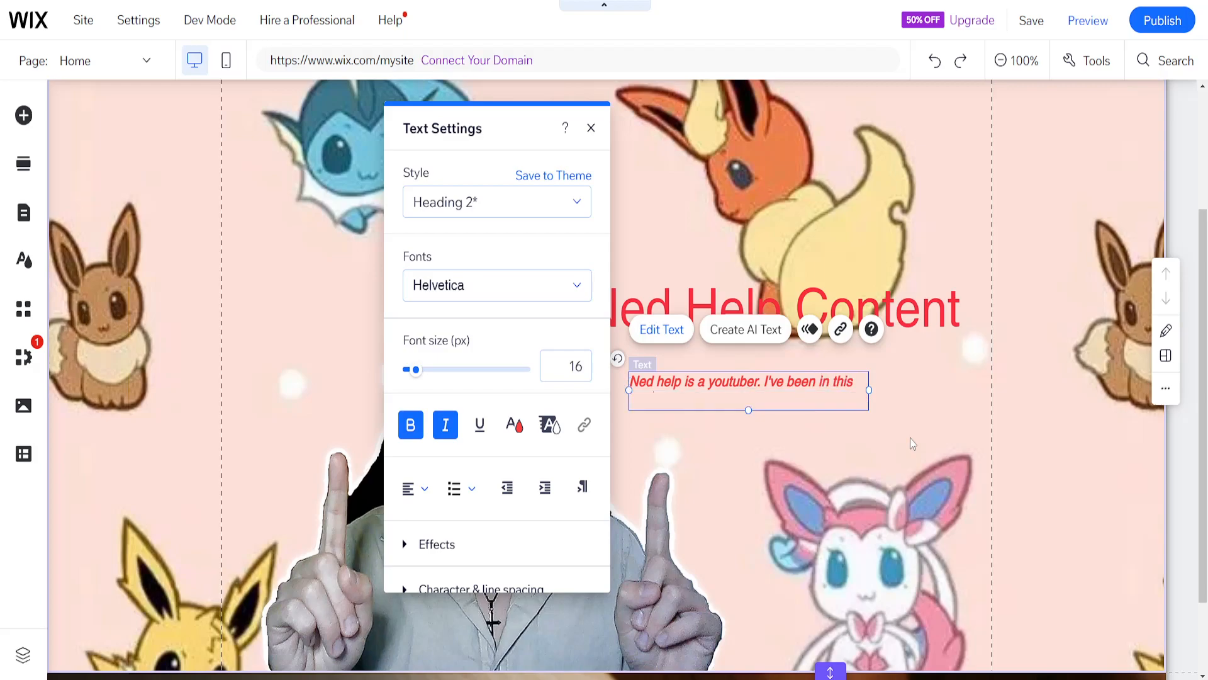
type("y since 2014.")
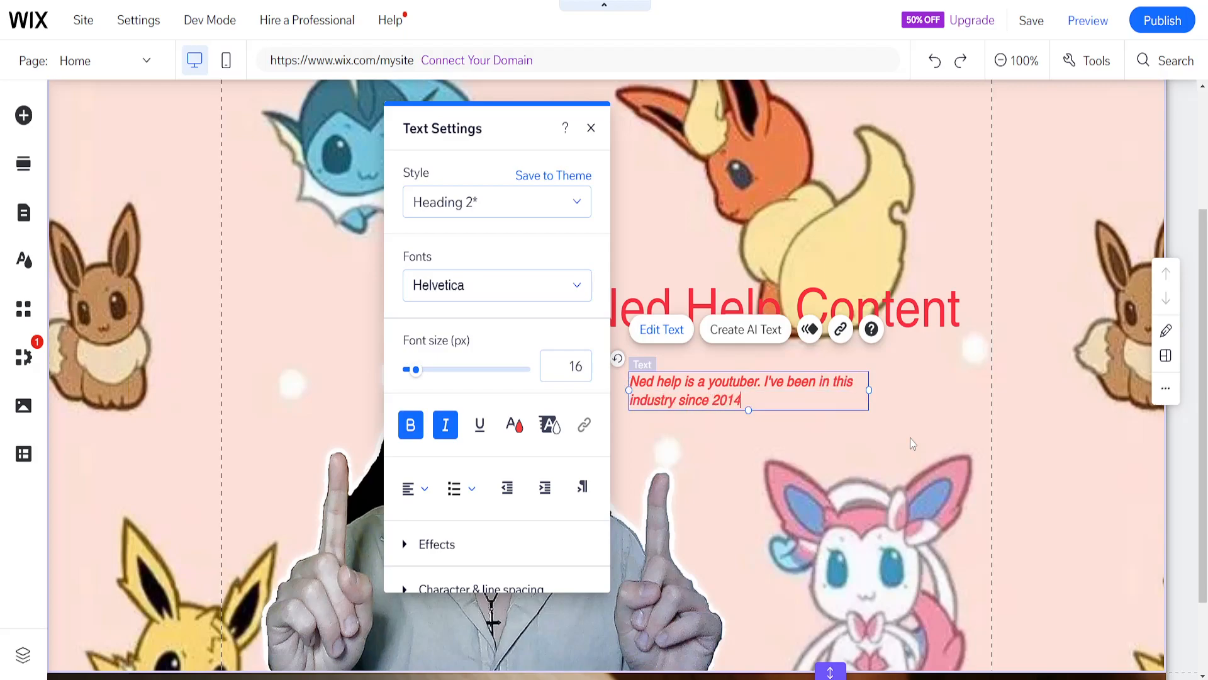
left_click(931, 377)
left_click(938, 337)
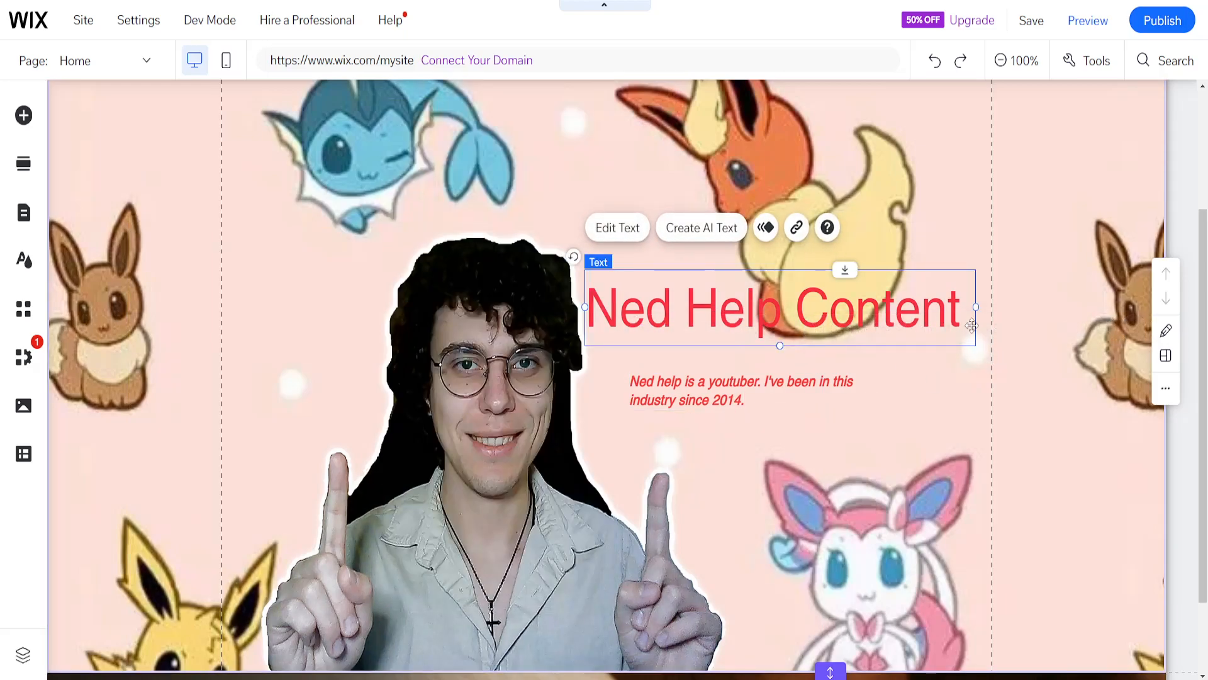
Step: Widen the "Ned Help Content" heading's text box slightly and move the heading down closer to the paragraph beneath it
mouse_move(975, 309)
left_mouse_down()
mouse_move(928, 308)
mouse_move(982, 306)
left_mouse_up()
left_click_drag(856, 317, 866, 341)
left_click(1019, 60)
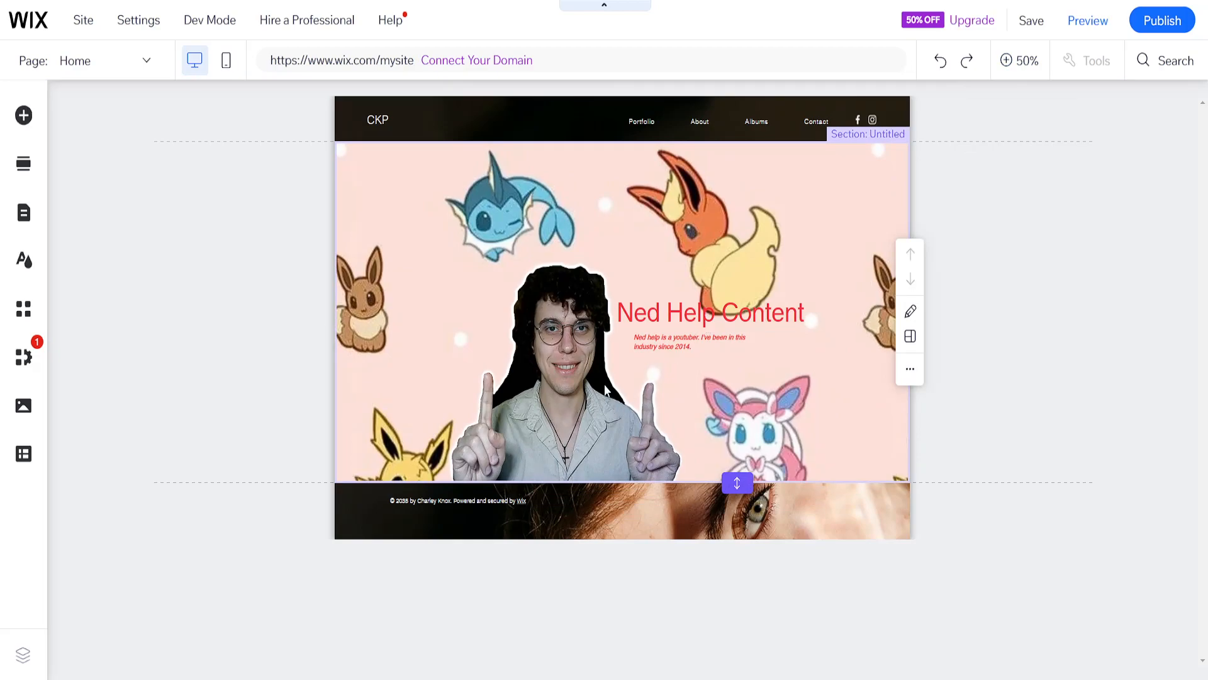
left_click(556, 412)
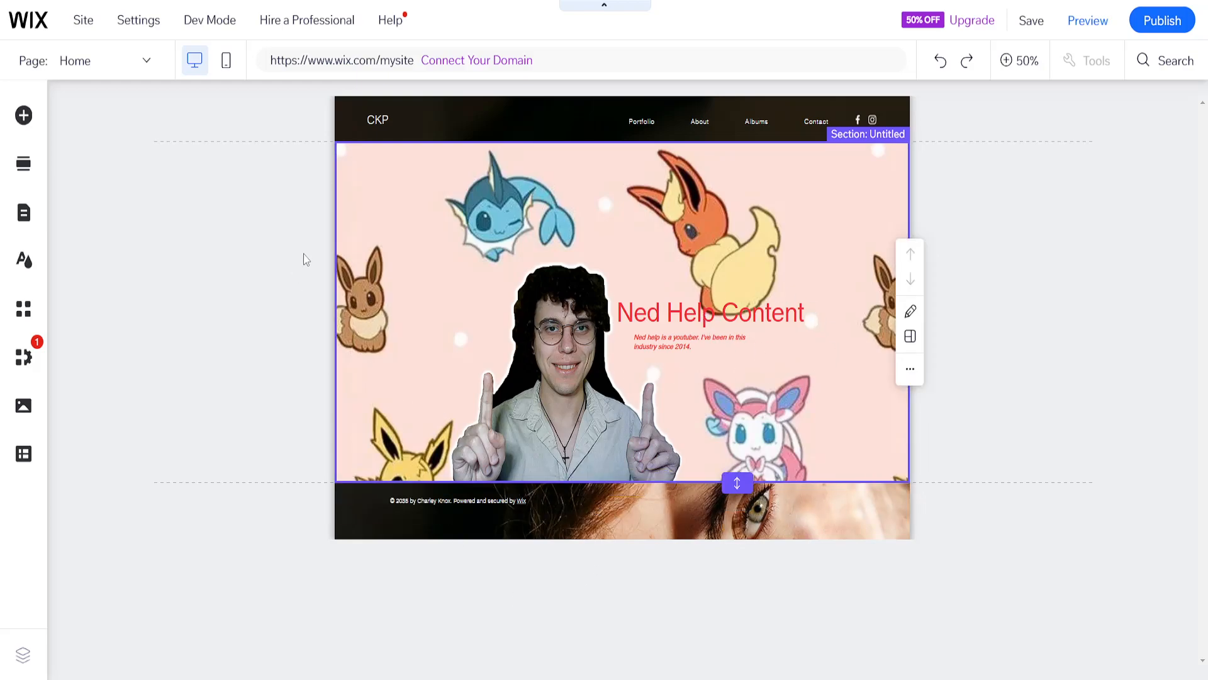
Step: Browse the ready-made About page designs available for a new site page and close the selection without adding one
left_click(23, 221)
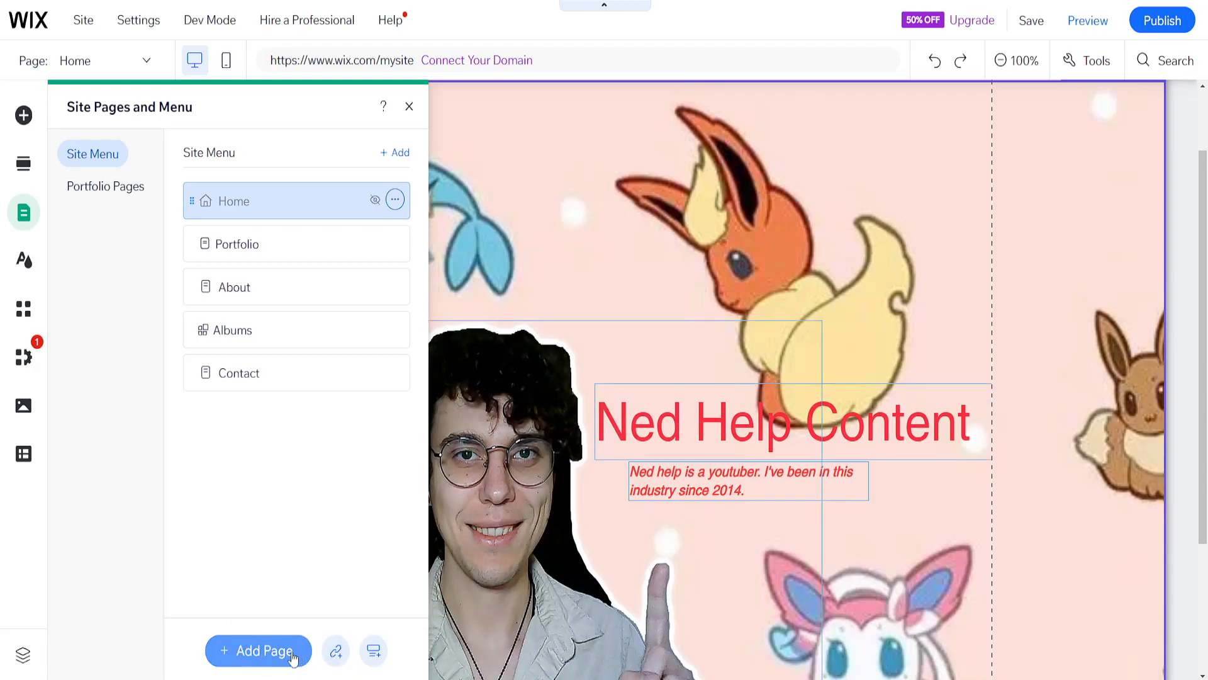
left_click(252, 649)
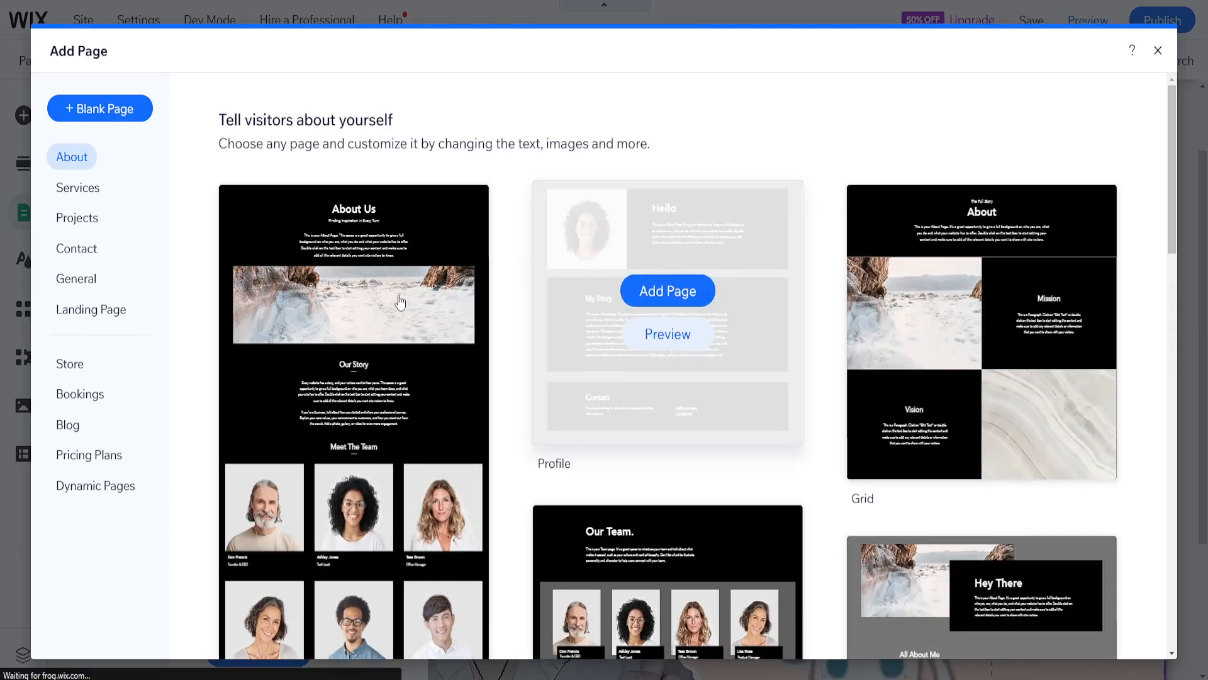
scroll(1030, 304, "down", 5)
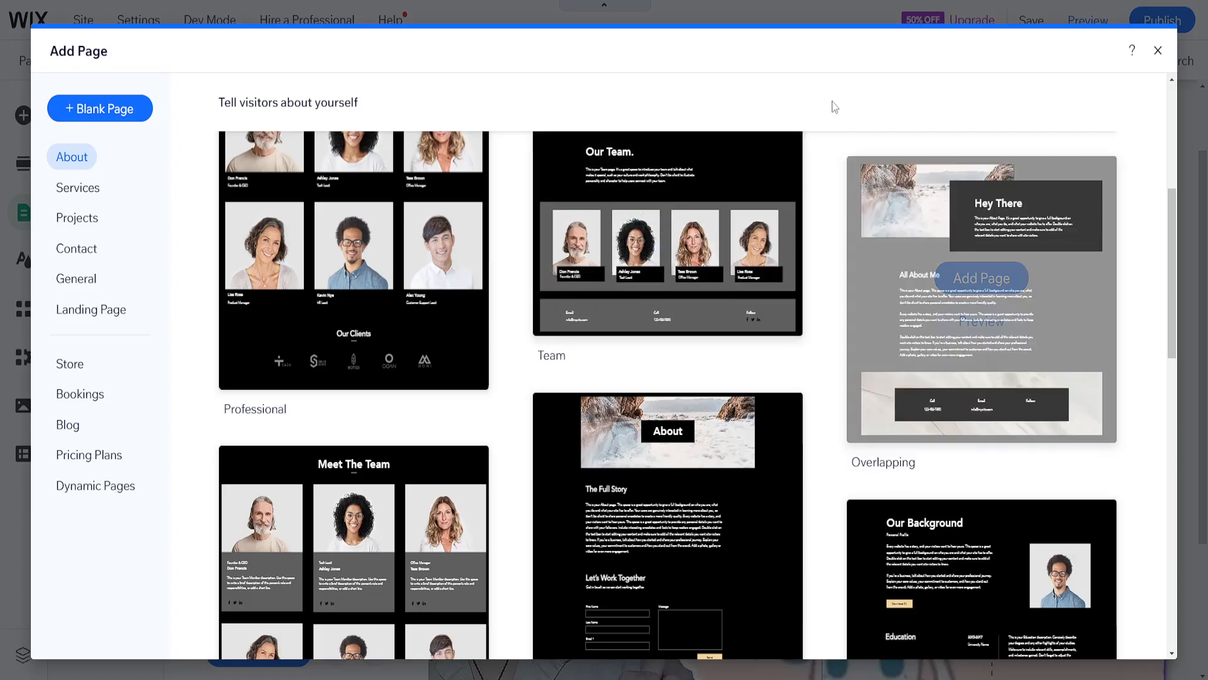
left_click(1159, 50)
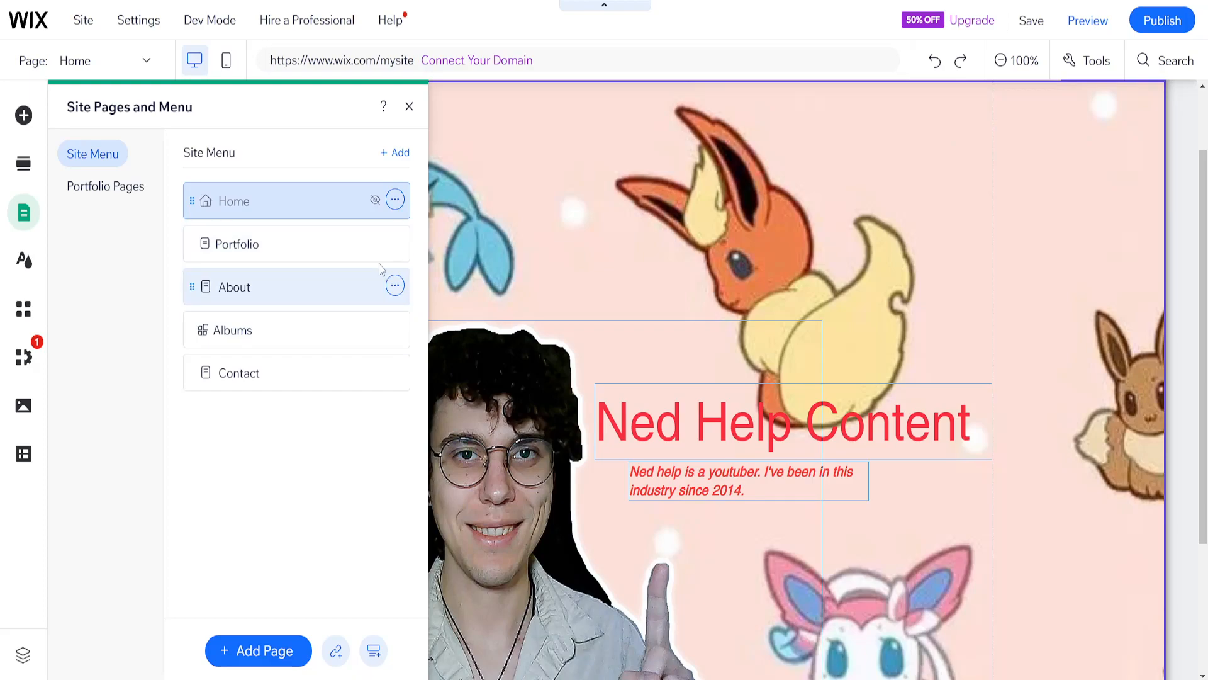
Step: Delete the Albums page together with its Wix Photo Albums app, and delete the Contact page from the site
left_click(394, 328)
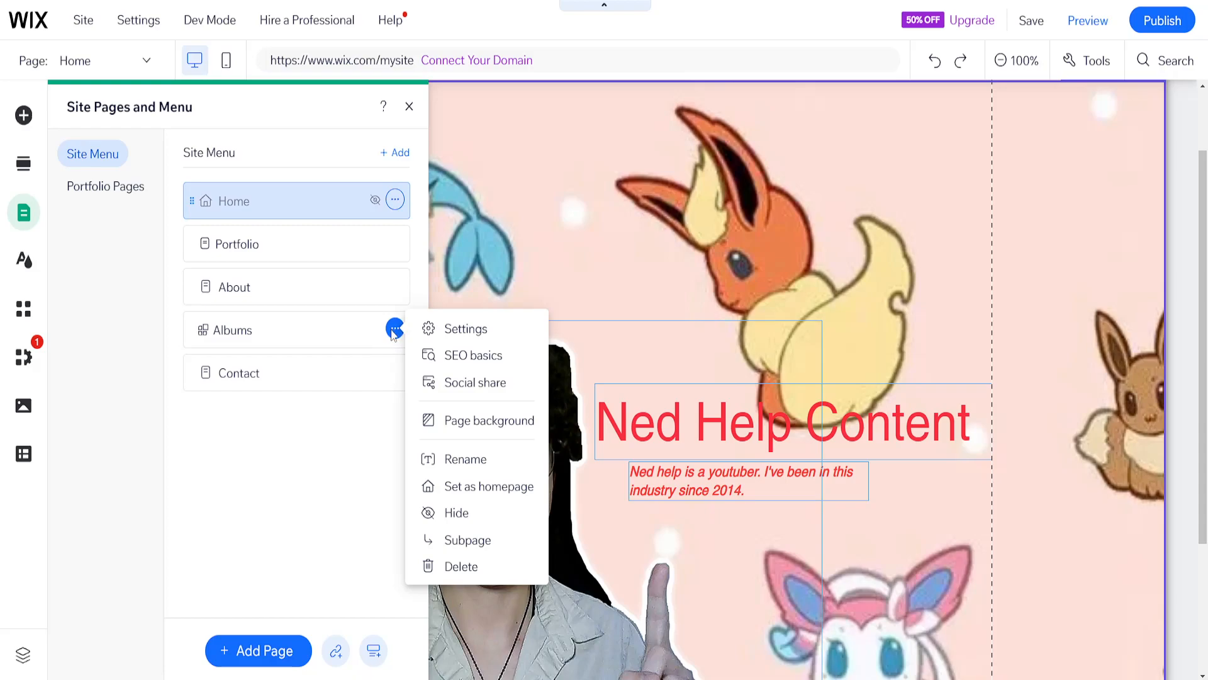
left_click(490, 566)
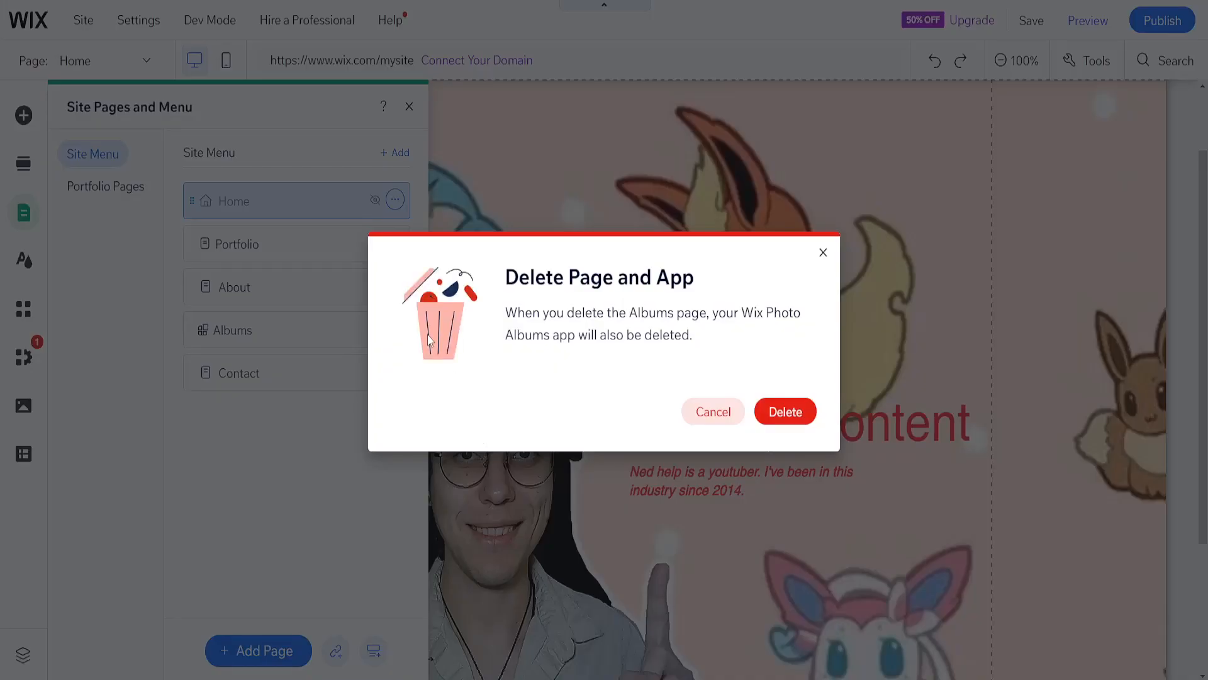
left_click(782, 409)
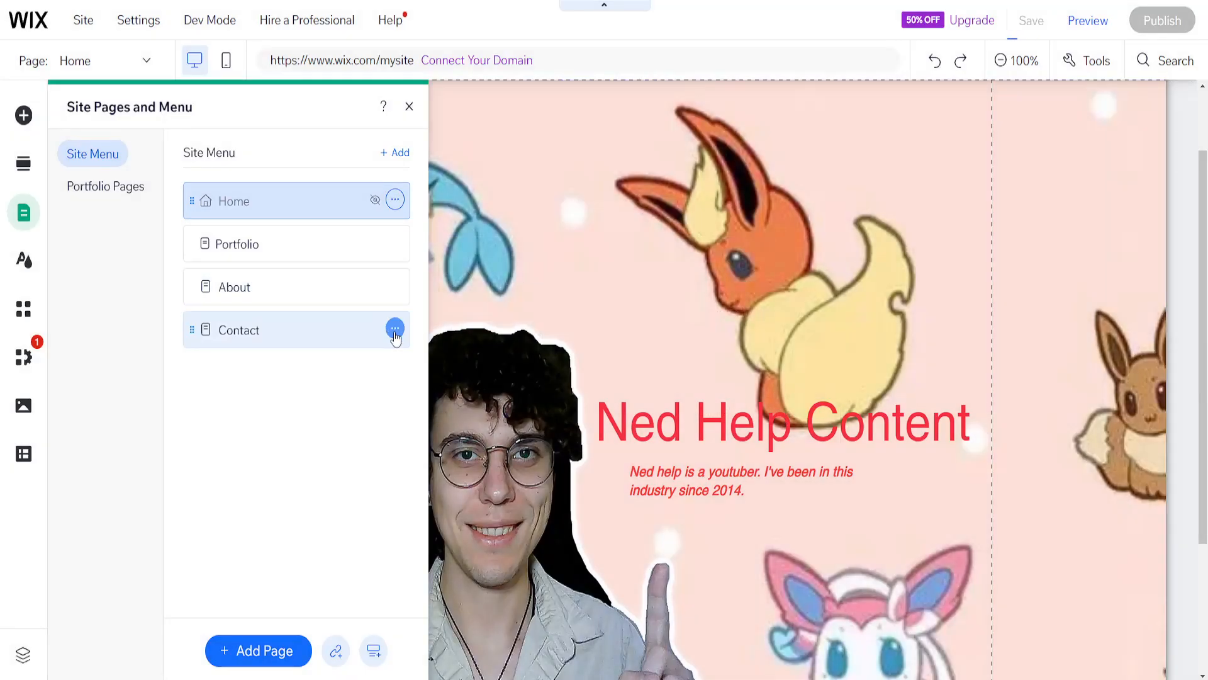
left_click(395, 327)
left_click(457, 647)
left_click(780, 409)
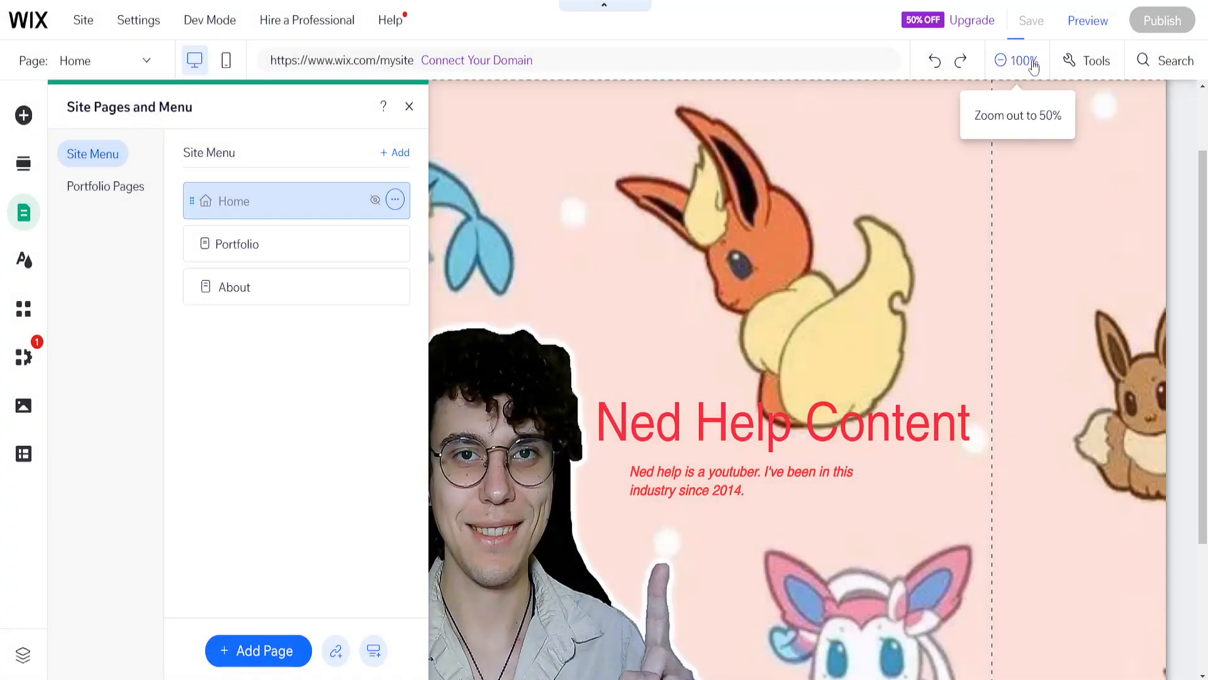
Step: Examine the whole home page at 50% zoom, including the header's navigation menu and the footer
left_click(1026, 61)
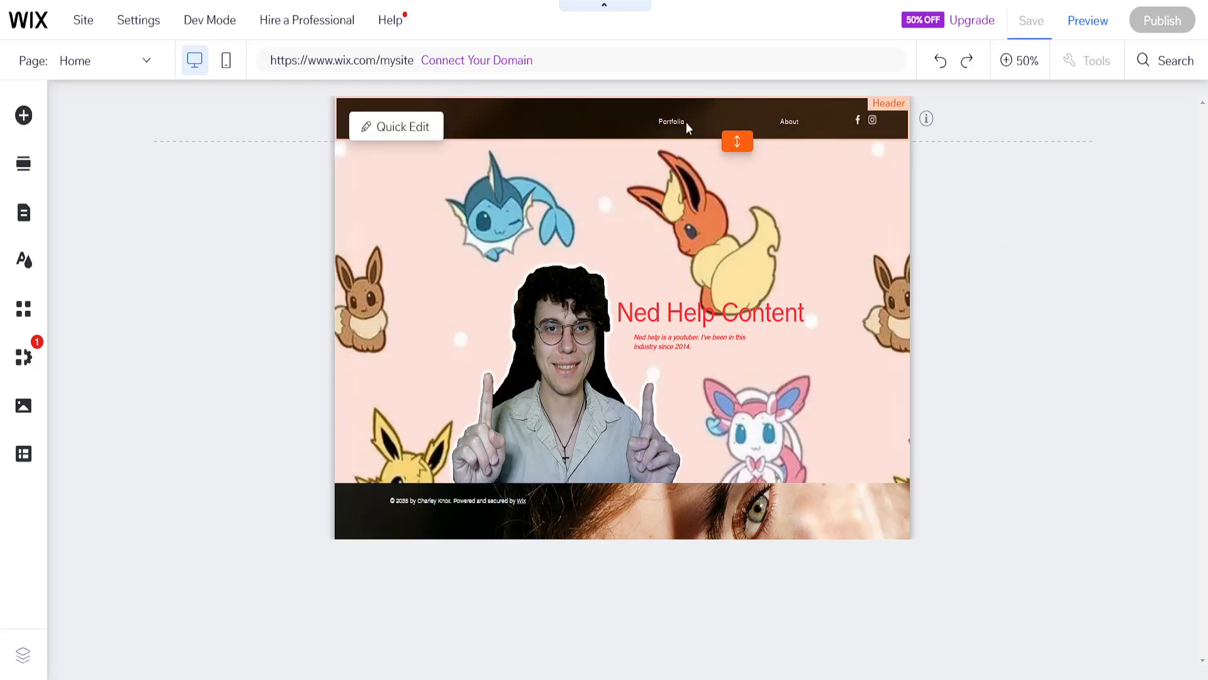
left_click(636, 123)
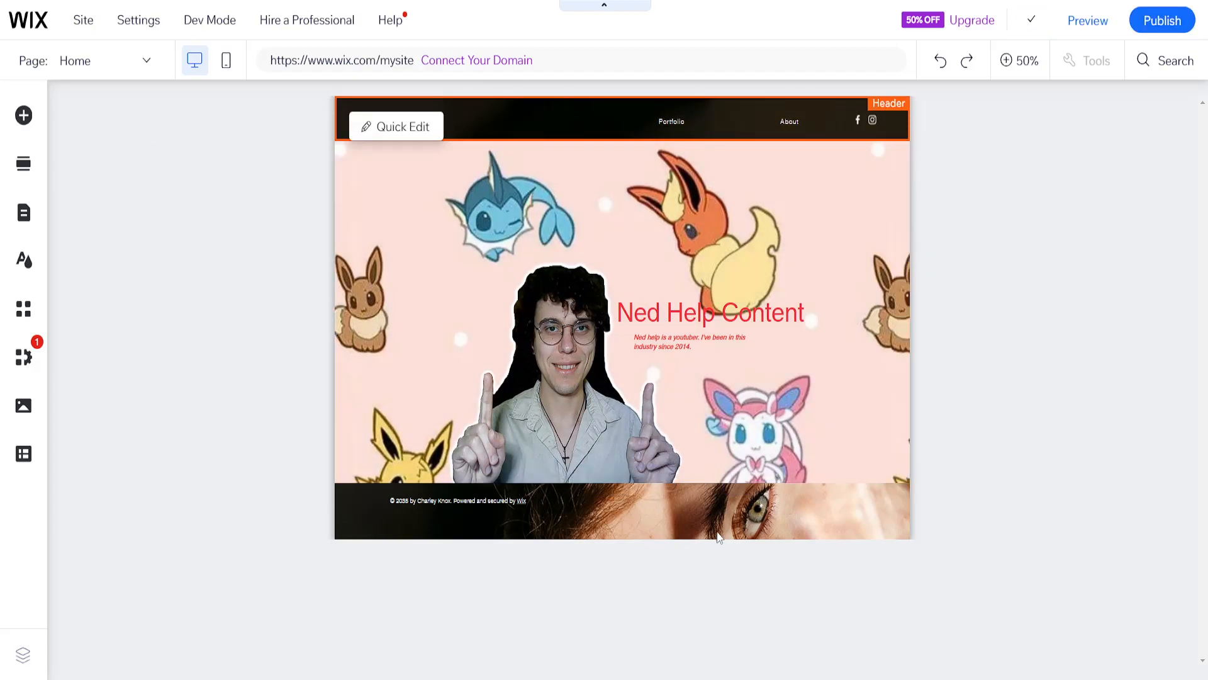
left_click(736, 503)
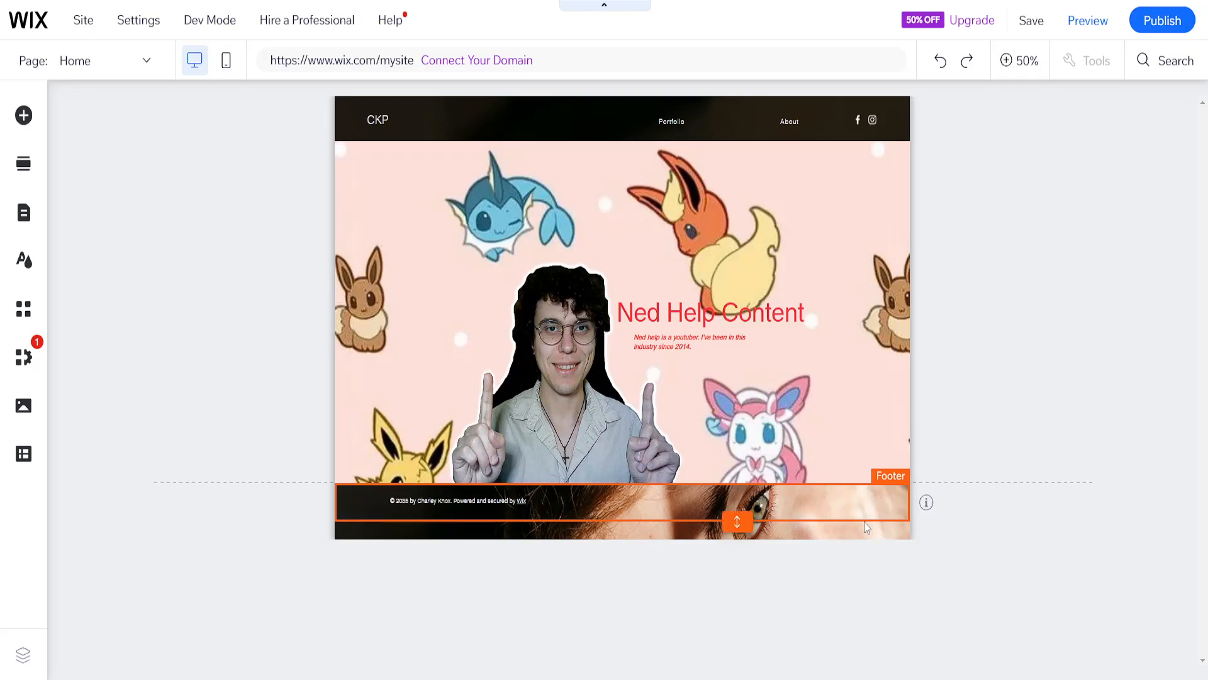